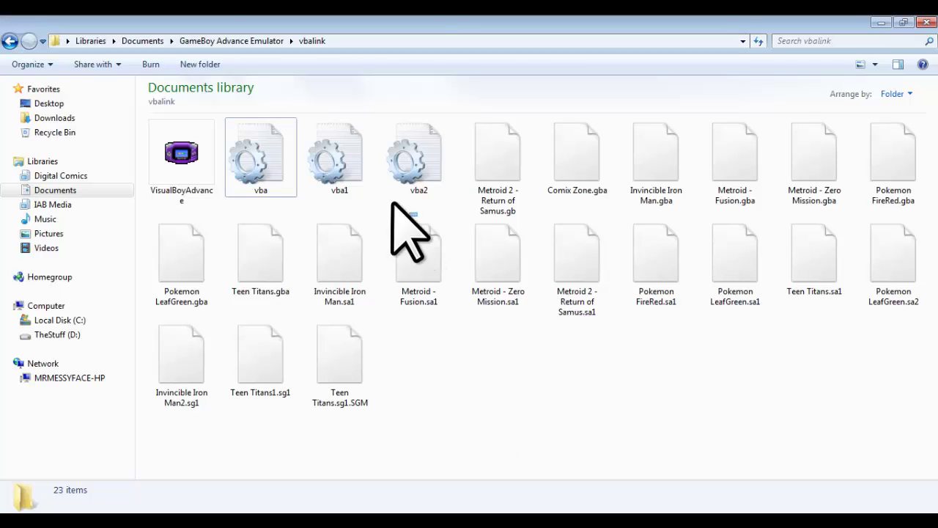
# Launch VisualBoyAdvance from the vbalink folder and open the Pokemon LeafGreen.gba ROM.
pyautogui.moveTo(452, 212); pyautogui.dragTo(275, 160)
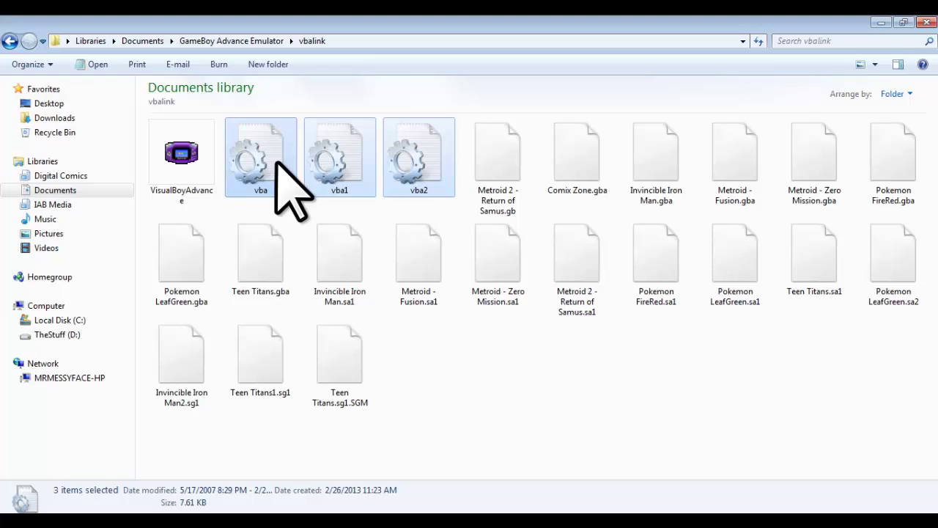
pyautogui.doubleClick(179, 164)
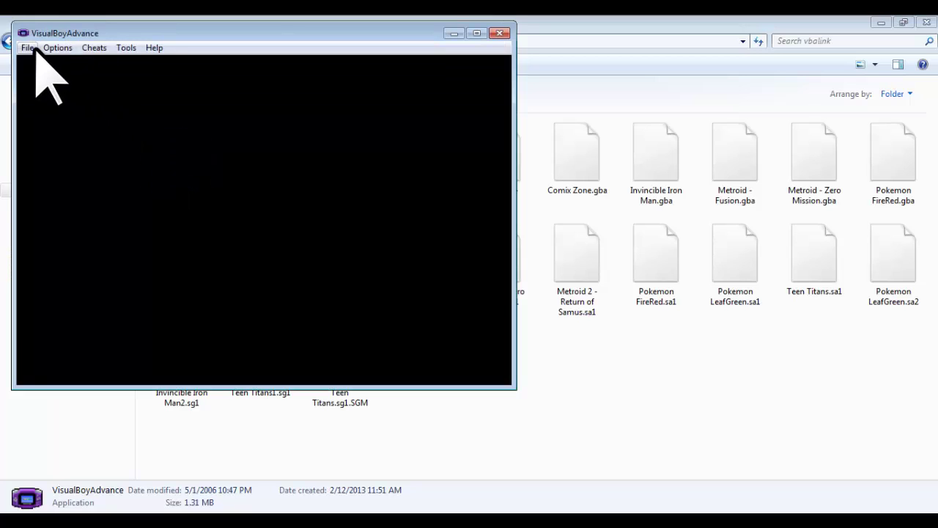
pyautogui.click(35, 47)
pyautogui.click(33, 63)
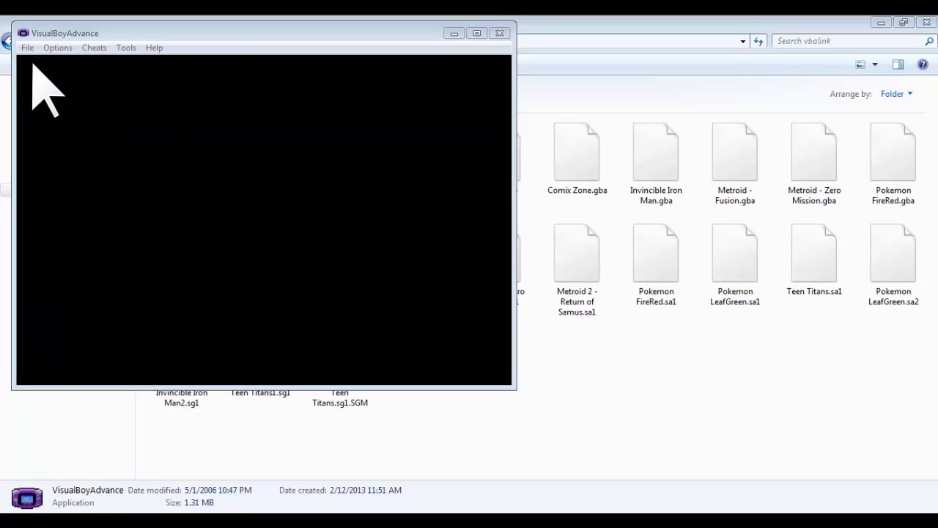
pyautogui.doubleClick(191, 210)
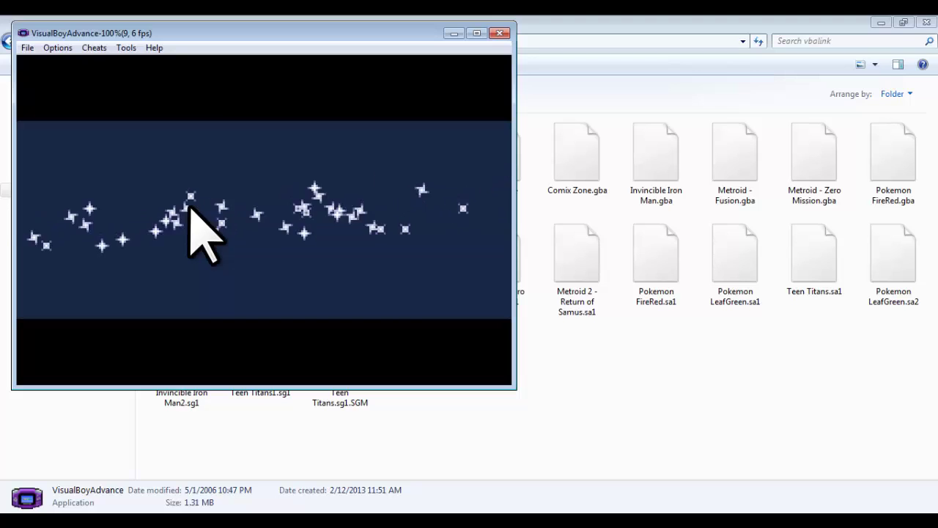
pyautogui.click(57, 48)
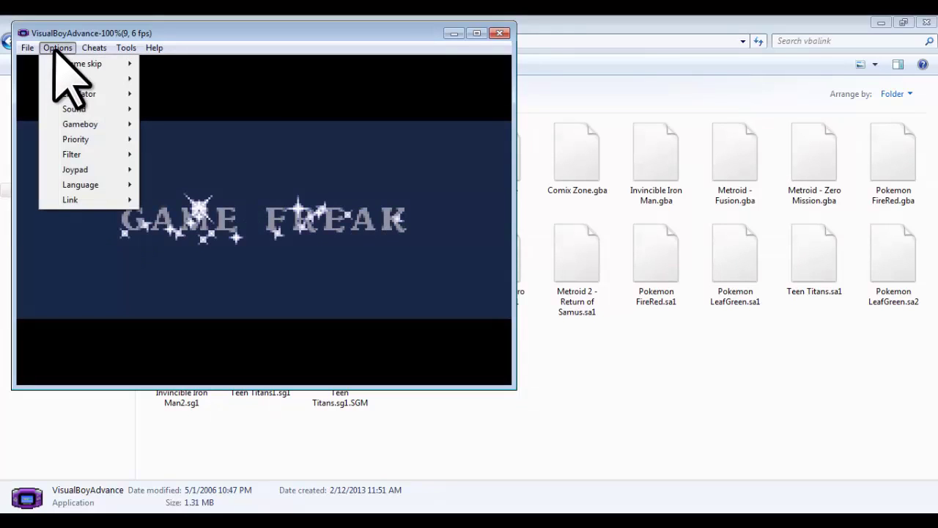
pyautogui.moveTo(89, 123)
pyautogui.moveTo(131, 140)
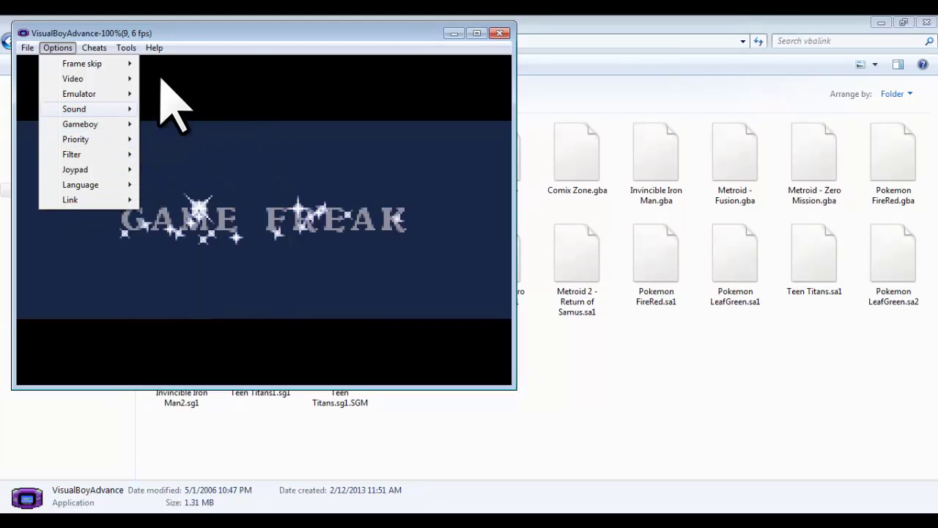
pyautogui.click(184, 38)
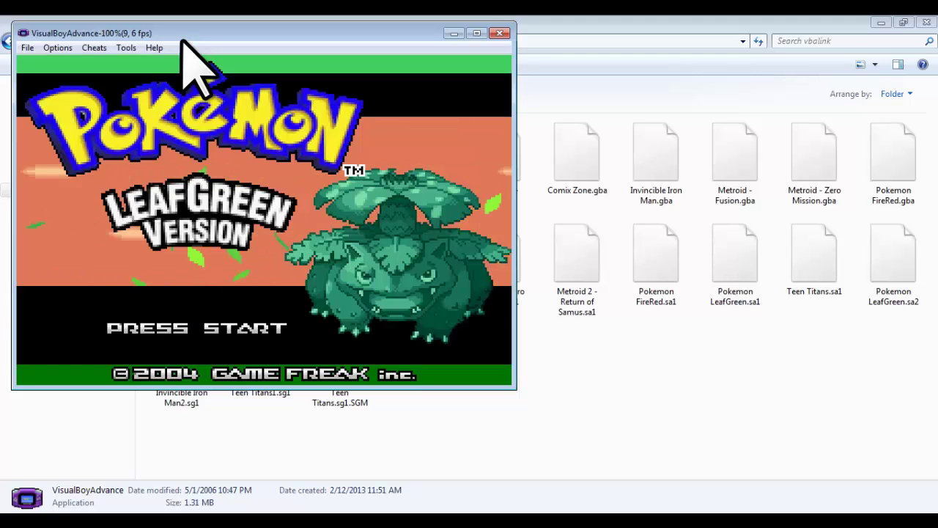
# Start Pokémon LeafGreen from its title screen and continue into the game from the previous save.
pyautogui.press('Return')
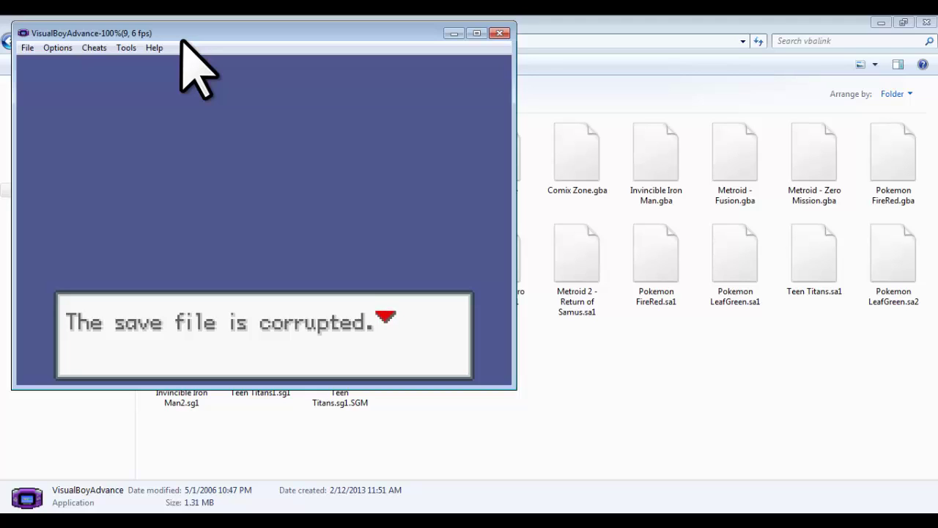
pyautogui.press('z')
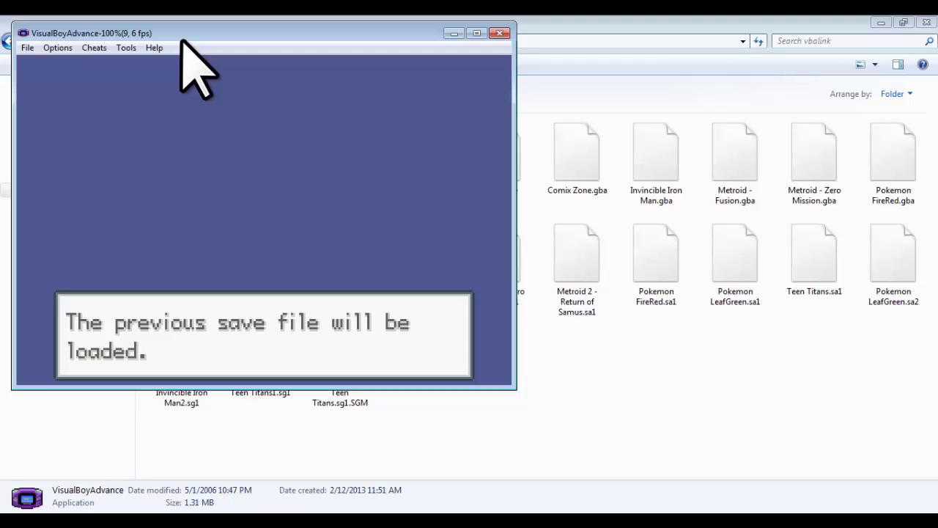
pyautogui.press('z')
pyautogui.press('z')
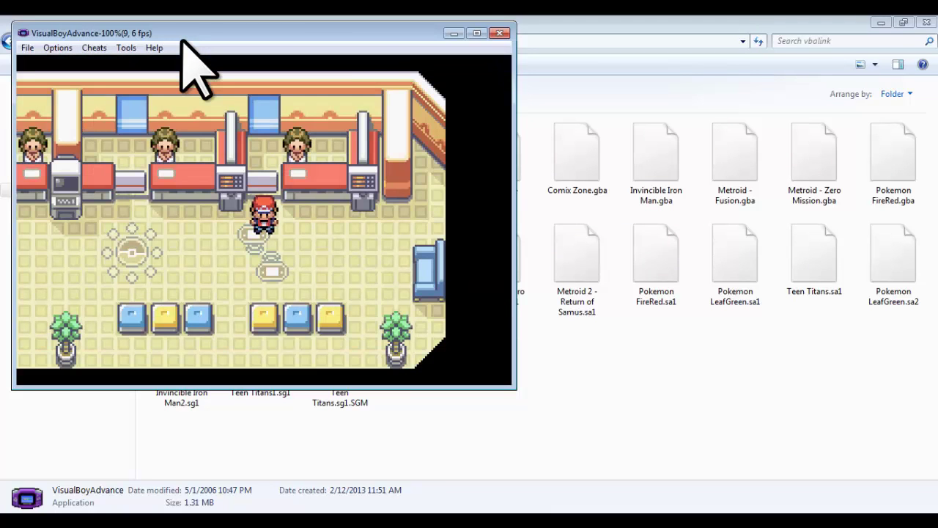
# Open the Pokémon party in the game and view the summary page of LIGHT BULB.
pyautogui.press('Return')
pyautogui.press('Down')
pyautogui.press('z')
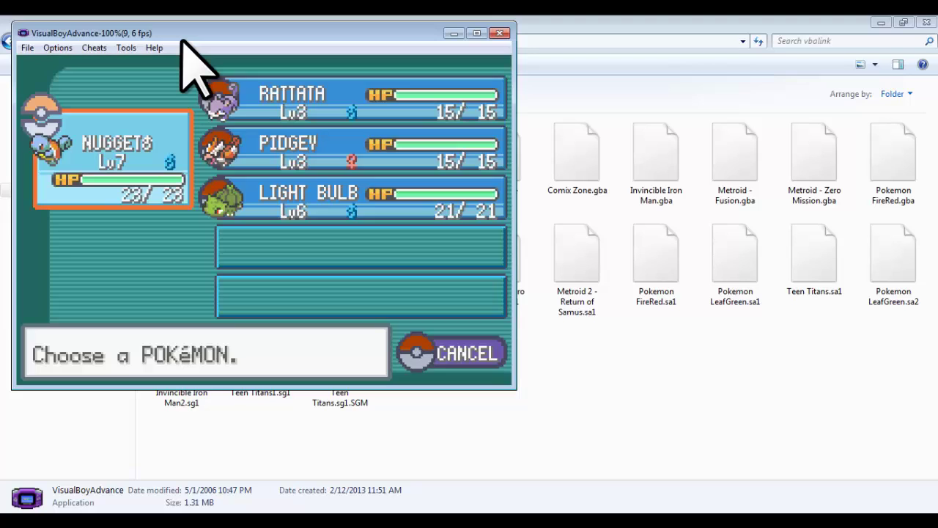
pyautogui.press('Down')
pyautogui.press('Down')
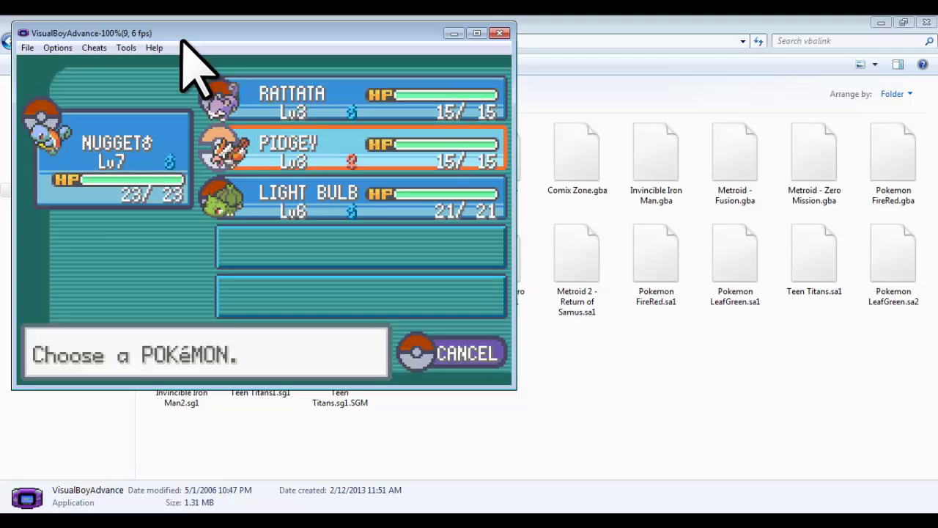
pyautogui.press('Down')
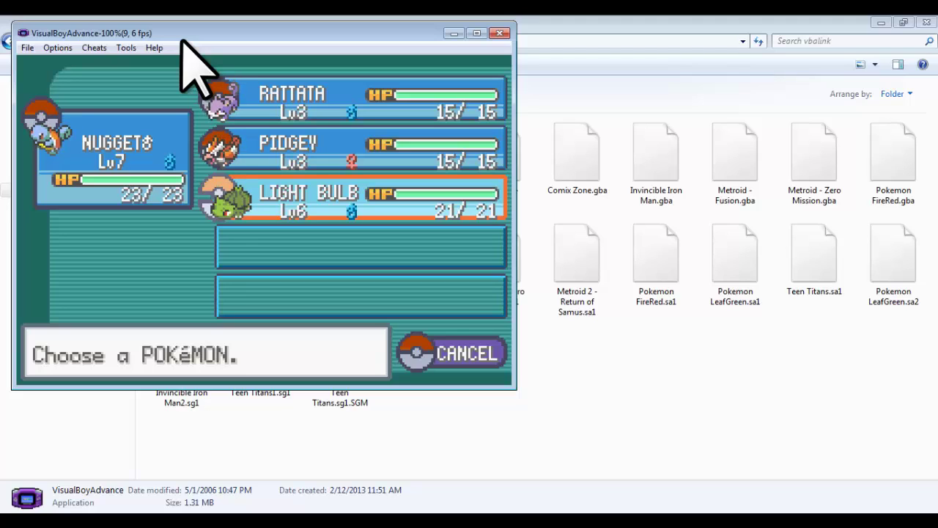
pyautogui.press('z')
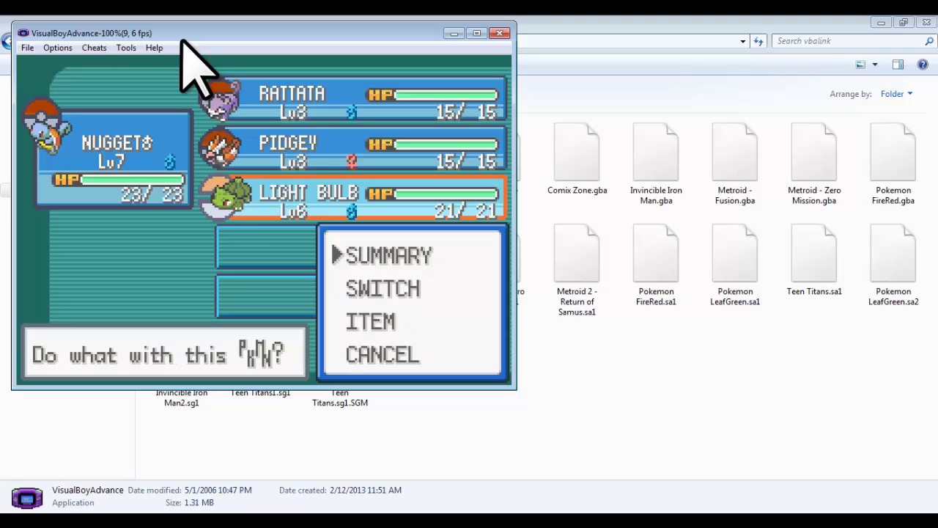
pyautogui.press('z')
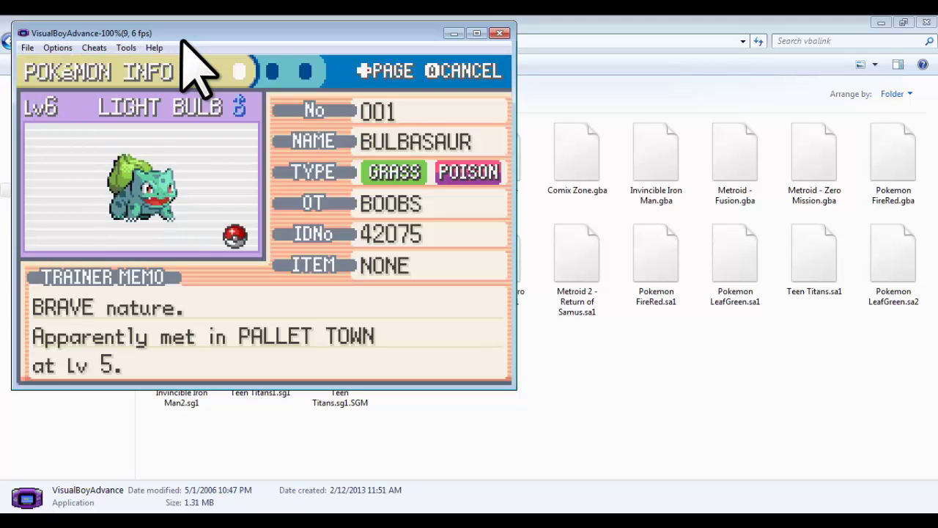
# Leave the summary, party and game menus, and close the emulator to return to the vbalink folder.
pyautogui.press('x')
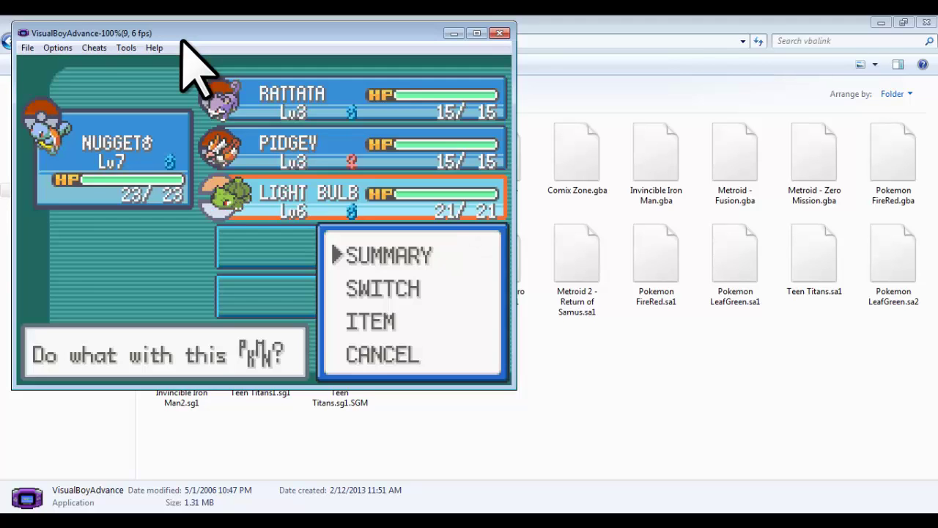
pyautogui.press('x')
pyautogui.press('x')
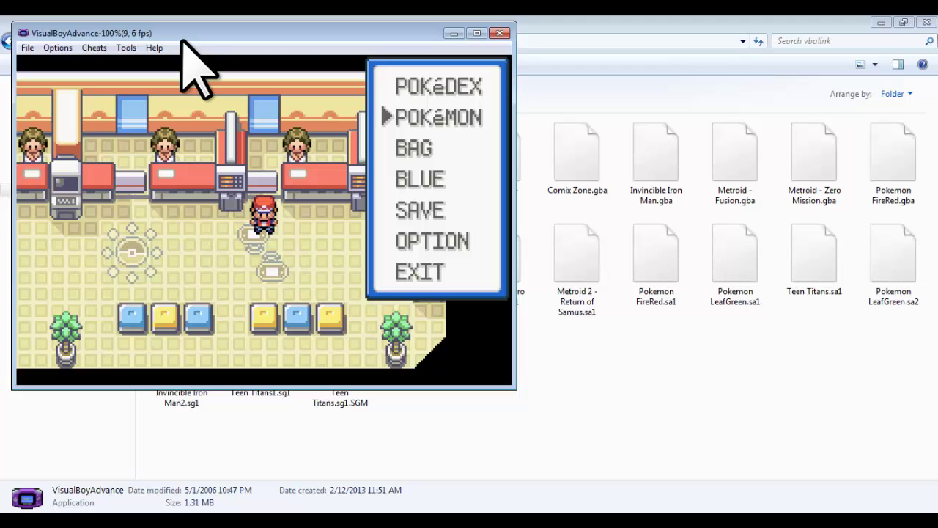
pyautogui.press('Down')
pyautogui.press('x')
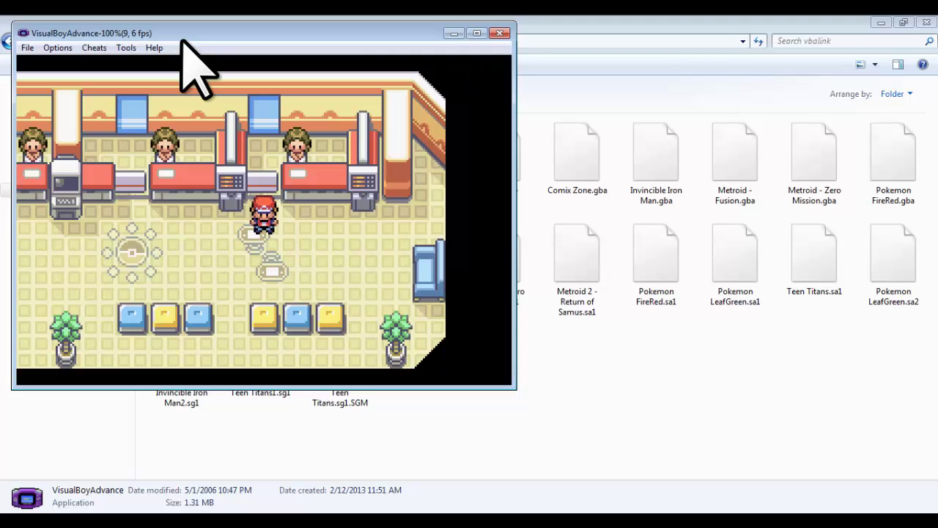
pyautogui.click(499, 33)
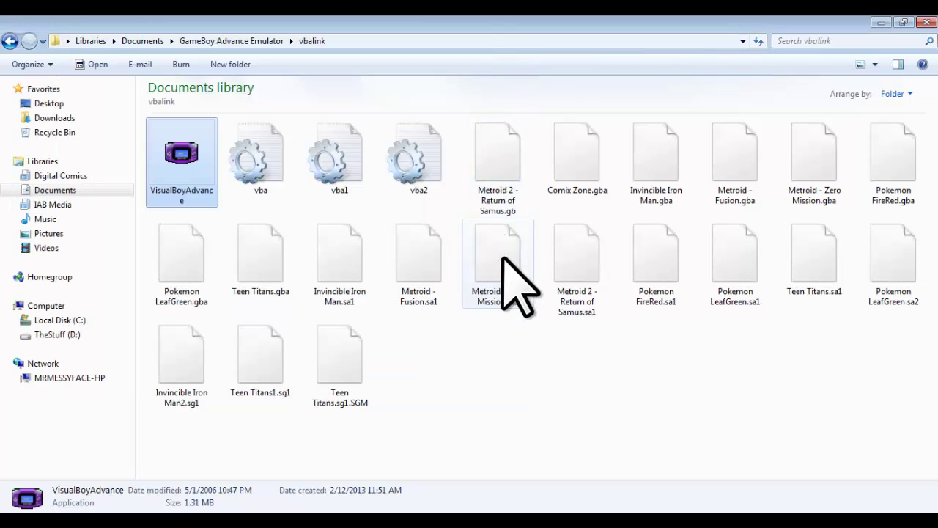
pyautogui.click(542, 384)
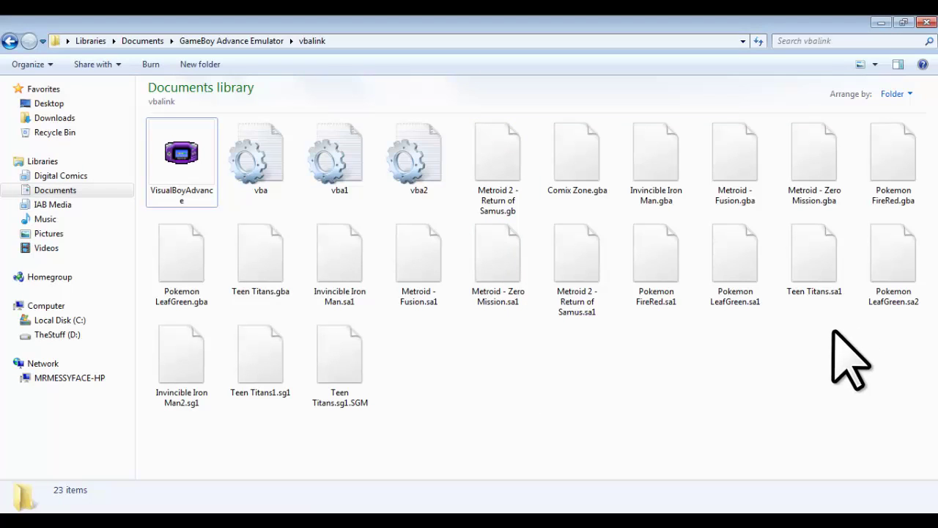
# Delete the save file Pokemon FireRed.sa1 from the vbalink folder, moving it to the Recycle Bin.
pyautogui.click(665, 266)
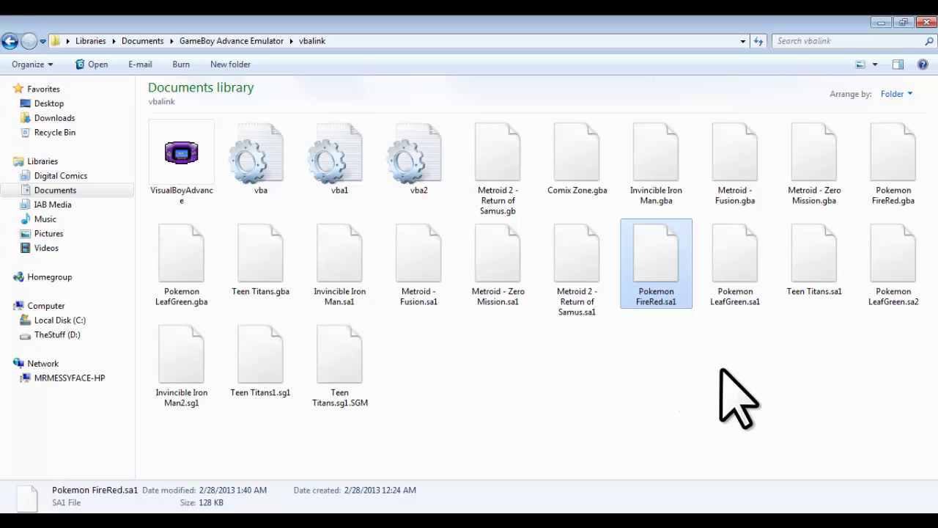
pyautogui.rightClick(661, 268)
pyautogui.click(700, 434)
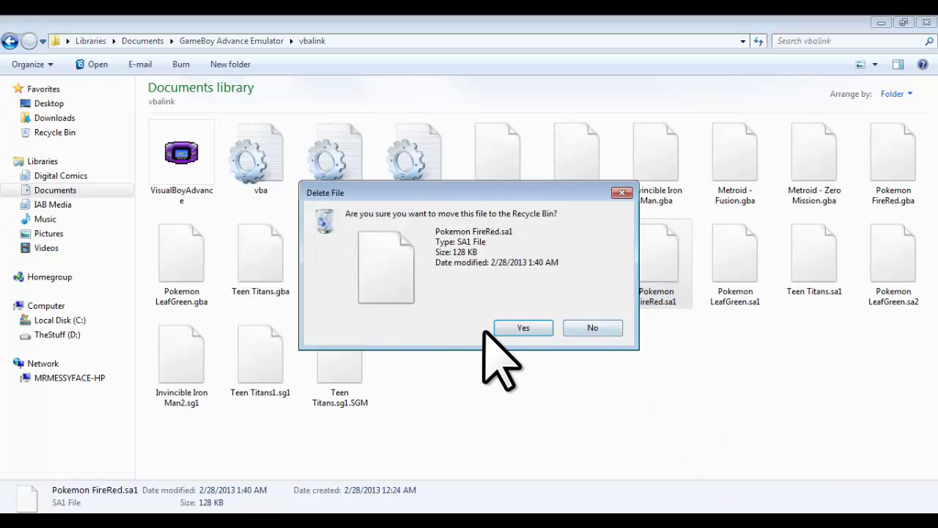
pyautogui.click(511, 331)
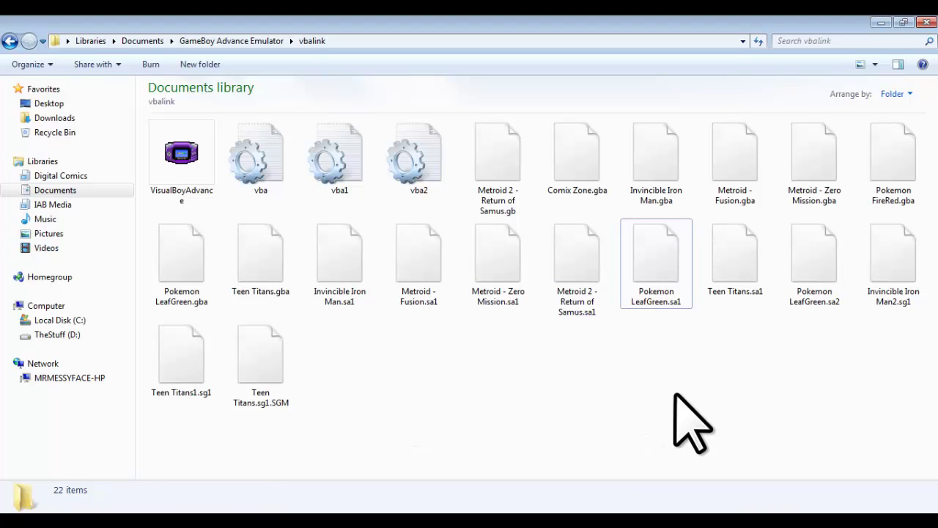
# Launch VisualBoyAdvance again and open the Pokemon FireRed.gba ROM.
pyautogui.click(175, 156)
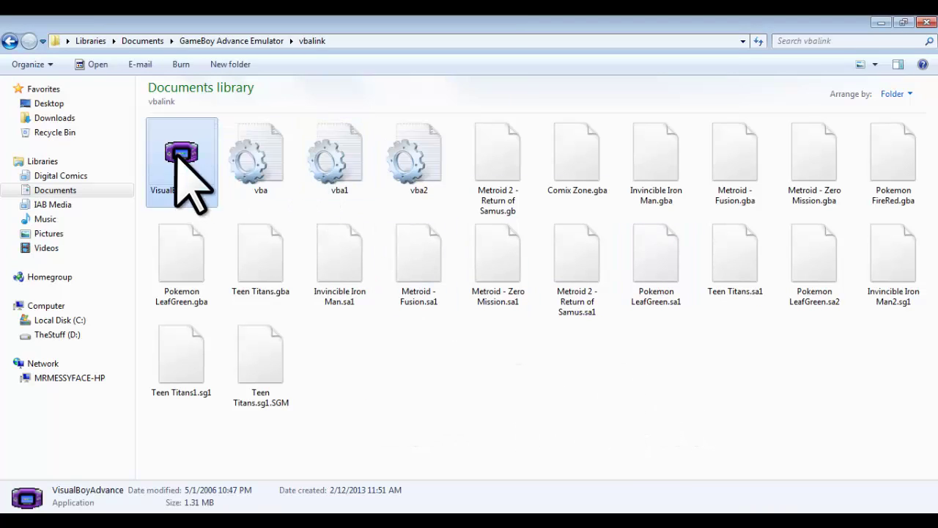
pyautogui.doubleClick(176, 145)
pyautogui.click(30, 47)
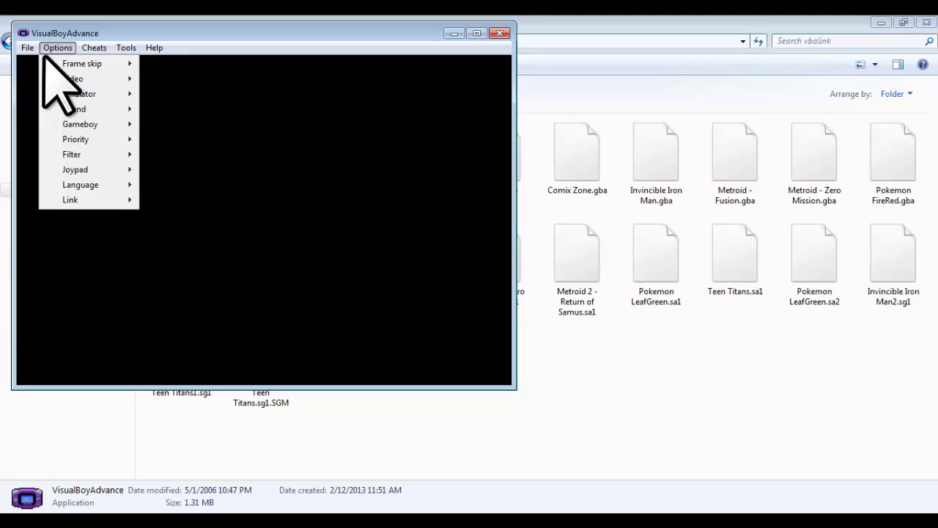
pyautogui.click(31, 61)
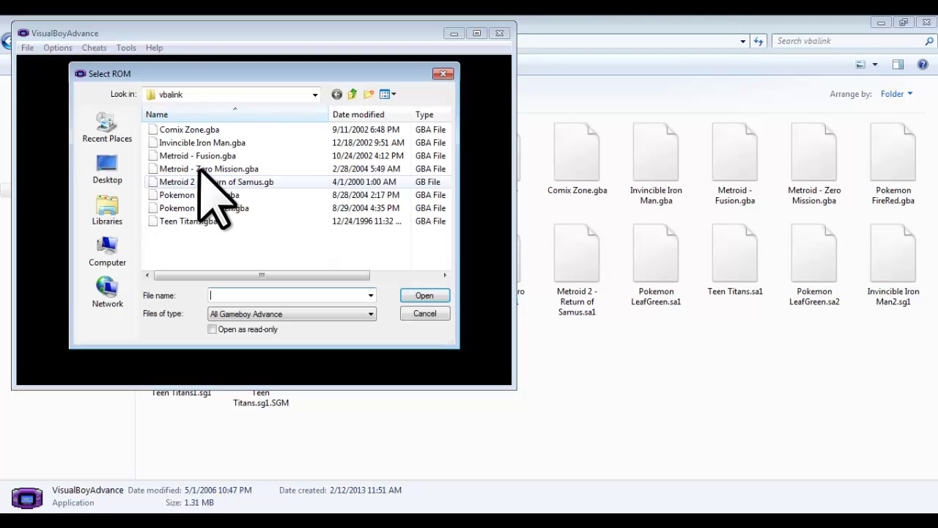
pyautogui.doubleClick(219, 196)
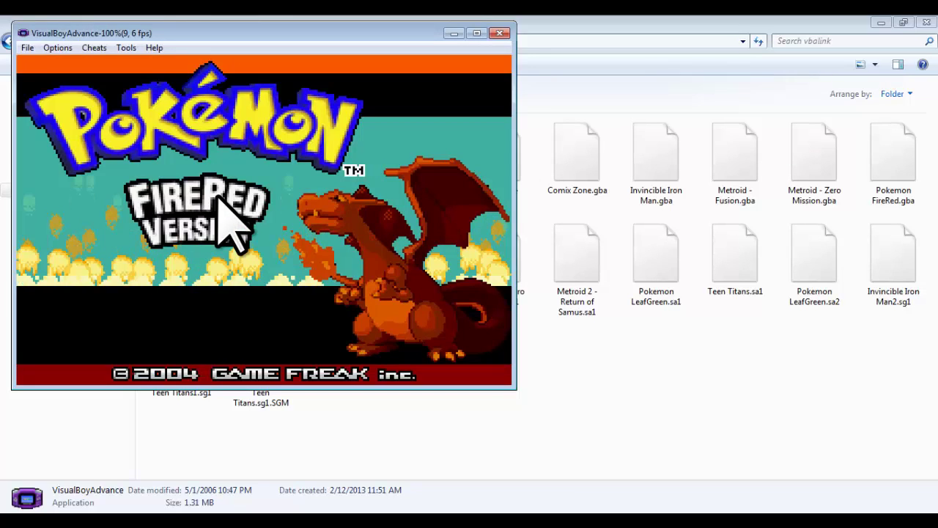
# Start Pokémon FireRed from its title screen and page through the controls and adventure introduction.
pyautogui.press('Return')
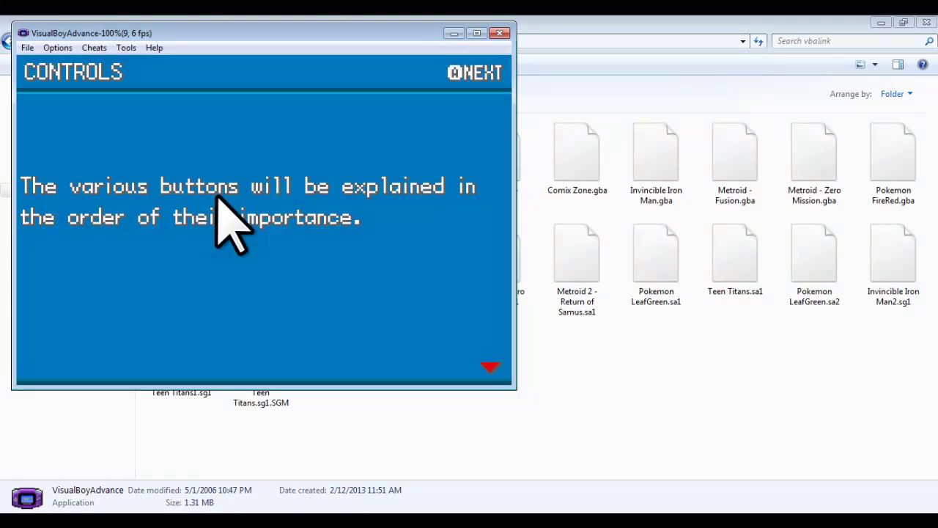
pyautogui.press('z')
pyautogui.press('z')
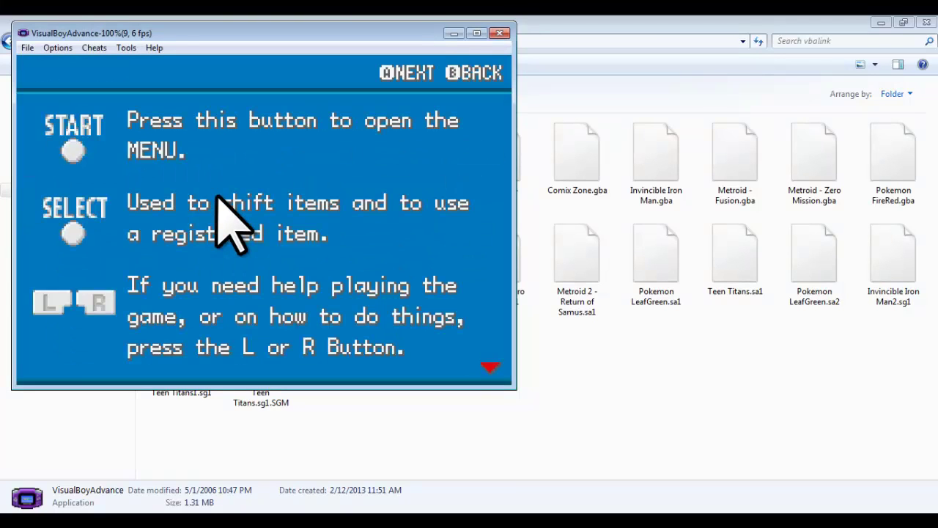
pyautogui.press('z')
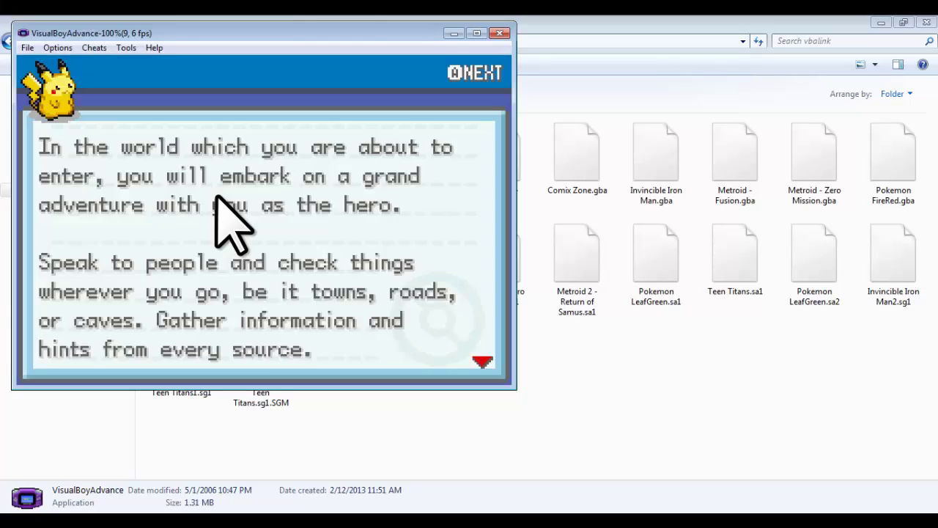
pyautogui.press('z')
pyautogui.press('z')
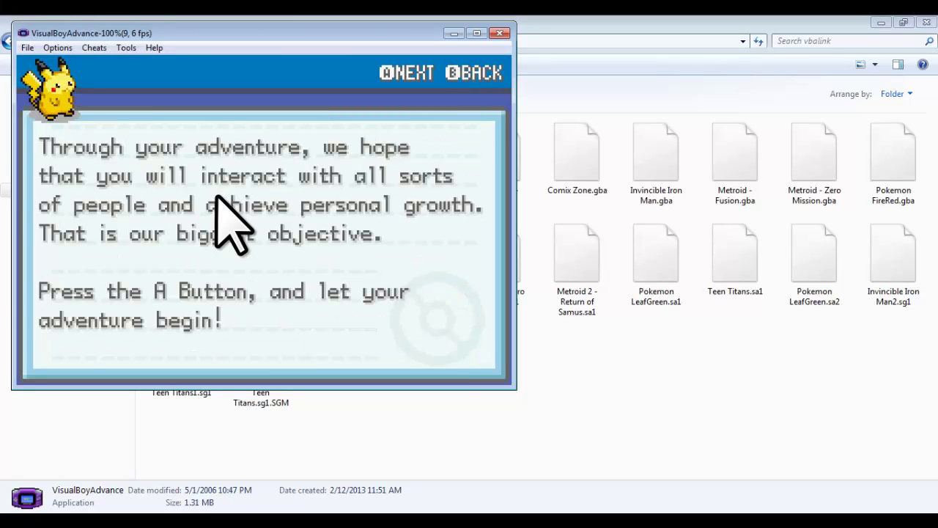
pyautogui.press('z')
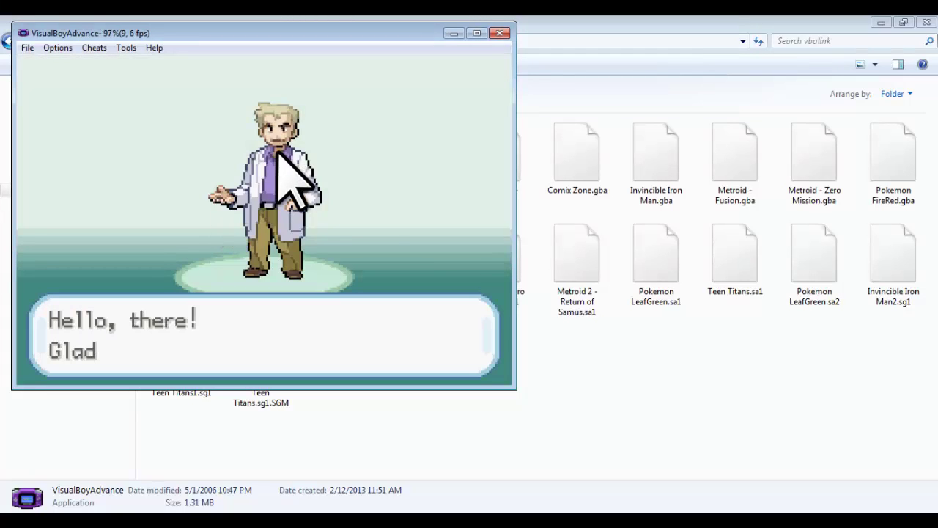
# Advance through Professor Oak's welcome speech about the world of Pokémon.
pyautogui.press('z')
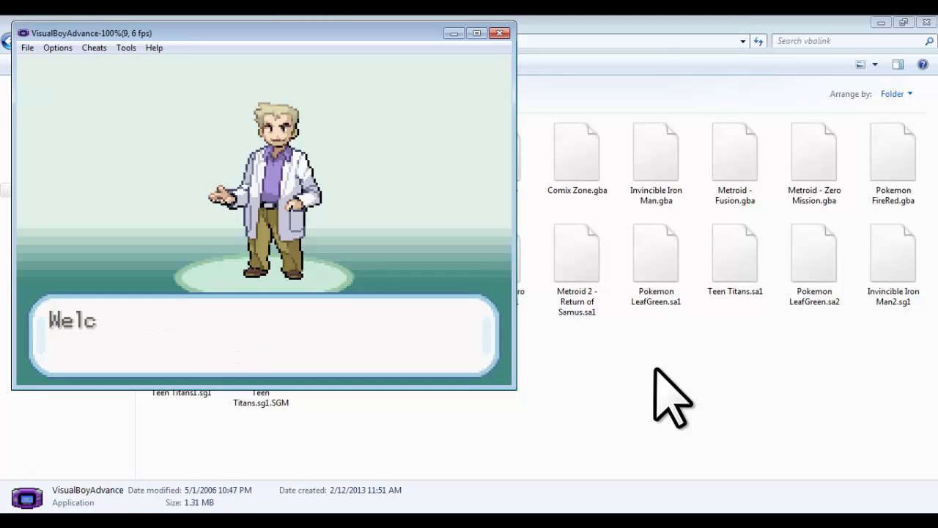
pyautogui.press('z')
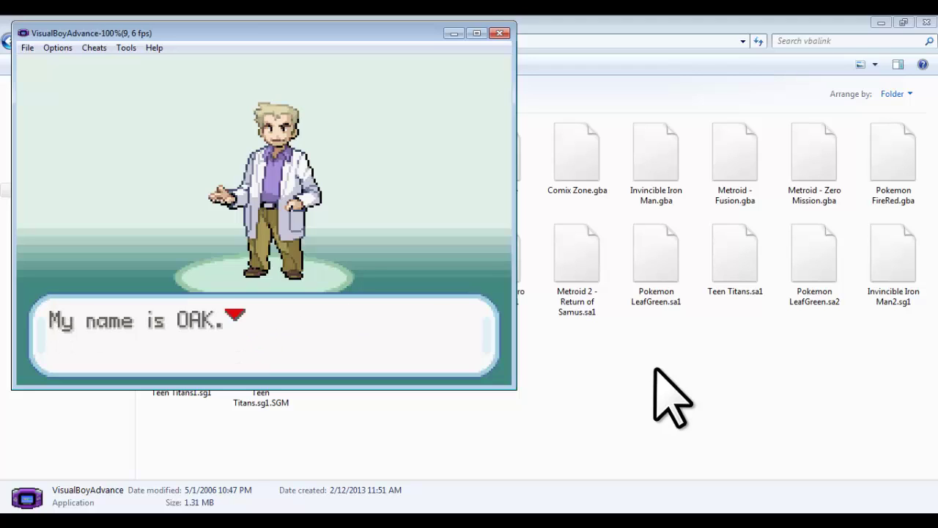
pyautogui.press('z')
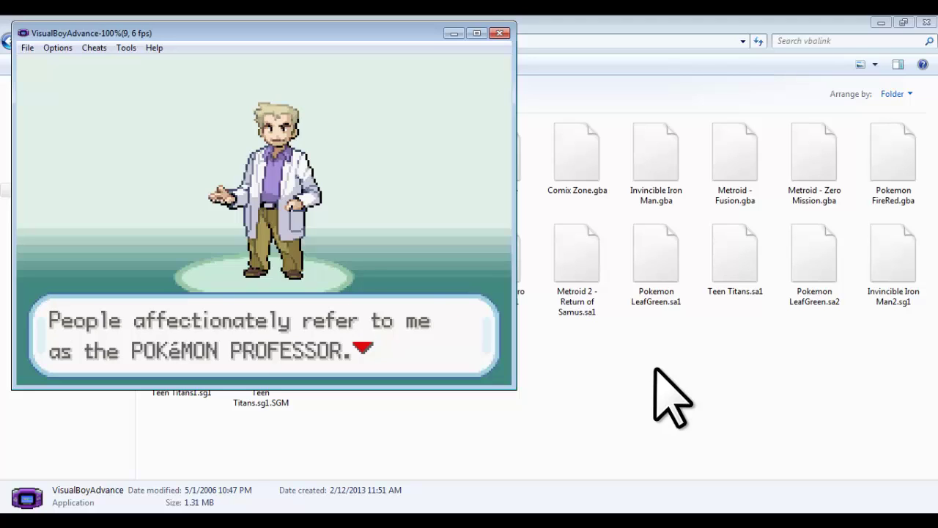
pyautogui.press('z')
pyautogui.press('z')
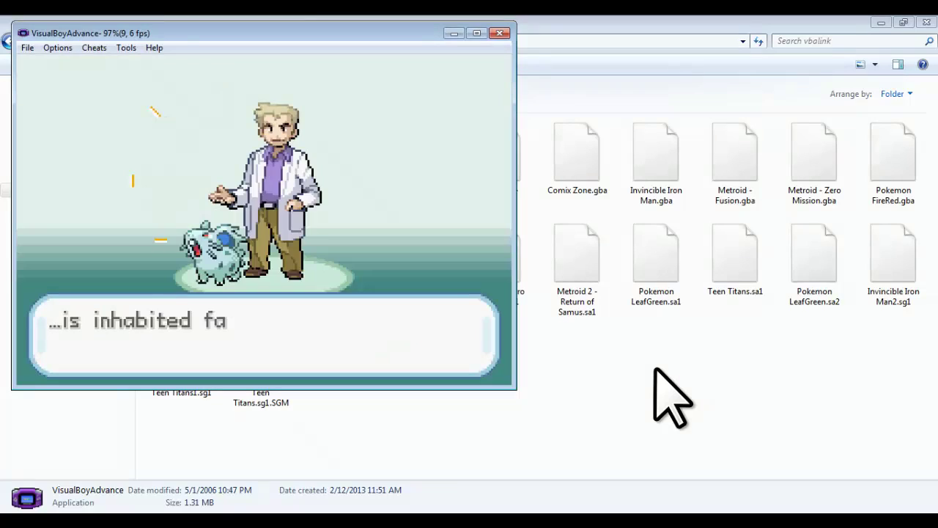
pyautogui.press('z')
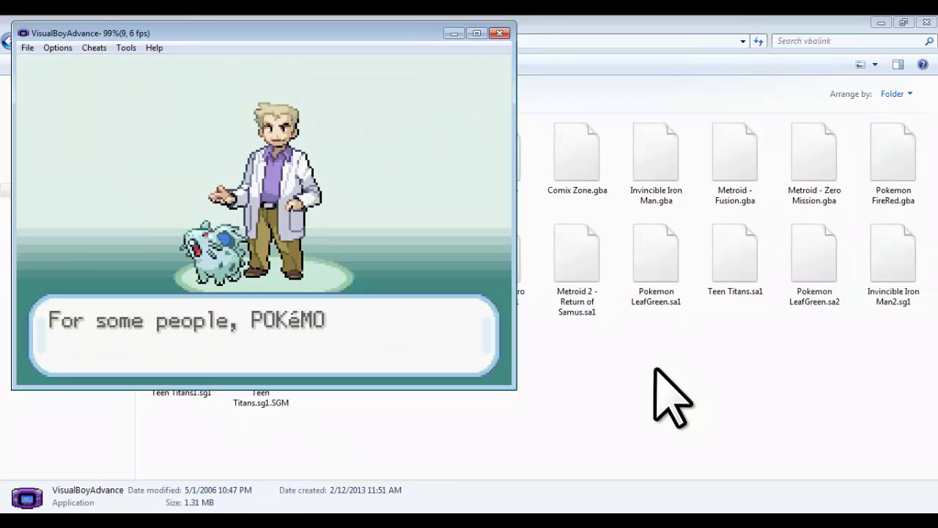
pyautogui.press('z')
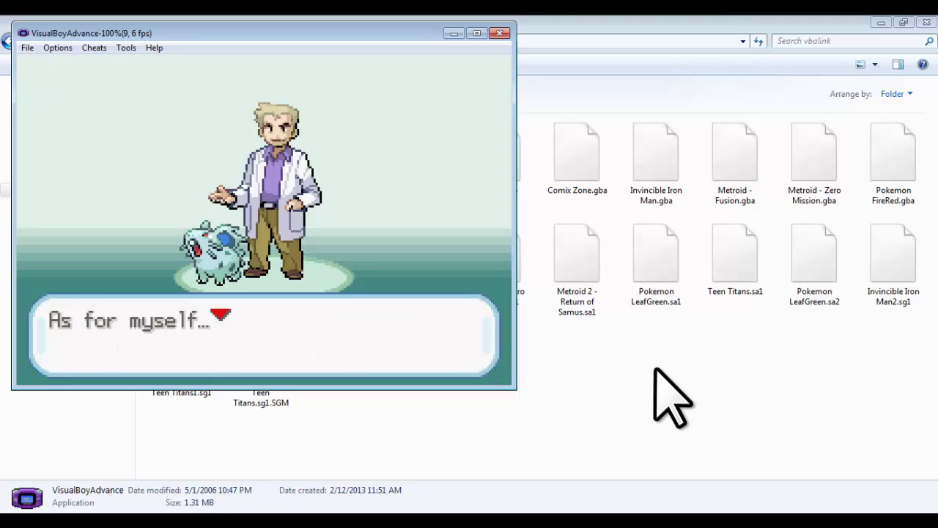
pyautogui.press('z')
pyautogui.press('z')
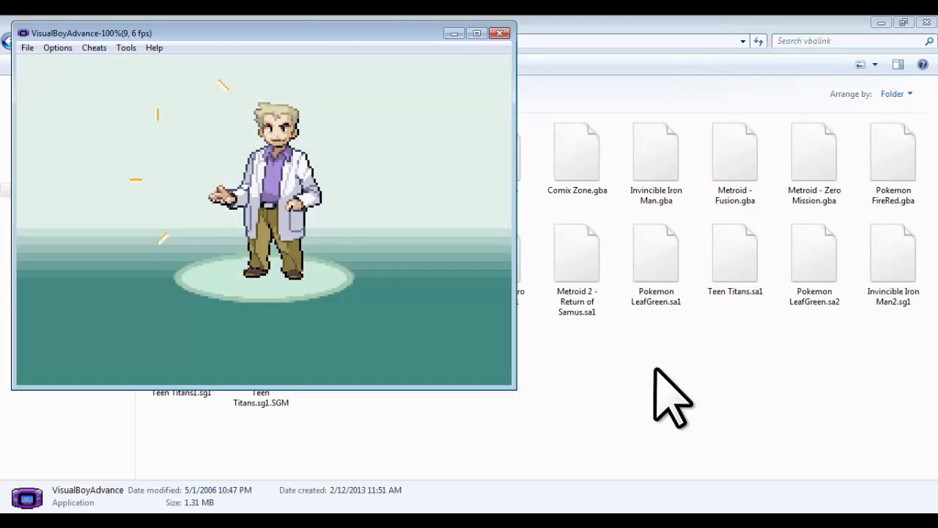
# Choose the boy as the player character and proceed to the naming screen.
pyautogui.press('z')
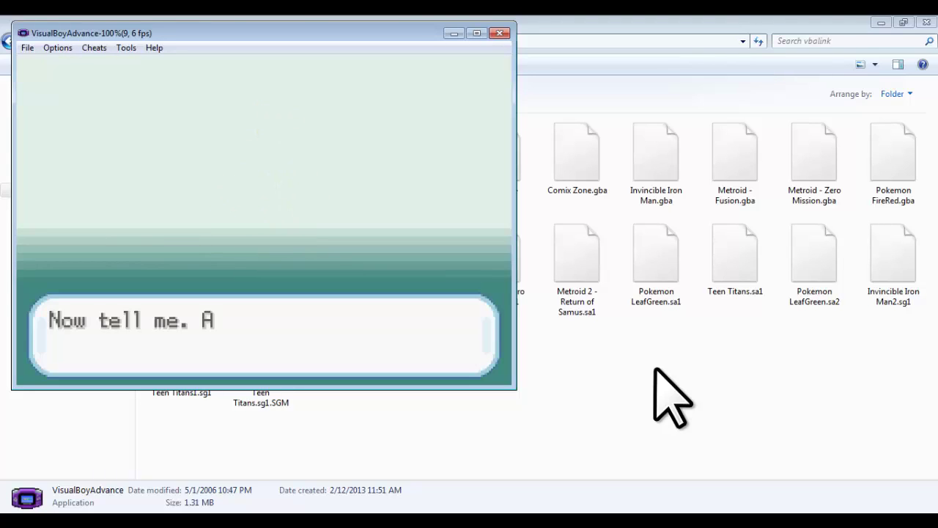
pyautogui.press('z')
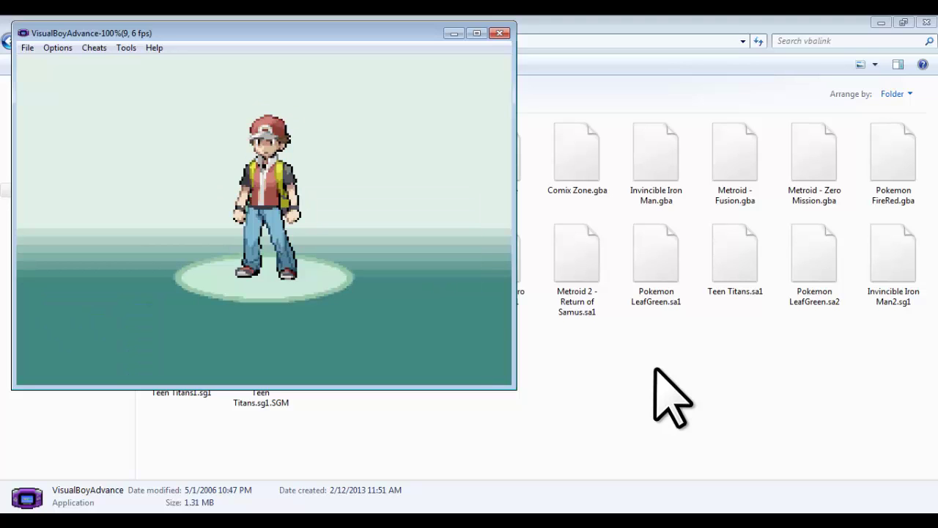
pyautogui.press('z')
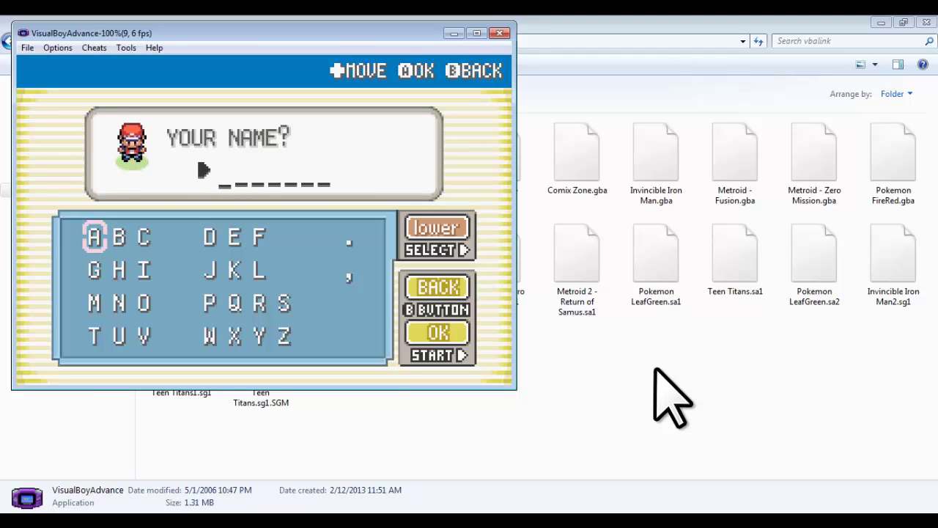
# Spell out the player's name on the naming screen and confirm it.
pyautogui.press('Down')
pyautogui.press('Right')
pyautogui.press('Right')
pyautogui.press('Right')
pyautogui.press('z')
pyautogui.press('Down')
pyautogui.press('Left')
pyautogui.press('z')
pyautogui.press('Up')
pyautogui.press('Left')
pyautogui.press('z')
pyautogui.press('Down')
pyautogui.press('z')
pyautogui.press('z')
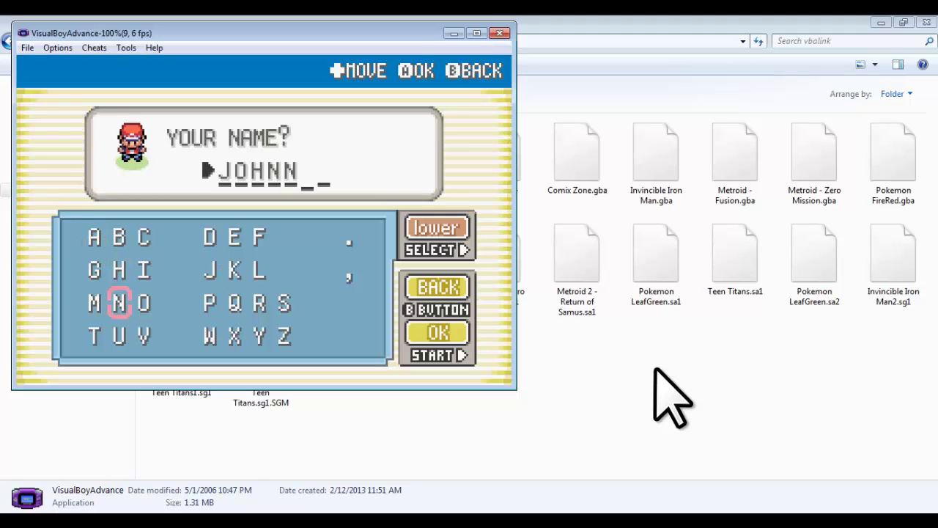
pyautogui.press('Down')
pyautogui.press('Right')
pyautogui.press('Right')
pyautogui.press('Right')
pyautogui.press('Right')
pyautogui.press('z')
pyautogui.press('Return')
pyautogui.press('z')
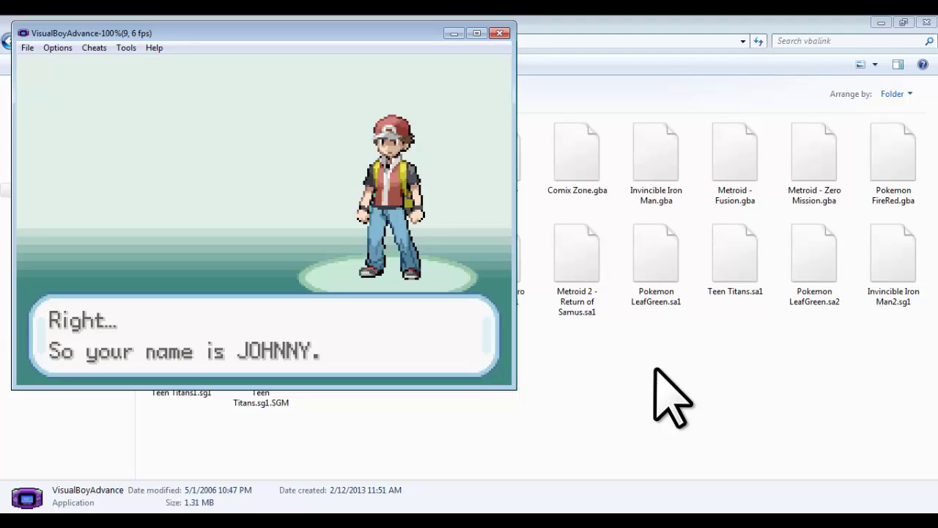
pyautogui.press('z')
# Pick the preset name GARY for the rival and finish Oak's introduction to enter the game.
pyautogui.press('z')
pyautogui.press('z')
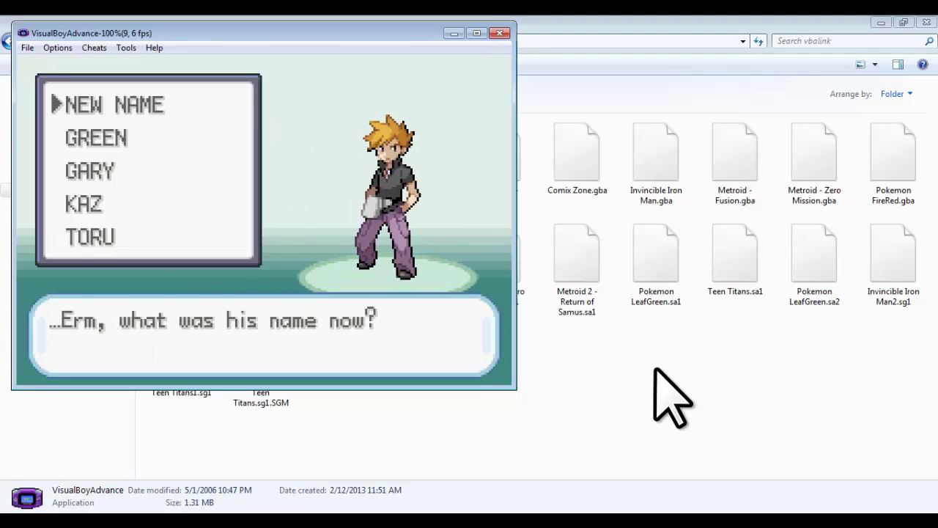
pyautogui.press('Down')
pyautogui.press('z')
pyautogui.press('z')
pyautogui.press('z')
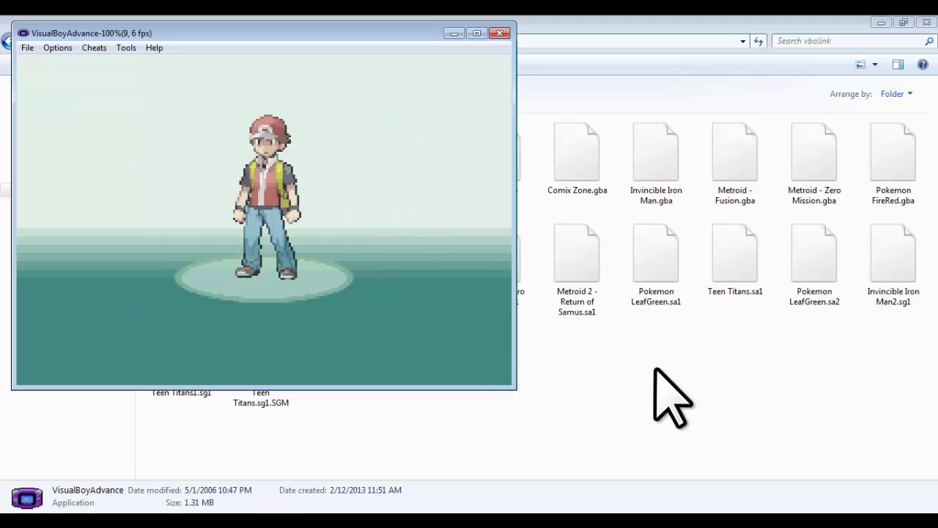
pyautogui.press('z')
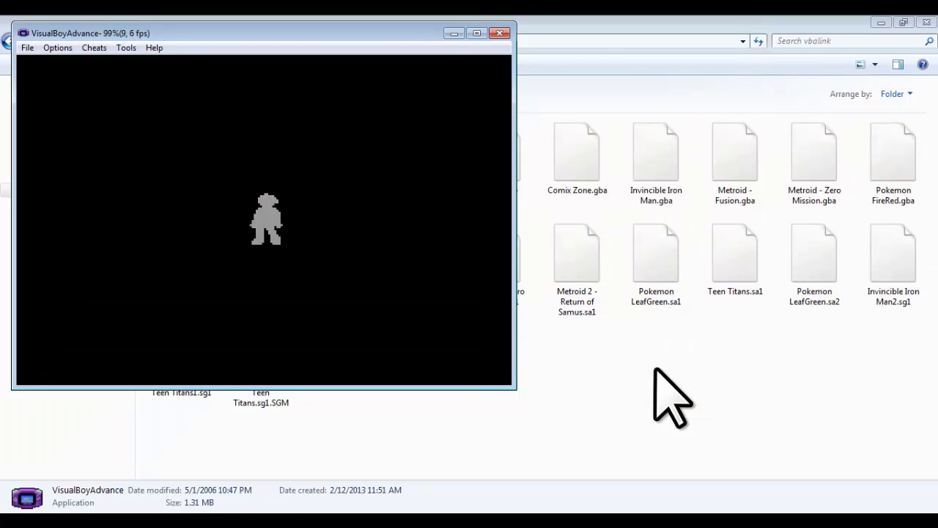
# Set the game options to FAST text speed, STEREO sound, LR button mode and TYPE 3 frame, and return to the bedroom.
pyautogui.press('Return')
pyautogui.press('Down')
pyautogui.press('z')
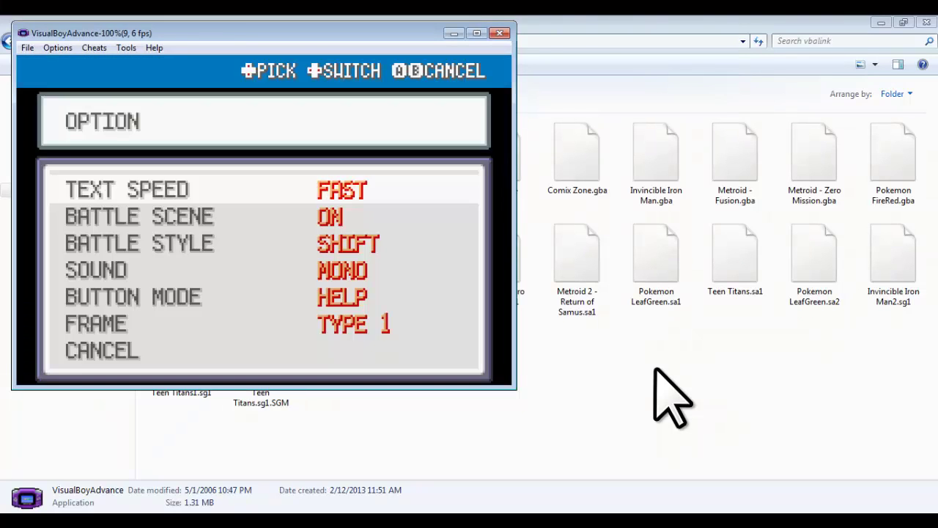
pyautogui.press('Down')
pyautogui.press('Down')
pyautogui.press('Down')
pyautogui.press('Right')
pyautogui.press('Down')
pyautogui.press('Right')
pyautogui.press('Down')
pyautogui.press('Right')
pyautogui.press('Right')
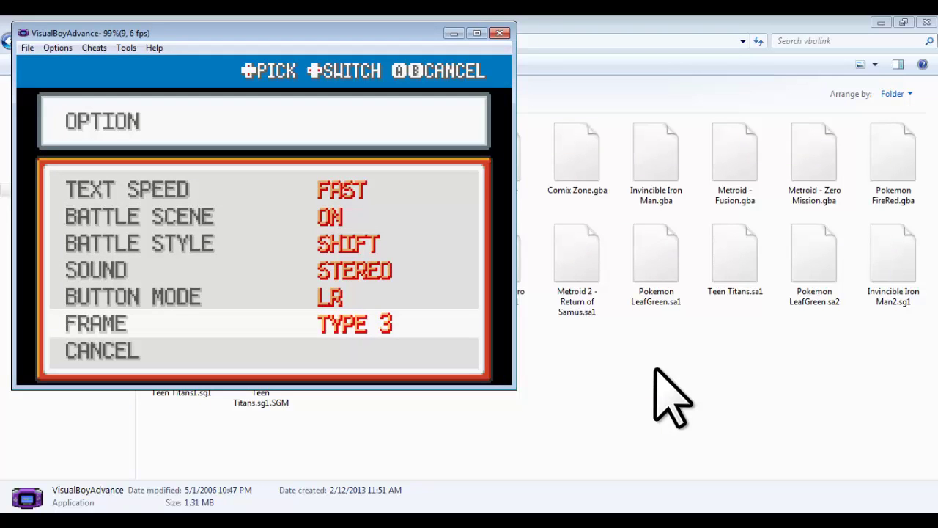
pyautogui.press('x')
pyautogui.press('x')
pyautogui.press('z')
pyautogui.press('z')
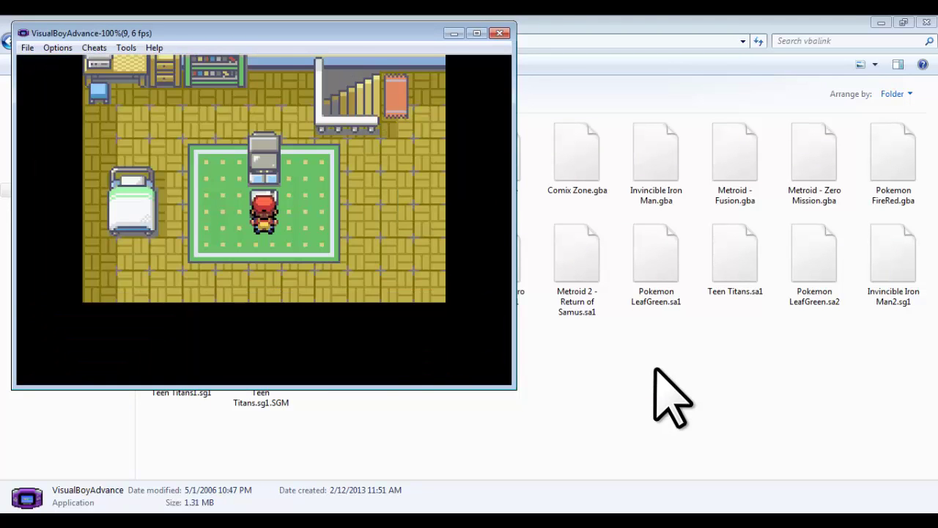
# Walk downstairs, leave the house and head north to the tall grass at the town's edge.
pyautogui.press('Right')
pyautogui.press('Up')
pyautogui.press('Left')
pyautogui.press('Down')
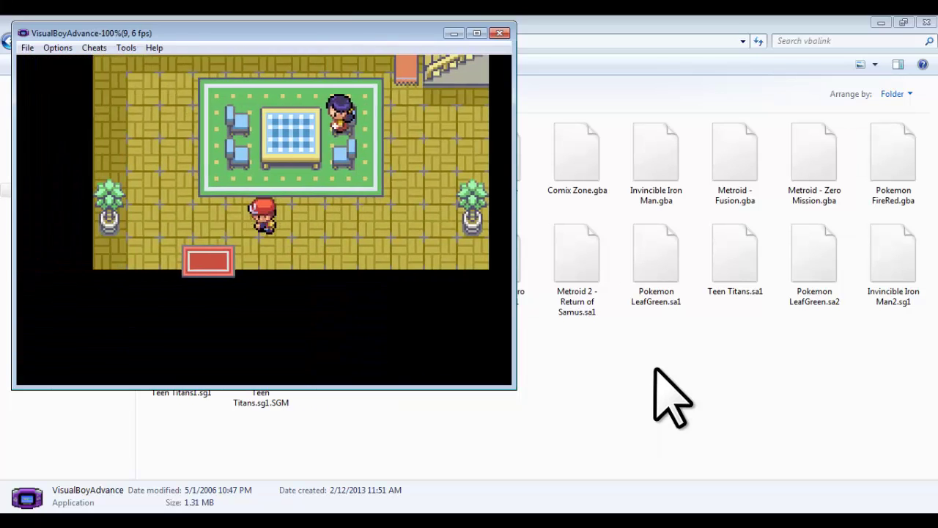
pyautogui.press('Right')
pyautogui.press('Up')
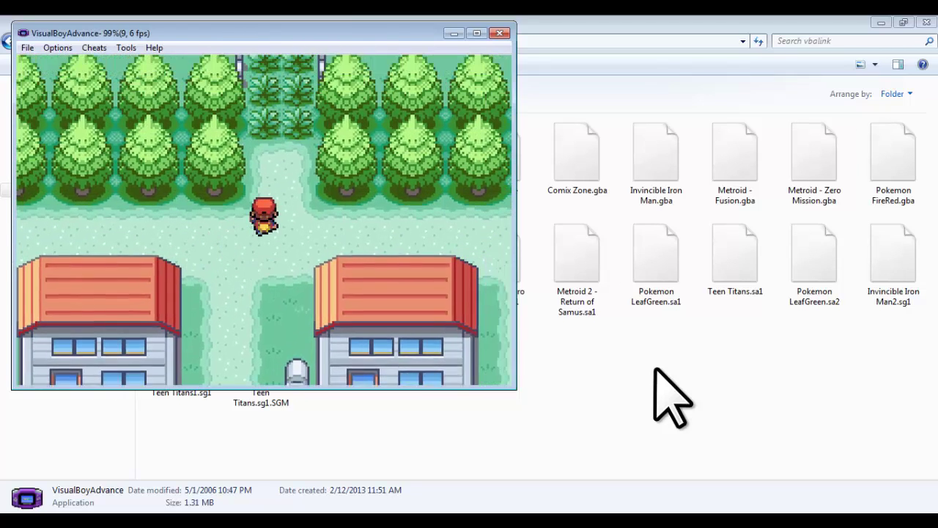
# Page through Oak's warning and follow his conversation with the rival in the lab.
pyautogui.press('z')
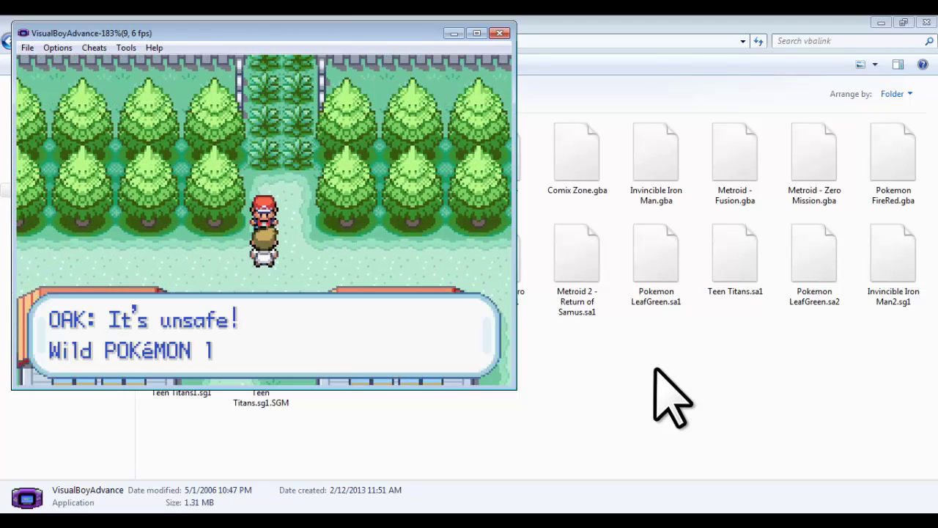
pyautogui.press('z')
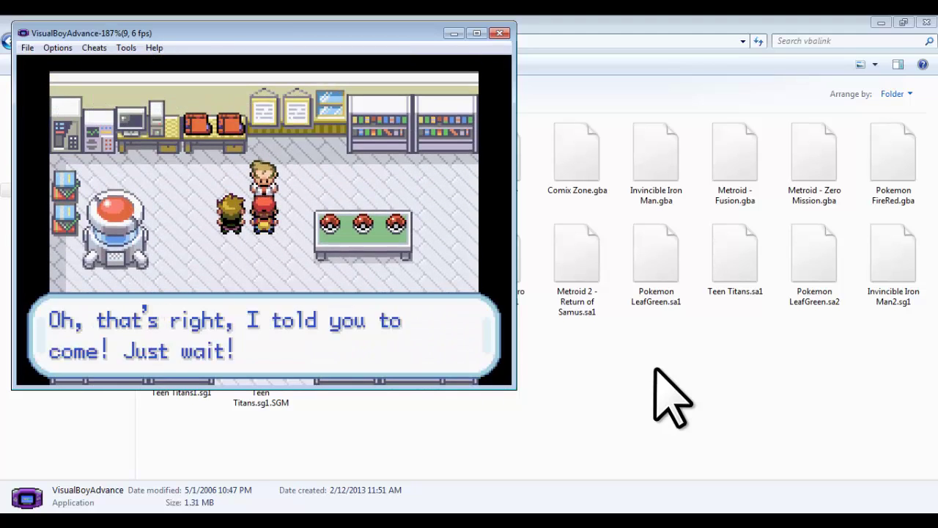
pyautogui.press('z')
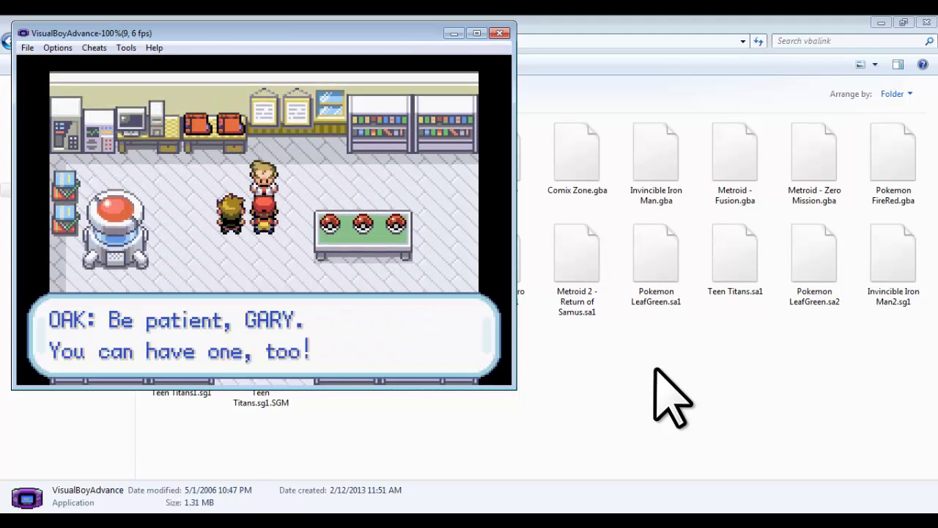
pyautogui.press('z')
# Take the rightmost Poké Ball on the lab table and accept Charmander as the starter.
pyautogui.press('Down')
pyautogui.press('Right')
pyautogui.press('z')
pyautogui.press('z')
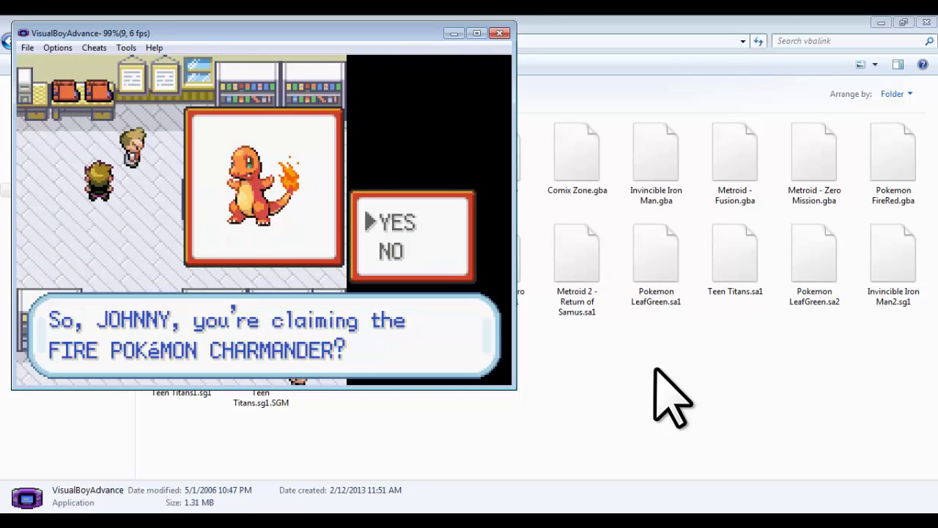
pyautogui.press('z')
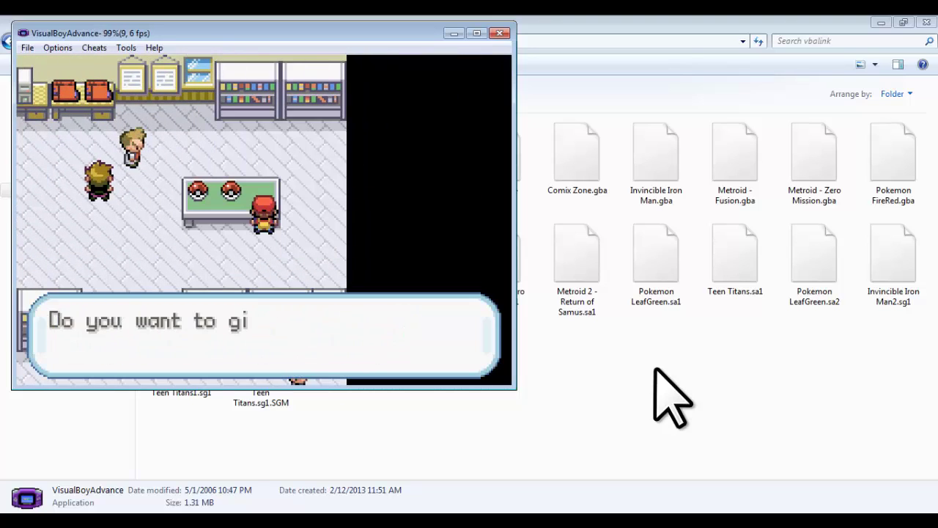
# Give Charmander the nickname FIREBALL.
pyautogui.press('z')
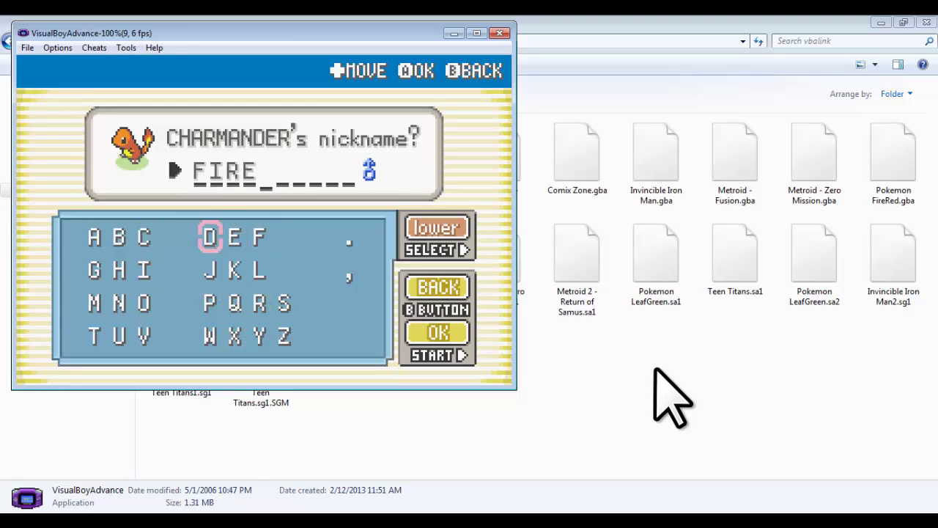
pyautogui.press('Left')
pyautogui.press('Left')
pyautogui.press('z')
pyautogui.press('Left')
pyautogui.press('z')
pyautogui.press('Down')
pyautogui.press('z')
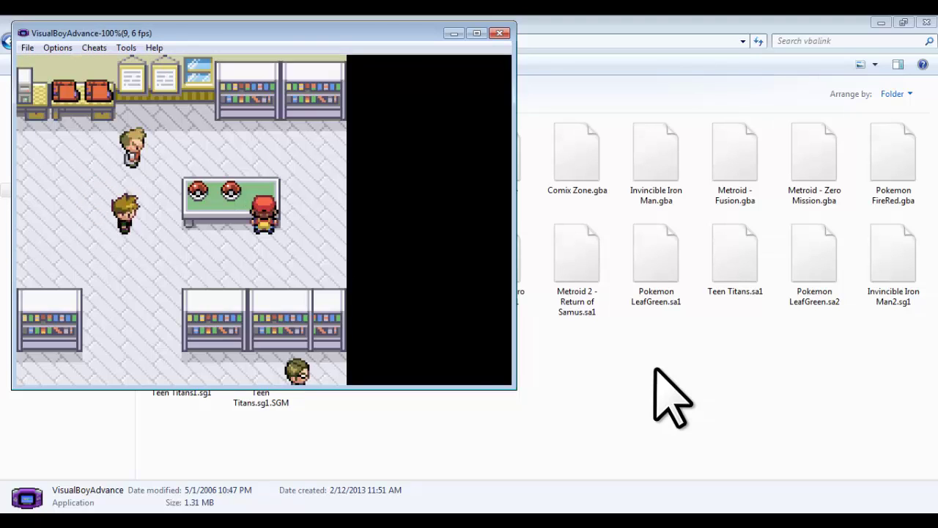
# Let the rival choose his Pokémon, walk toward the lab exit and start the battle against him.
pyautogui.press('z')
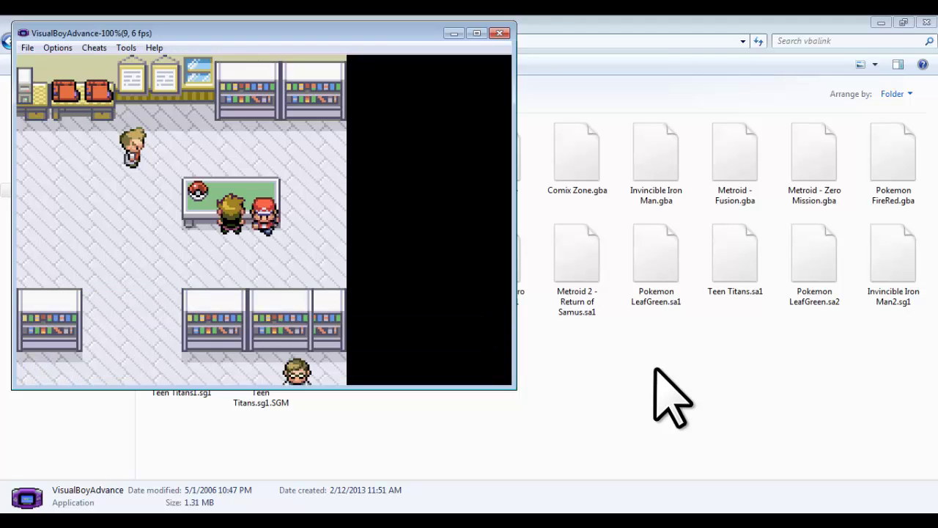
pyautogui.press('Down')
pyautogui.press('Down')
pyautogui.press('Down')
pyautogui.press('z')
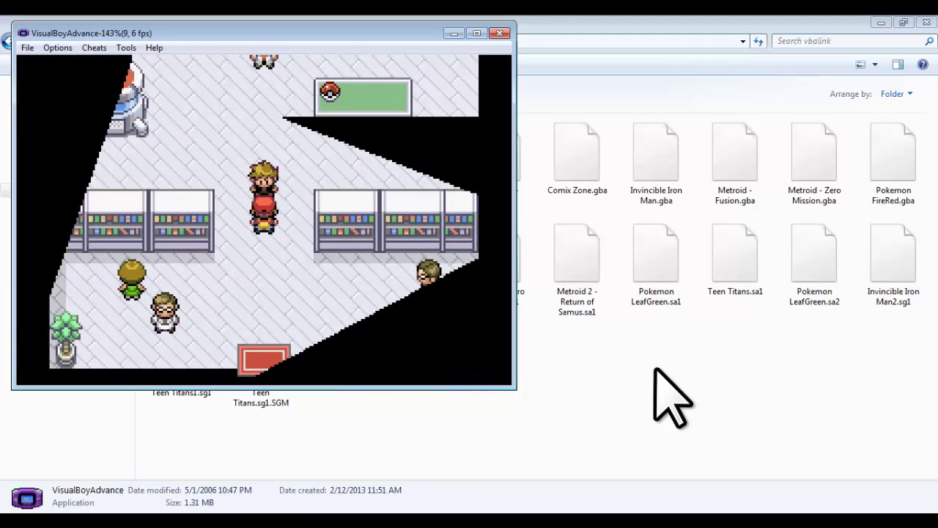
pyautogui.press('z')
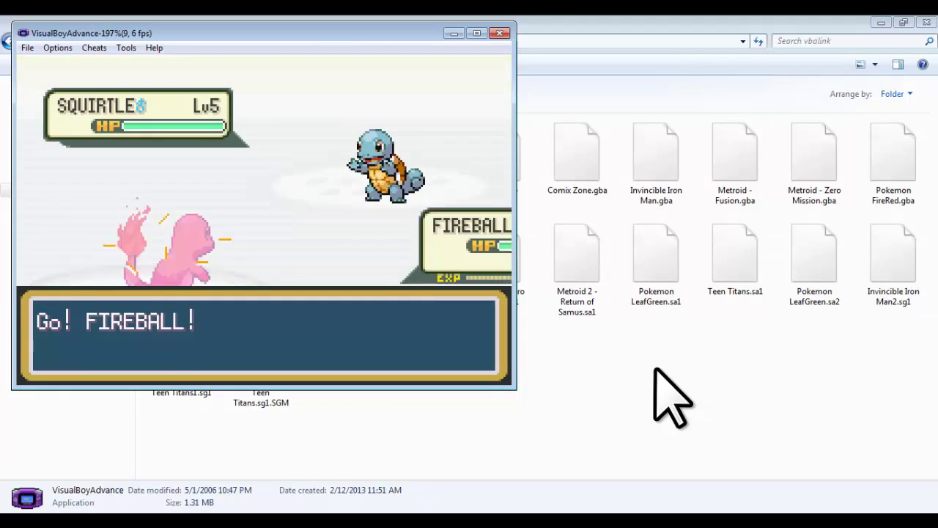
# Page through Oak's battle advice and use Scratch on the rival's Squirtle.
pyautogui.press('z')
pyautogui.press('z')
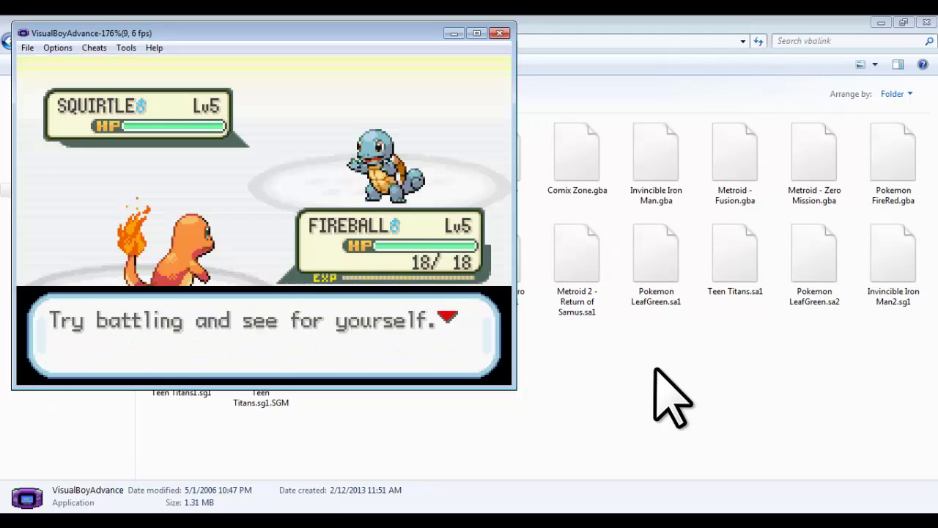
pyautogui.press('z')
pyautogui.press('z')
pyautogui.press('z')
pyautogui.press('z')
pyautogui.press('z')
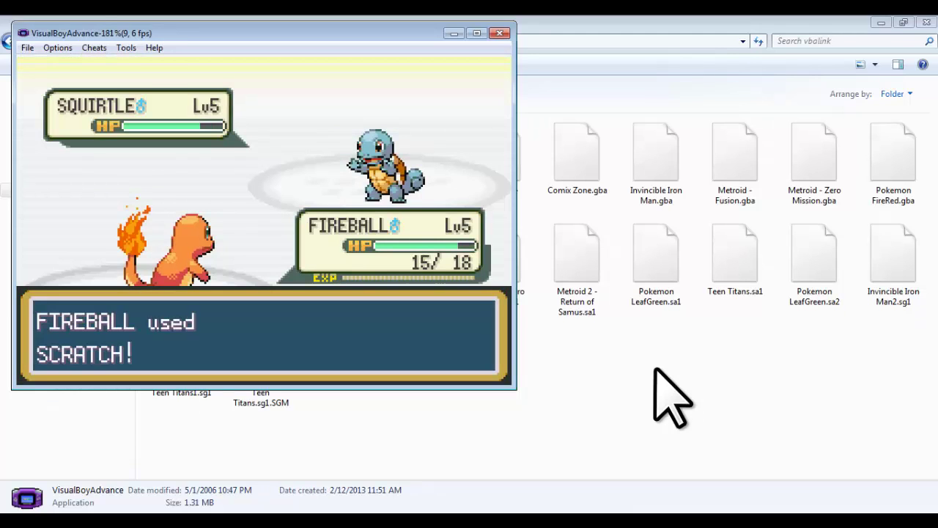
# Keep attacking Squirtle with Scratch until it faints.
pyautogui.press('z')
pyautogui.press('z')
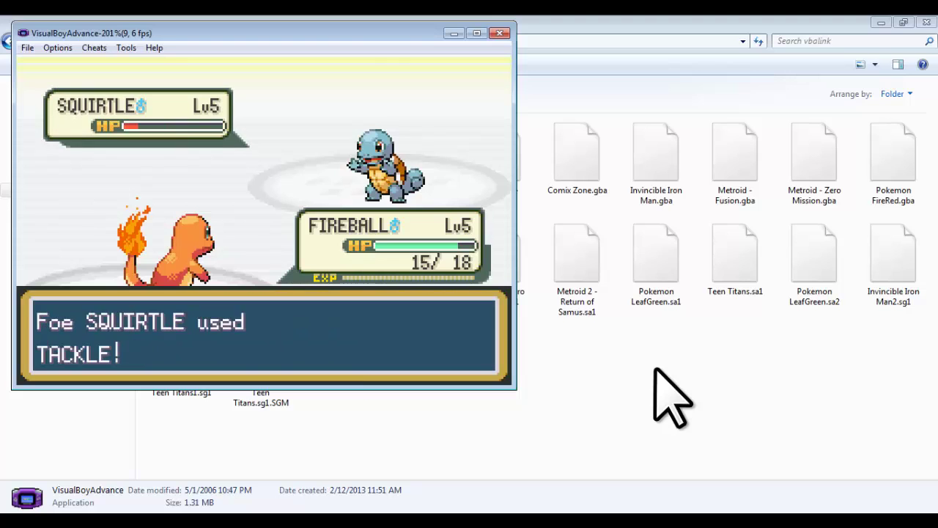
pyautogui.press('z')
pyautogui.press('z')
pyautogui.press('z')
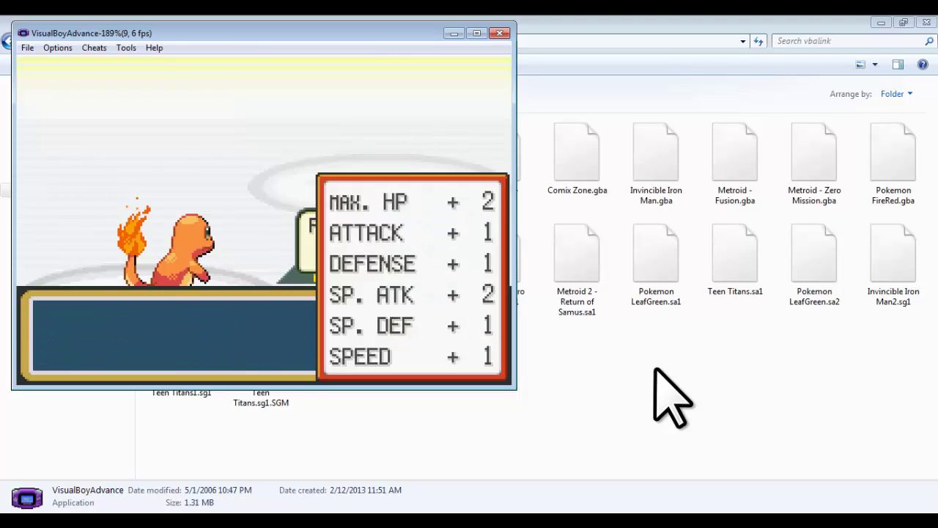
# Page through the level-up stats and Oak's closing advice after the rival battle, and leave the lab.
pyautogui.press('z')
pyautogui.press('z')
pyautogui.press('z')
pyautogui.press('z')
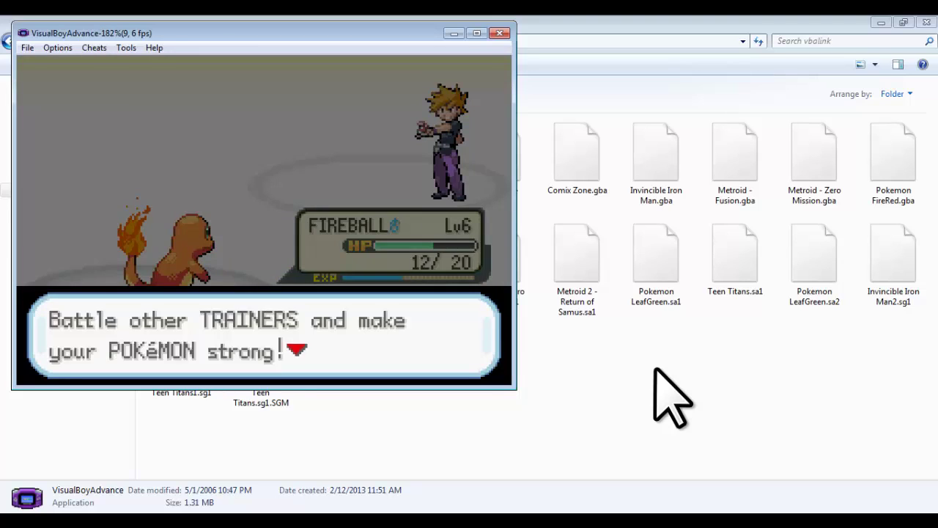
pyautogui.press('z')
pyautogui.press('z')
pyautogui.press('Down')
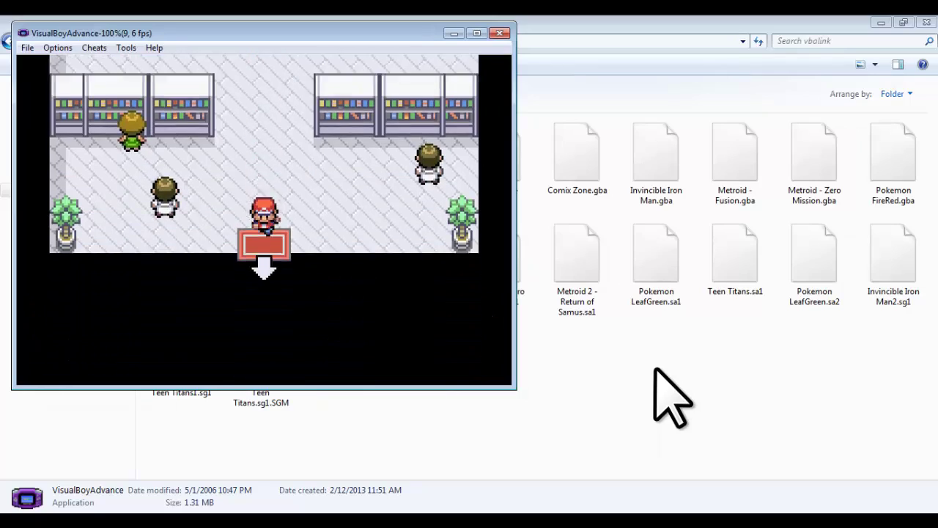
# Walk north into the tall grass on Route 1 and deal with the wild Rattata encounter.
pyautogui.press('Up')
pyautogui.press('Up')
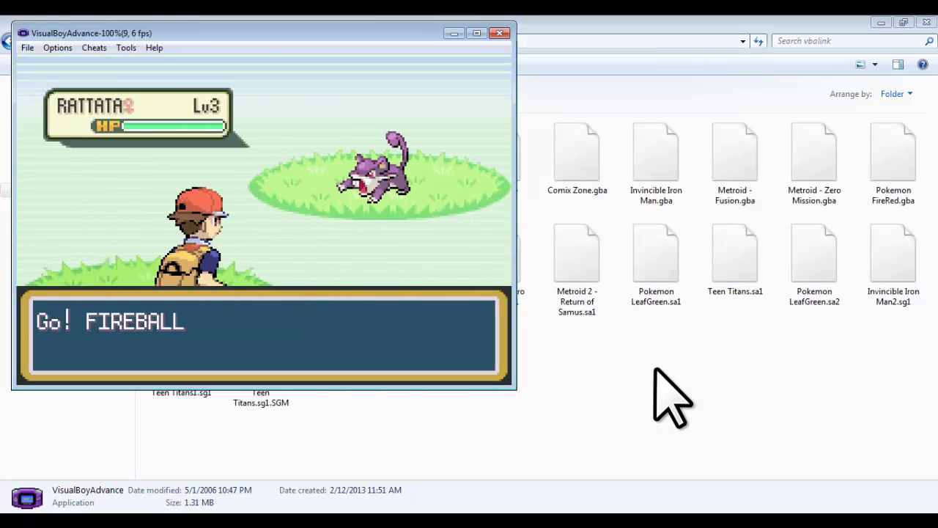
pyautogui.press('z')
pyautogui.press('z')
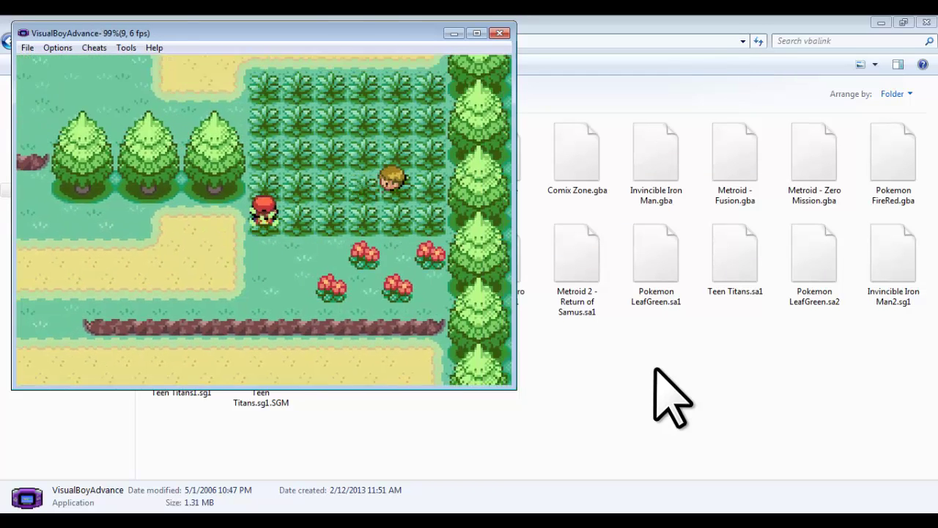
# Continue north to Viridian City, visit the Pokémon Center, and speak with the clerk in the Mart.
pyautogui.press('Up')
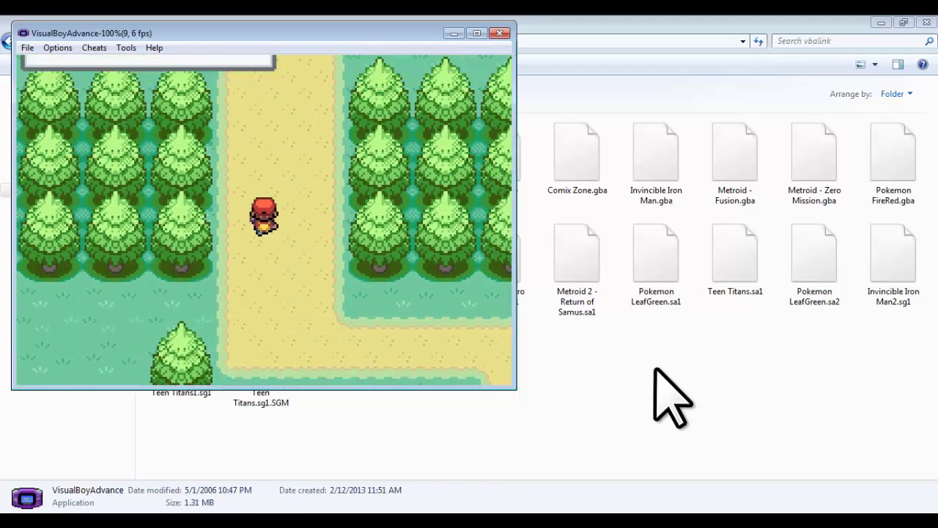
pyautogui.press('Up')
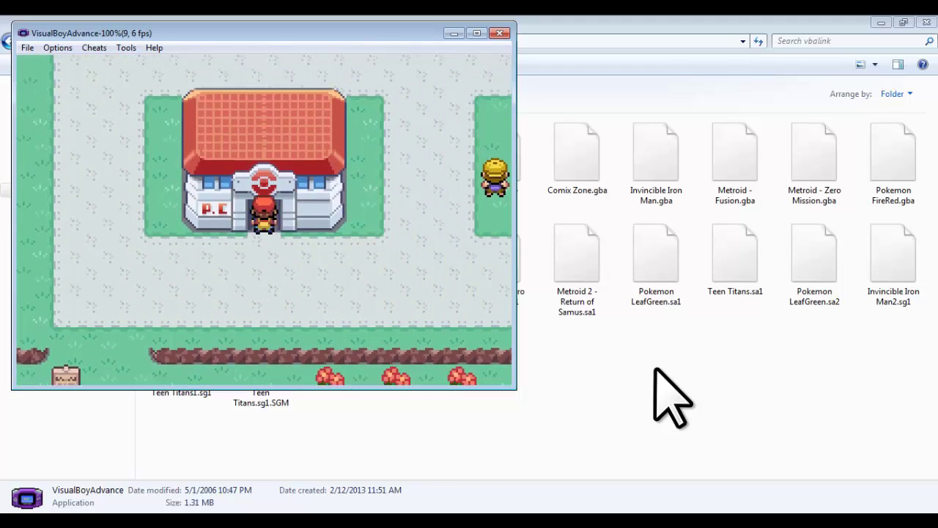
pyautogui.press('Up')
pyautogui.press('z')
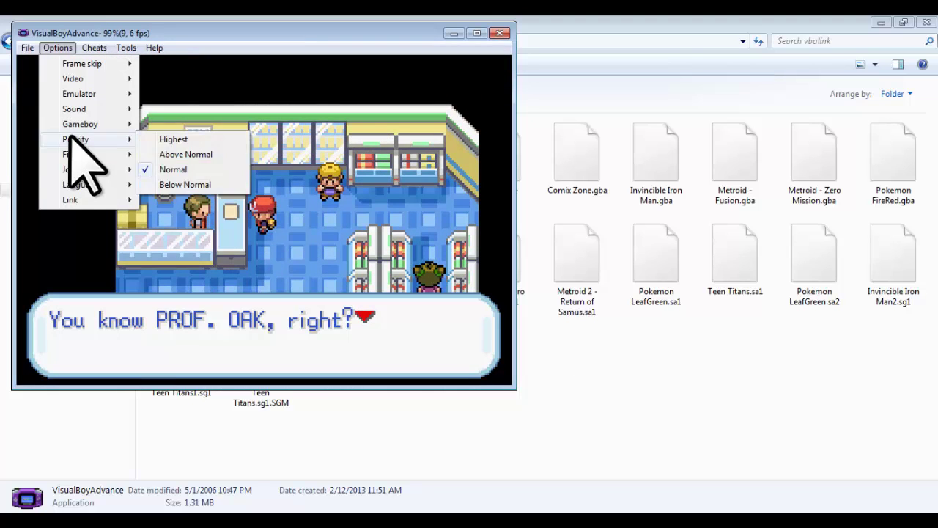
pyautogui.click(612, 391)
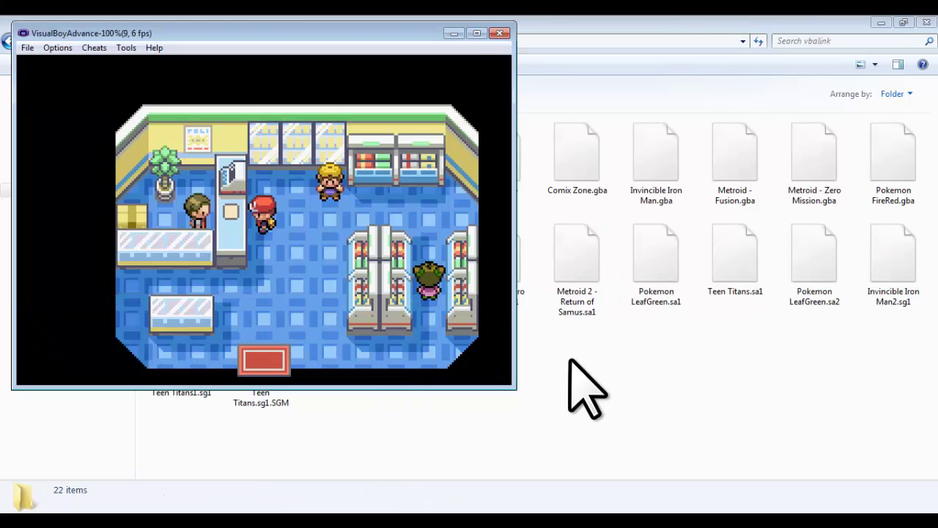
# Leave the Mart and travel south along Route 1 back to Pallet Town.
pyautogui.press('Down')
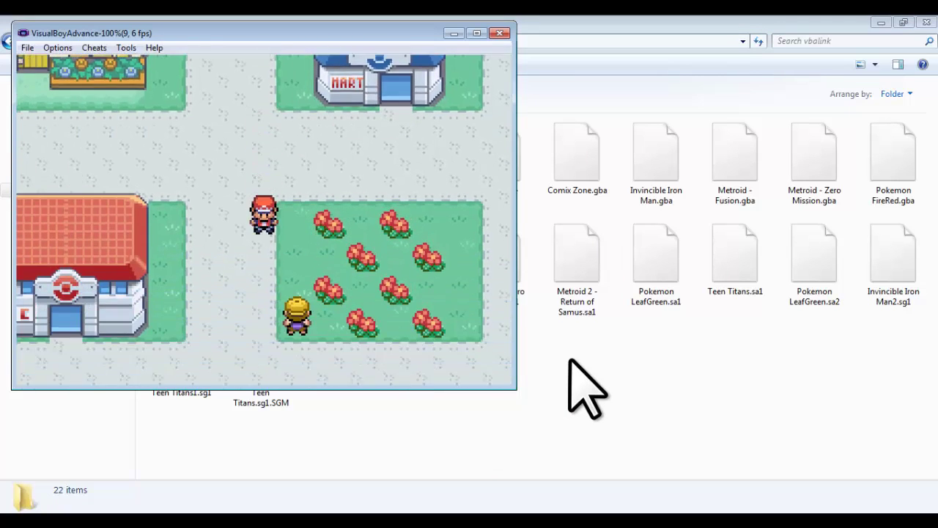
pyautogui.press('Left')
pyautogui.press('Down')
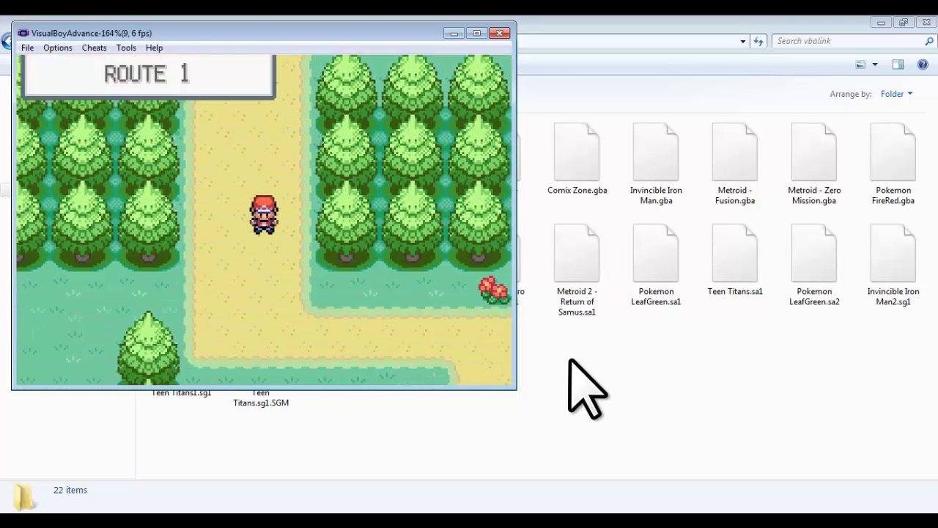
pyautogui.press('Down')
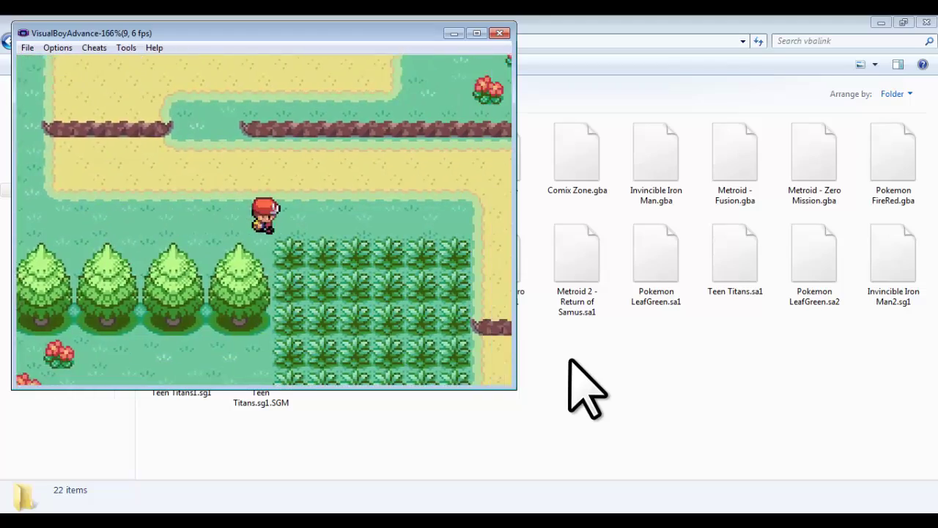
pyautogui.press('Left')
pyautogui.press('Down')
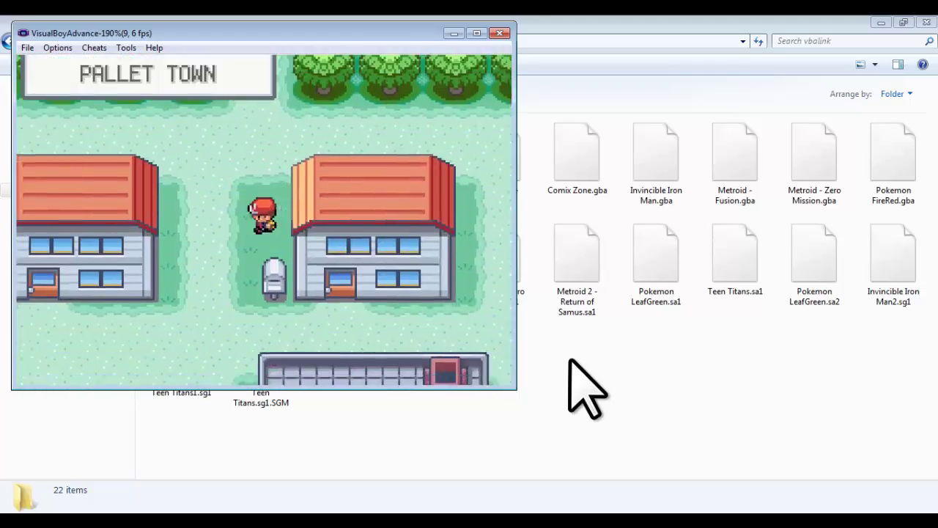
# Visit Professor Oak in his lab, page through his talk with the rival present, and leave the lab.
pyautogui.press('Right')
pyautogui.press('Up')
pyautogui.press('Up')
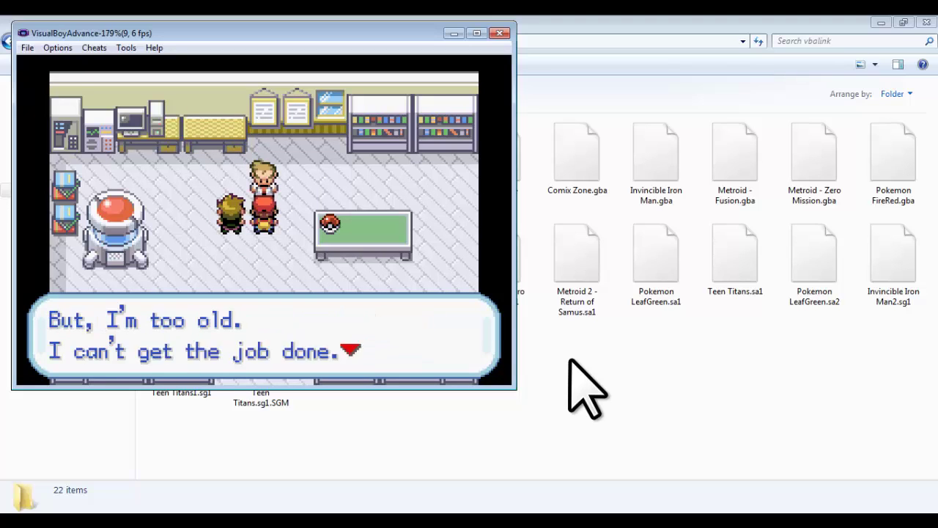
pyautogui.press('z')
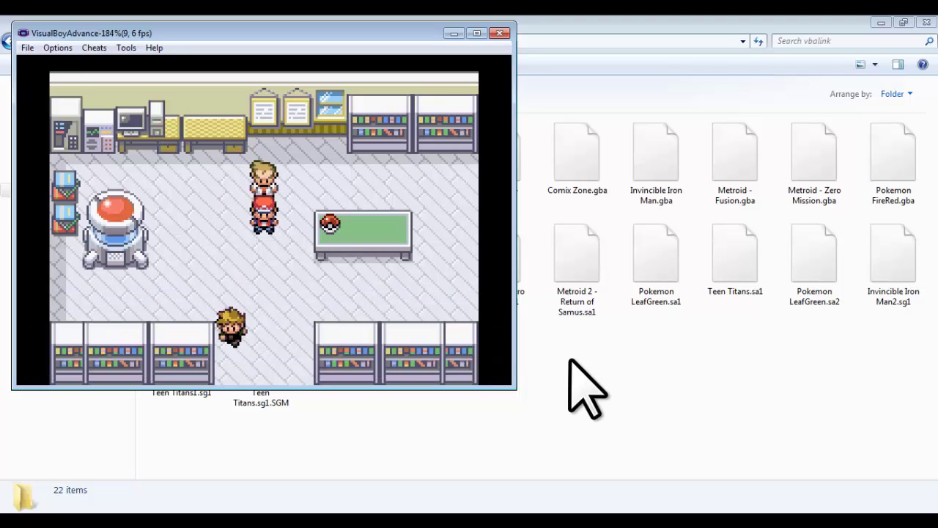
pyautogui.press('Down')
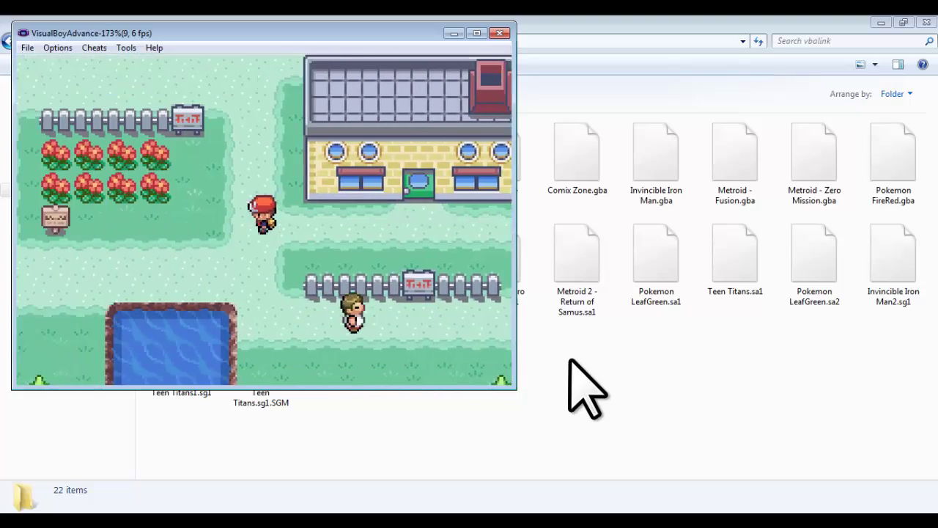
# Return to the tall grass on Route 1 and weaken a wild Rattata with Scratch.
pyautogui.press('Up')
pyautogui.press('Up')
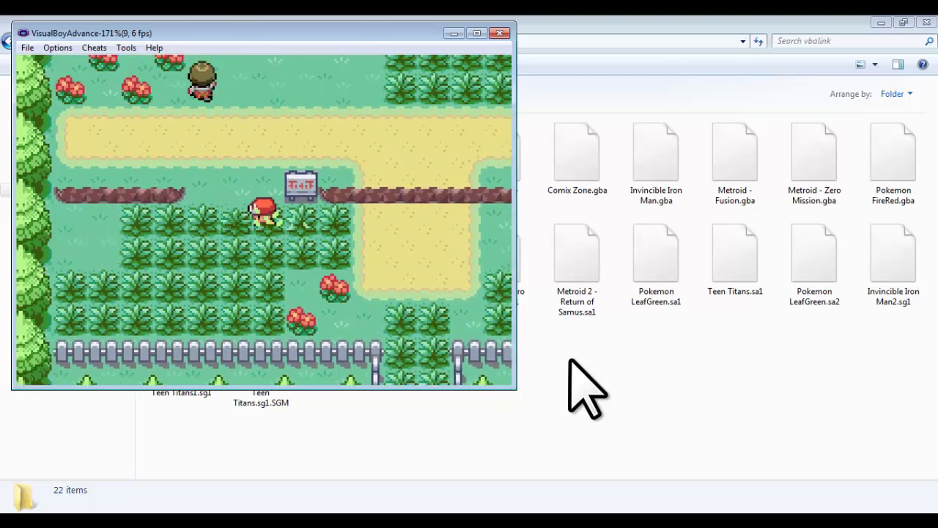
pyautogui.press('Up')
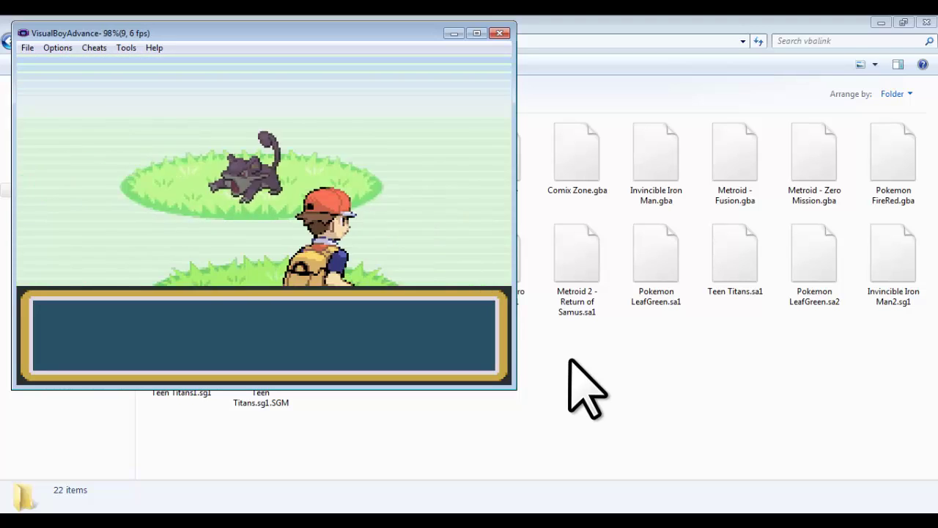
pyautogui.press('z')
pyautogui.press('z')
pyautogui.press('z')
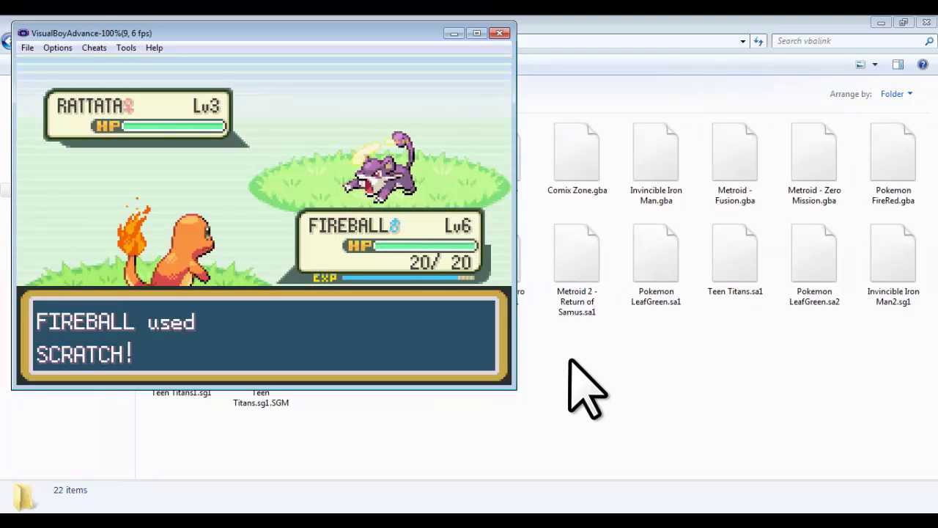
pyautogui.press('z')
pyautogui.press('z')
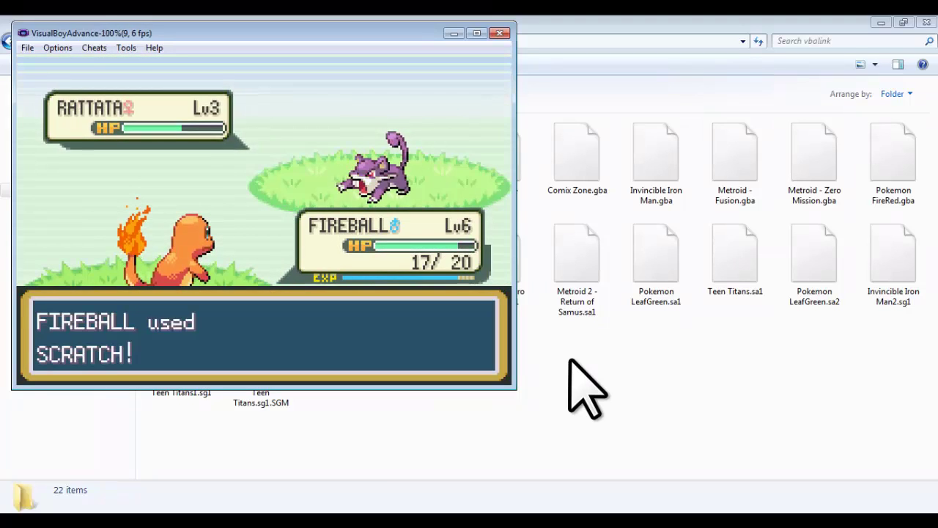
# Take a Poké Ball from the bag and throw it at the weakened Rattata.
pyautogui.press('Right')
pyautogui.press('z')
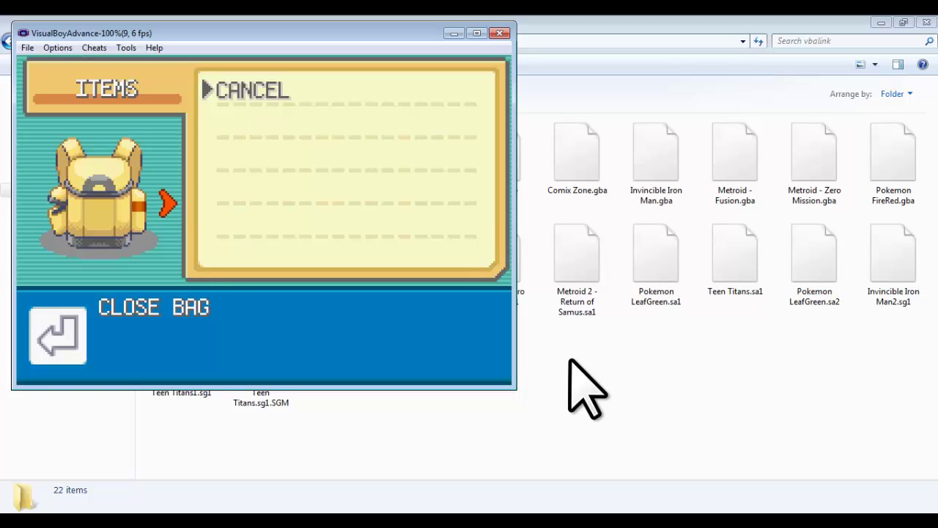
pyautogui.press('Right')
pyautogui.press('z')
pyautogui.press('z')
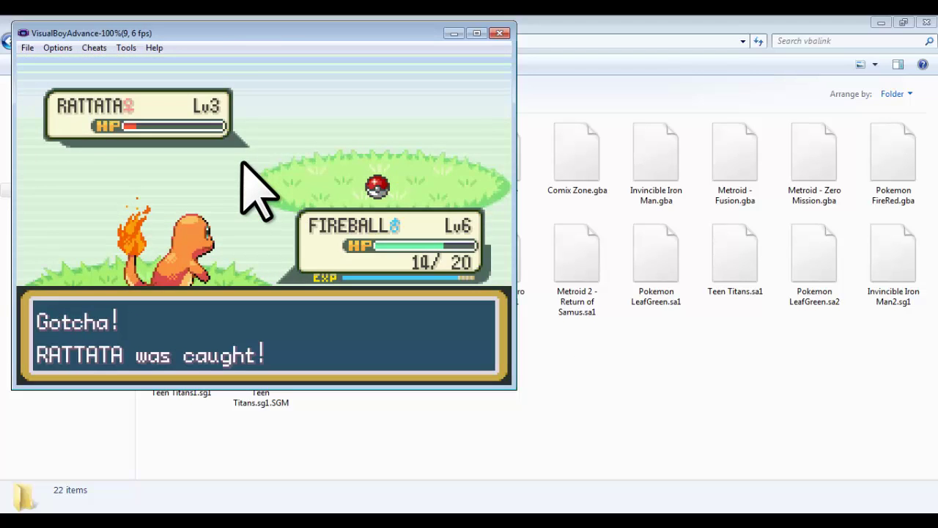
# Page through Rattata's Pokédex entry and decline to give it a nickname.
pyautogui.press('z')
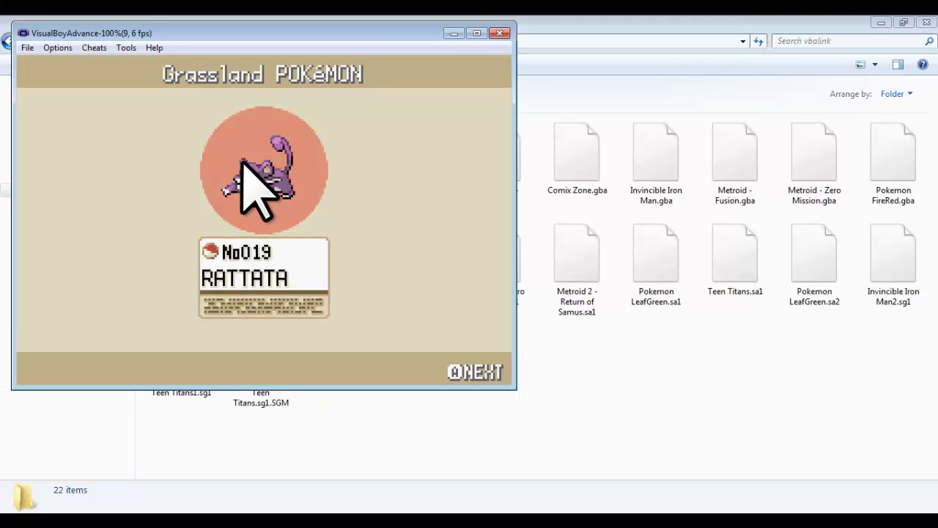
pyautogui.press('z')
pyautogui.press('Down')
pyautogui.press('z')
# Continue north through the grass, defeat the wild Pidgey with FIREBALL, and page through the level-up messages.
pyautogui.press('Up')
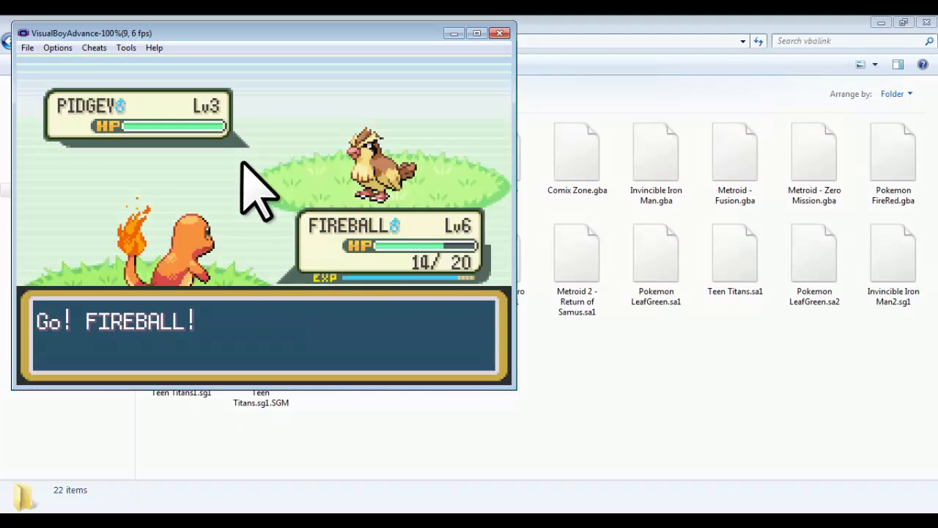
pyautogui.press('z')
pyautogui.press('z')
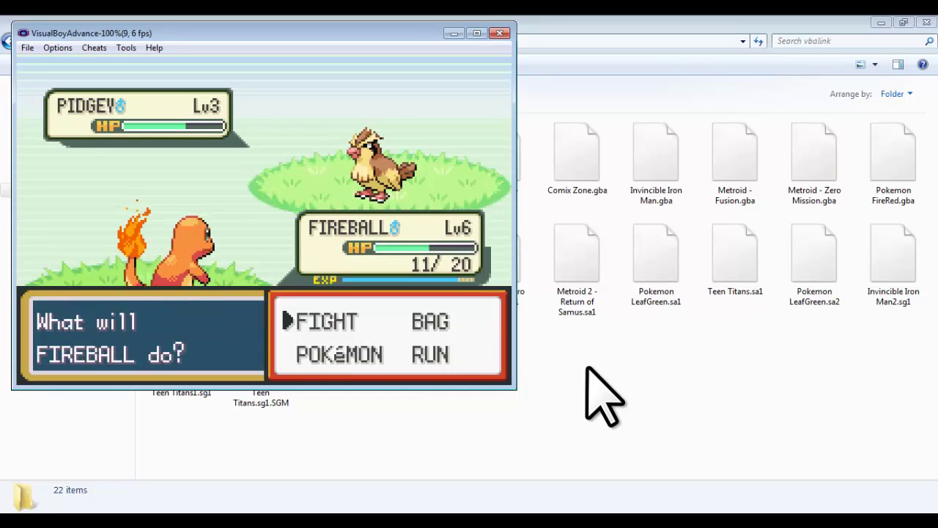
pyautogui.press('z')
pyautogui.press('z')
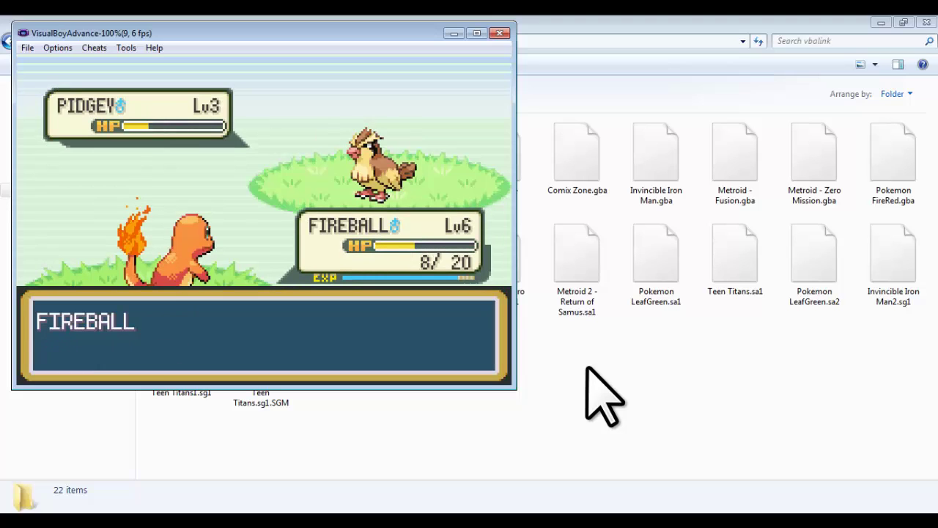
pyautogui.press('z')
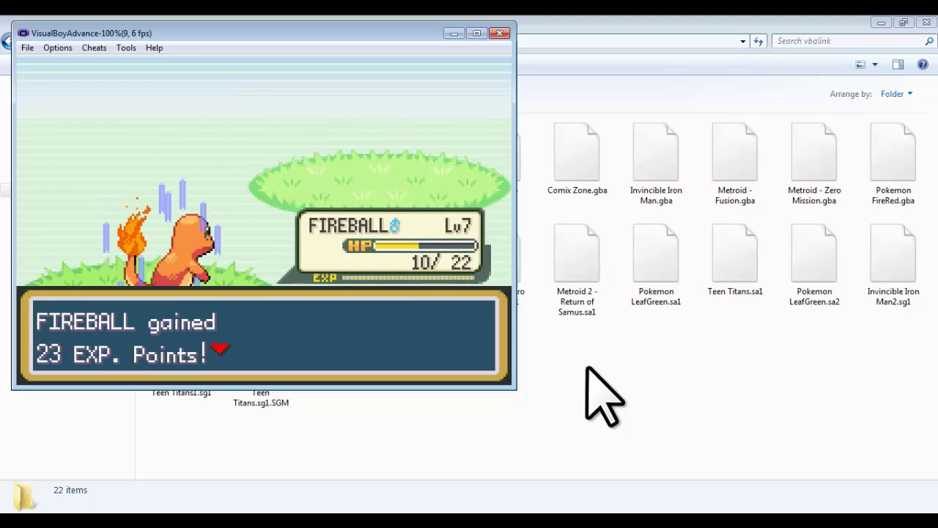
pyautogui.press('z')
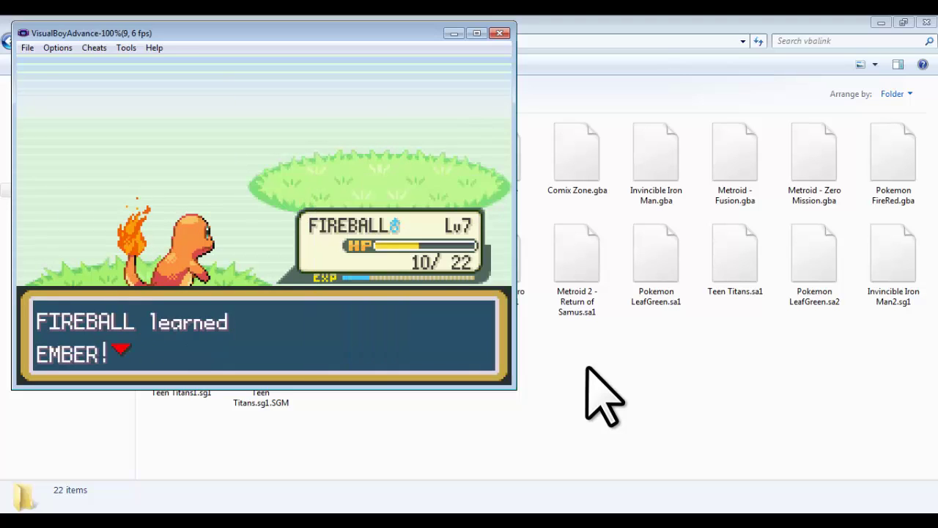
pyautogui.press('z')
# Walk to Viridian City's Pokémon Center and have the nurse heal the party.
pyautogui.press('Up')
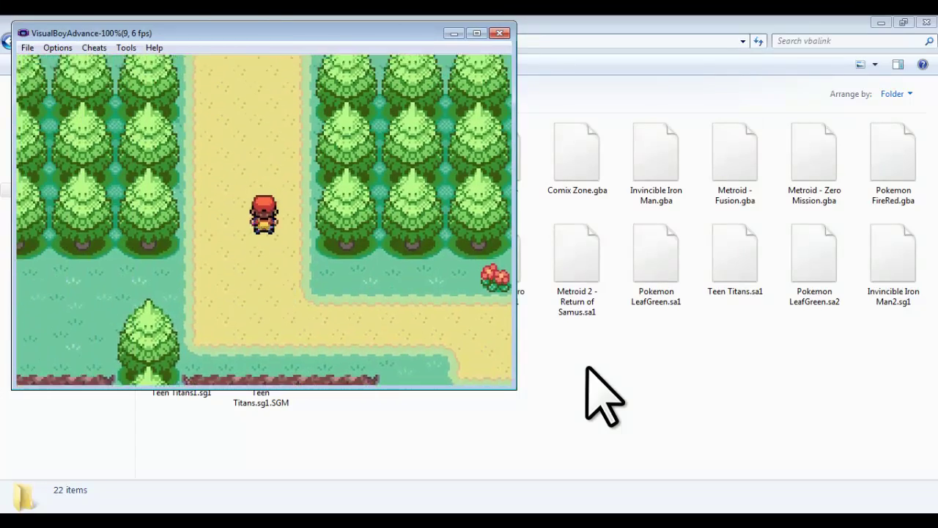
pyautogui.press('Up')
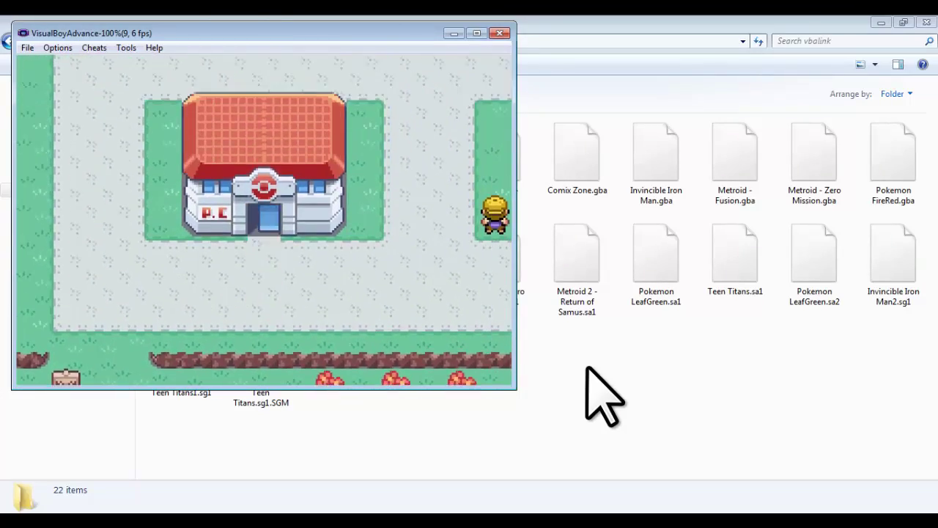
pyautogui.press('Up')
pyautogui.press('z')
pyautogui.press('z')
pyautogui.press('z')
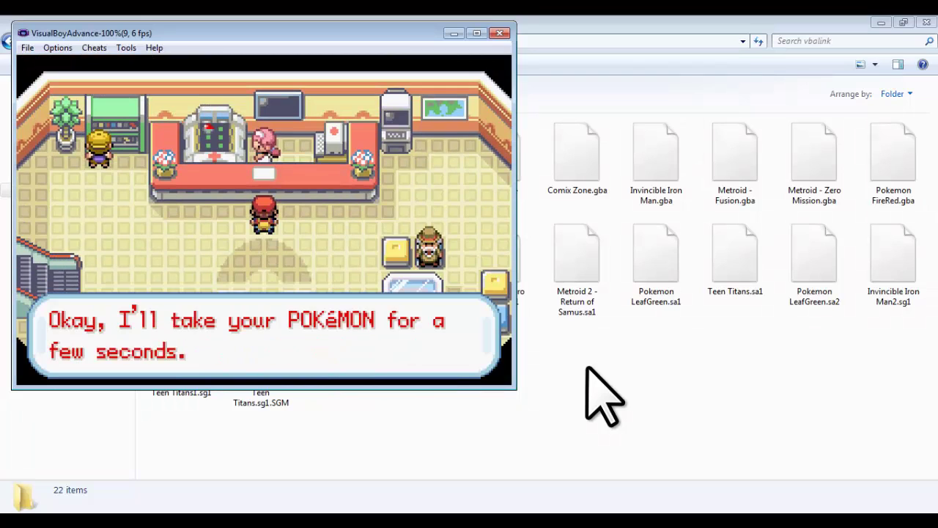
pyautogui.press('z')
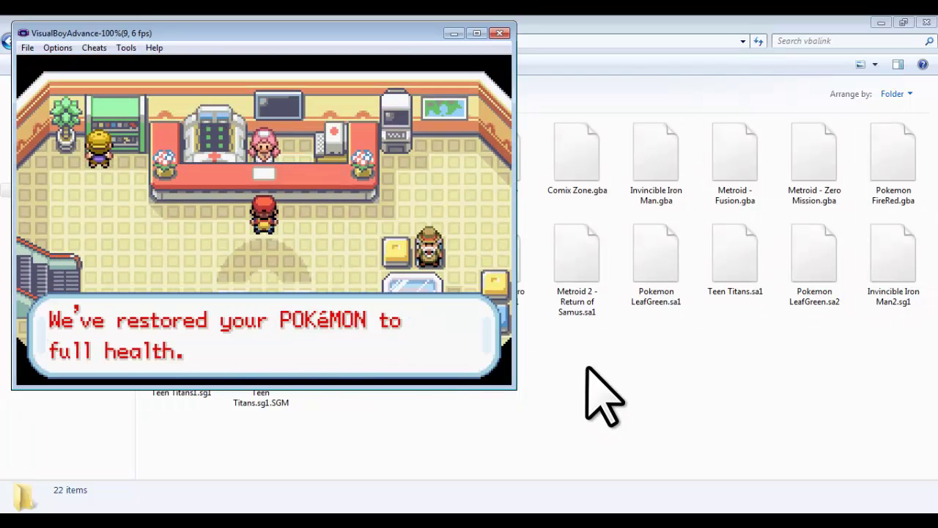
pyautogui.press('z')
# Step away from the healing counter and check the party's Pokémon from the in-game menu.
pyautogui.press('Down')
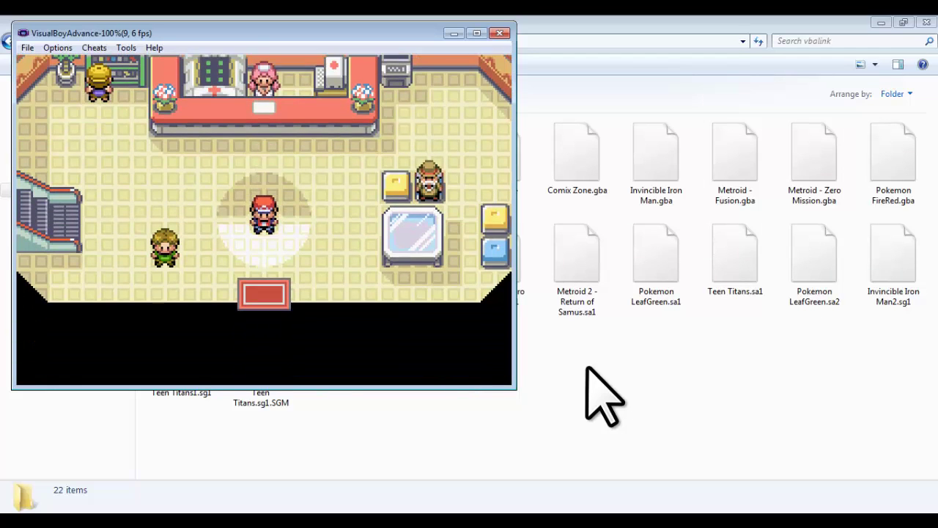
pyautogui.press('Return')
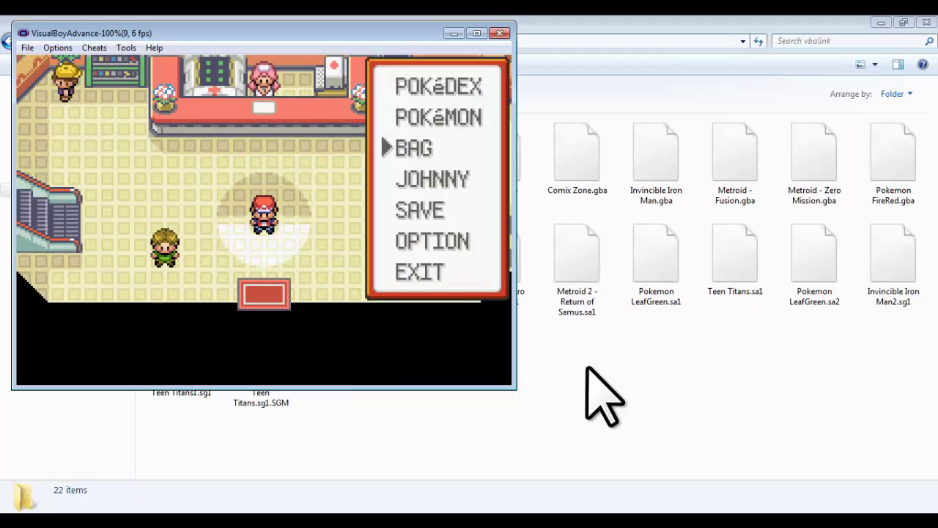
pyautogui.press('z')
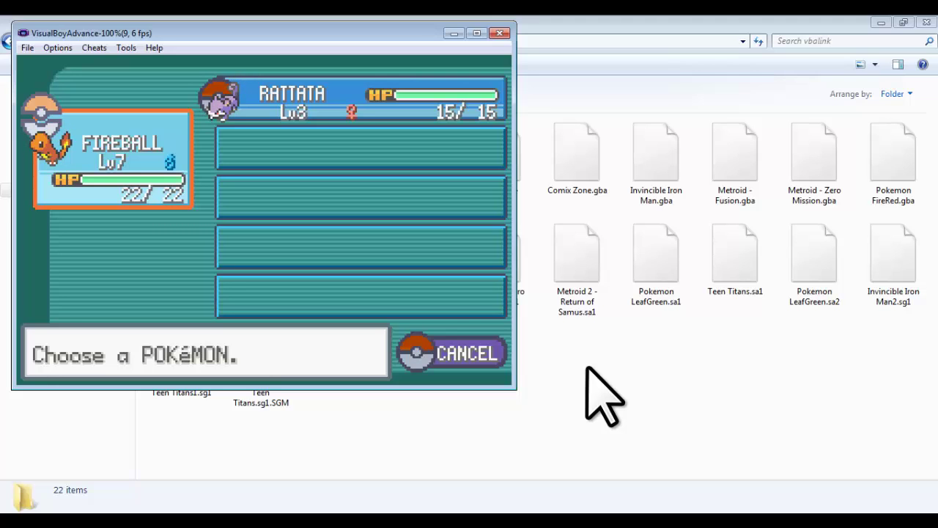
pyautogui.press('x')
pyautogui.press('z')
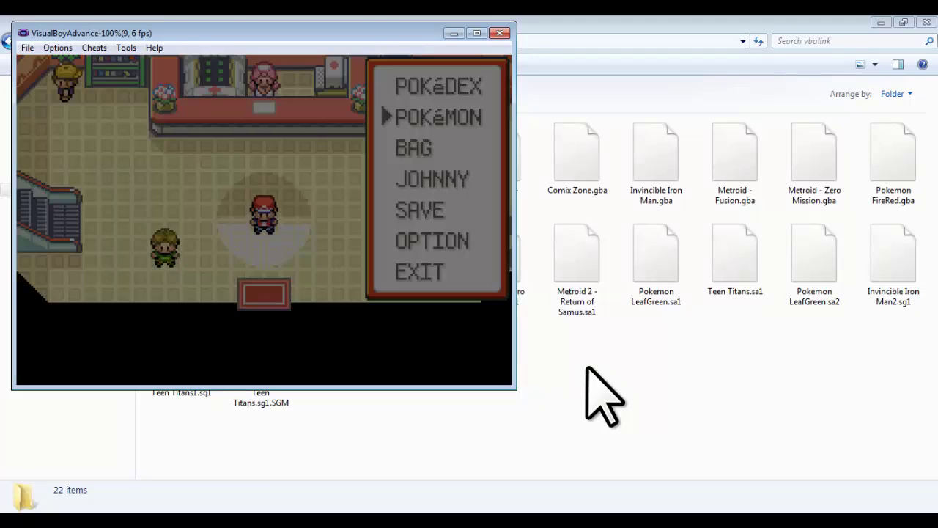
# Check FIREBALL's summary page and return from the party list to the Pokémon Center floor.
pyautogui.press('x')
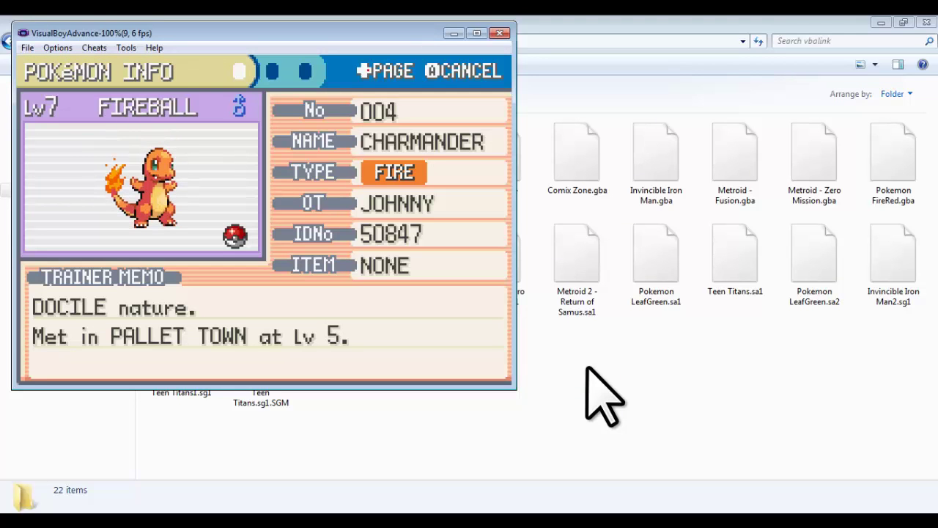
pyautogui.press('x')
pyautogui.press('x')
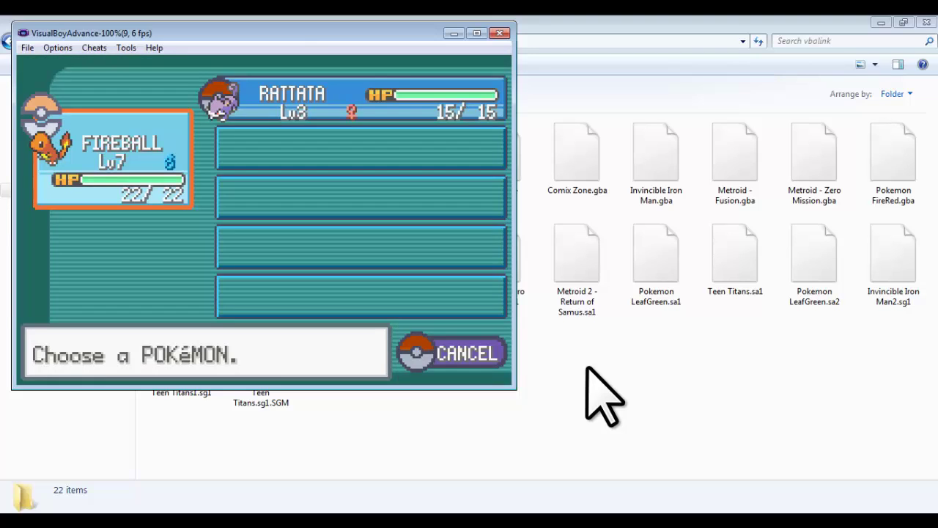
pyautogui.press('x')
pyautogui.press('x')
# Walk west across the Pokémon Center and take the escalator to the upper floor.
pyautogui.press('Left')
pyautogui.press('Left')
pyautogui.press('Left')
pyautogui.press('Left')
pyautogui.press('Left')
pyautogui.press('Left')
pyautogui.press('Left')
pyautogui.press('Left')
pyautogui.press('Left')
pyautogui.press('Left')
pyautogui.press('Left')
pyautogui.press('Left')
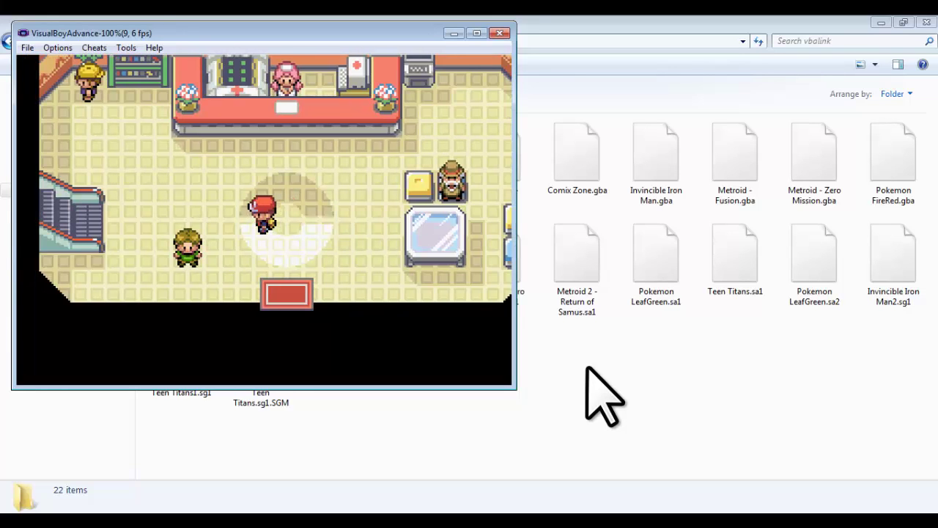
pyautogui.press('Left')
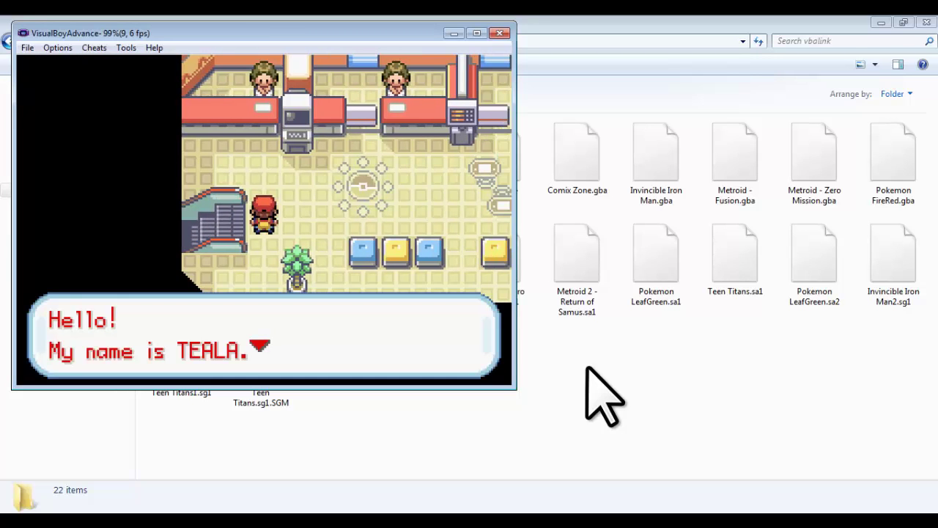
# Page through the upstairs attendant's greeting and let her lead the way to the counter.
pyautogui.press('z')
pyautogui.press('z')
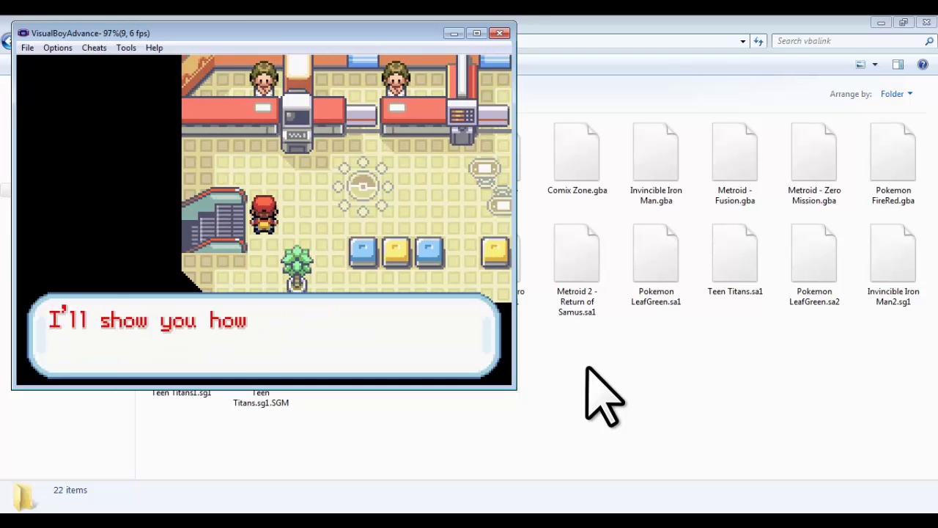
pyautogui.press('z')
pyautogui.press('z')
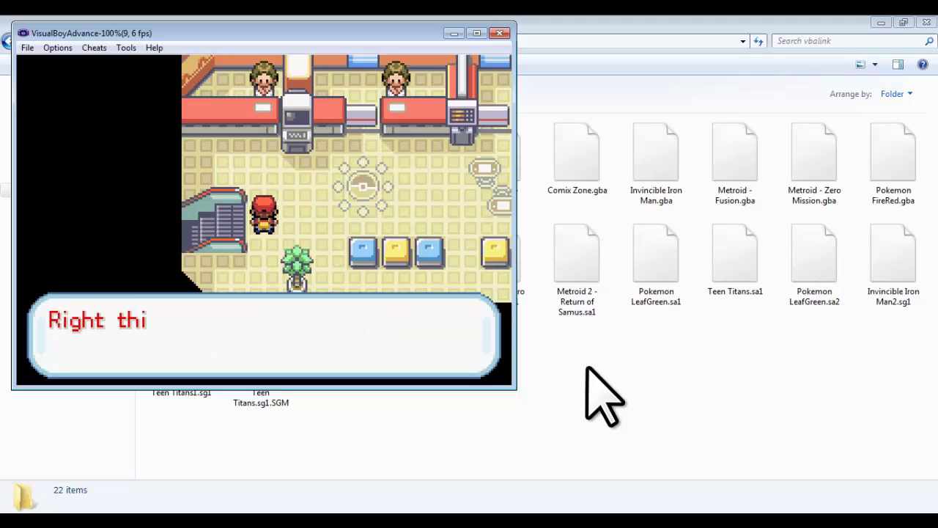
pyautogui.press('z')
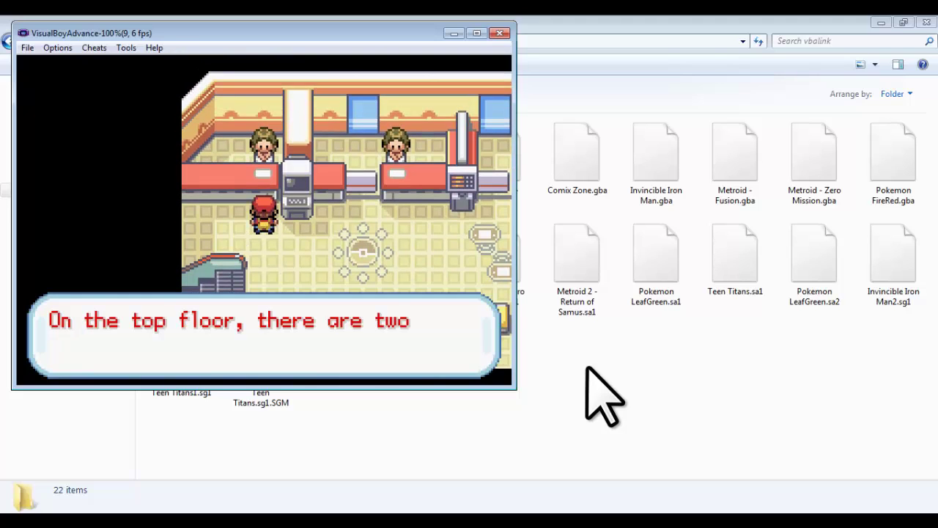
# Page through the attendant's explanation of wireless linking, trading and the DIRECT CORNER.
pyautogui.press('z')
pyautogui.press('z')
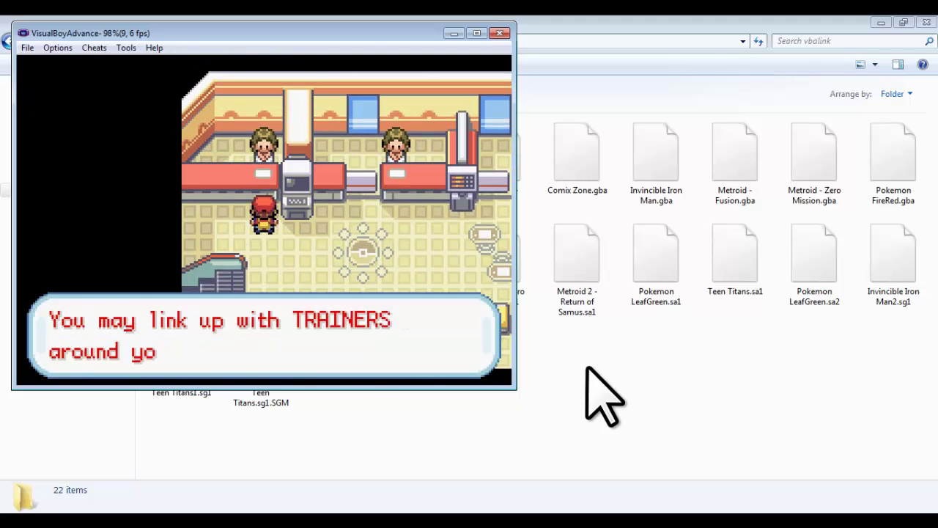
pyautogui.press('z')
pyautogui.press('z')
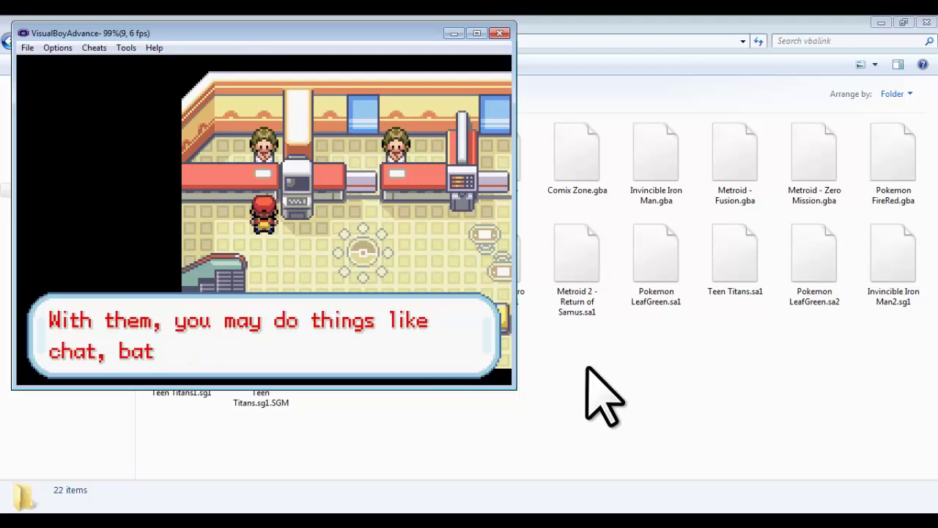
pyautogui.press('z')
pyautogui.press('z')
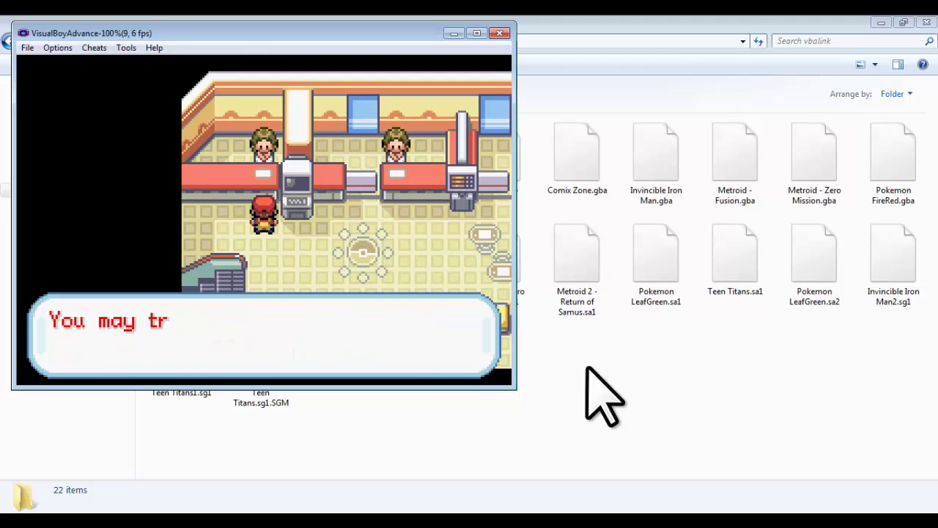
pyautogui.press('z')
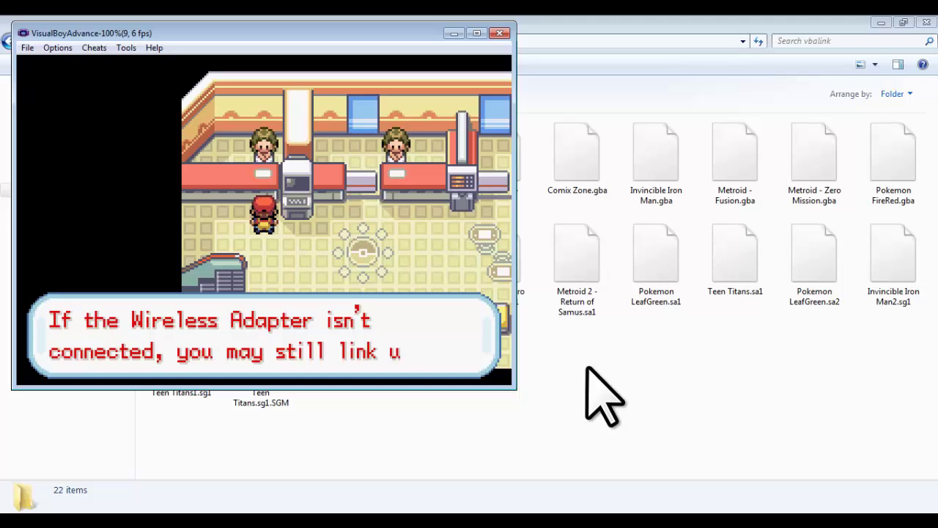
pyautogui.press('z')
pyautogui.press('z')
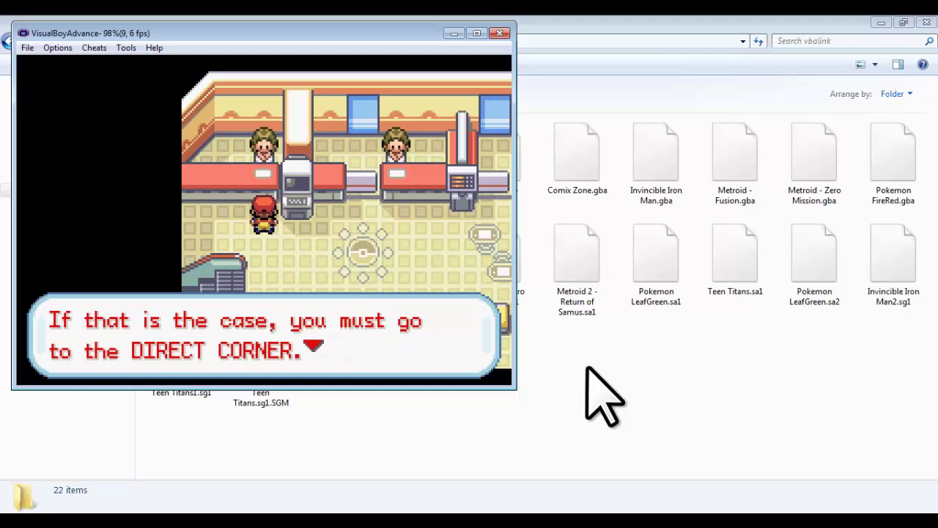
pyautogui.press('z')
pyautogui.press('z')
# Continue past the attendant's personal greeting, decline her closing question, and finish the conversation.
pyautogui.press('z')
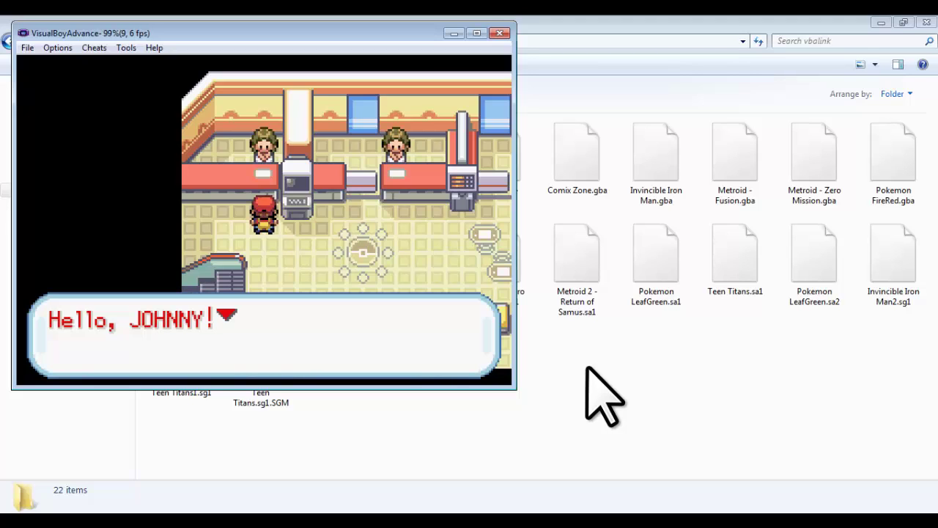
pyautogui.press('z')
pyautogui.press('z')
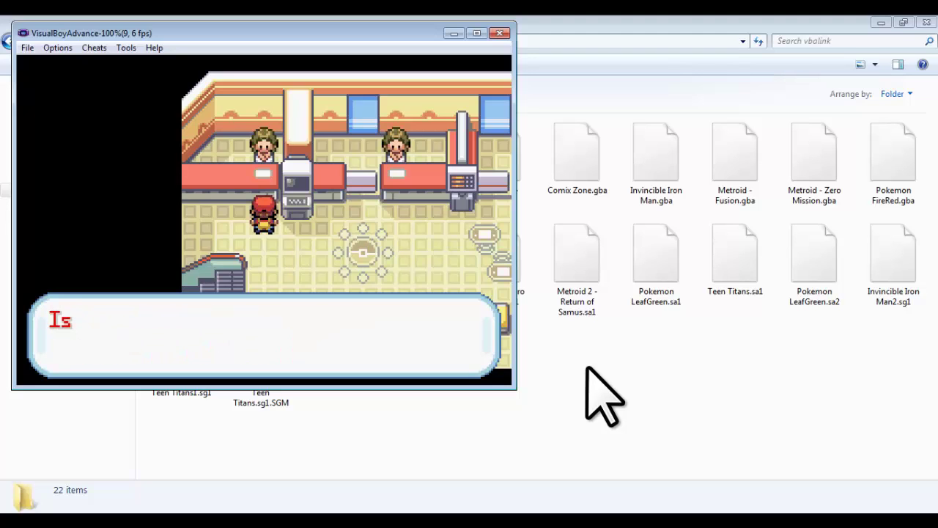
pyautogui.press('x')
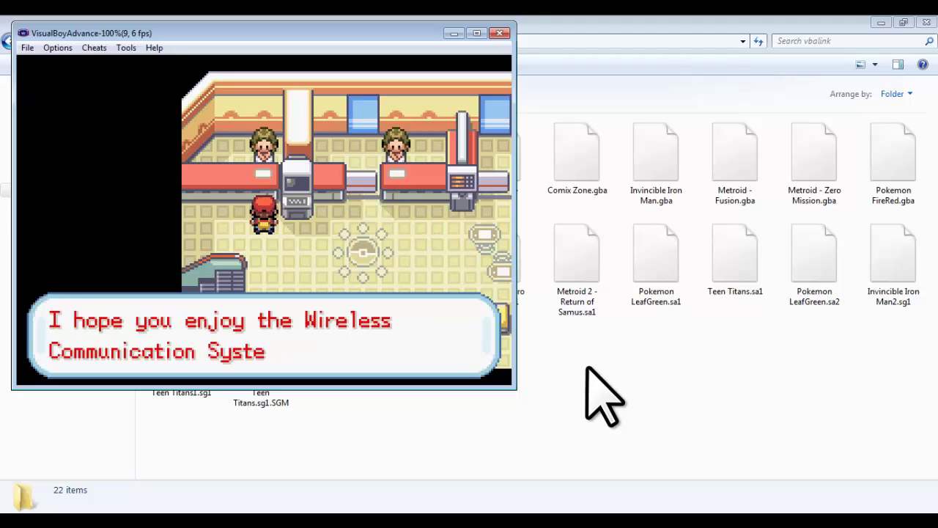
pyautogui.press('z')
# Walk east to the last attendant's counter on the upper floor and save the game.
pyautogui.press('Right')
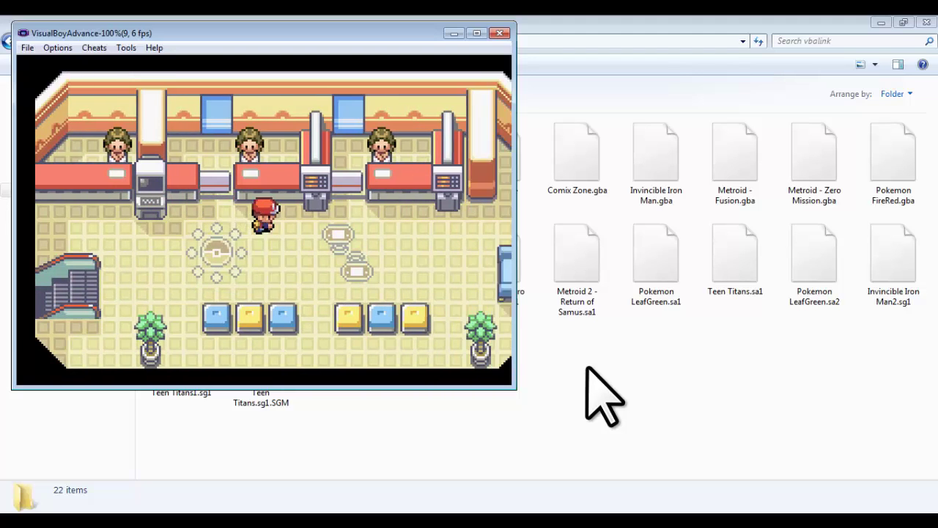
pyautogui.press('Right')
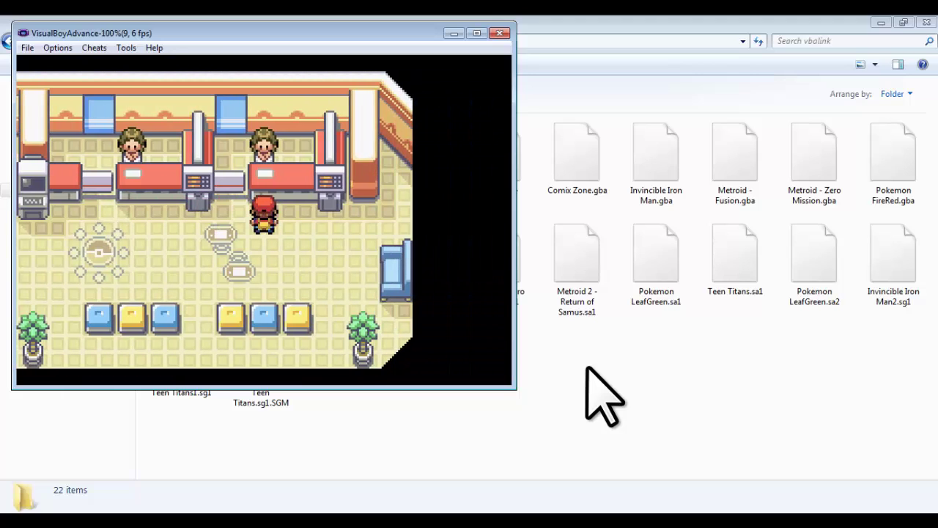
pyautogui.press('Return')
pyautogui.press('z')
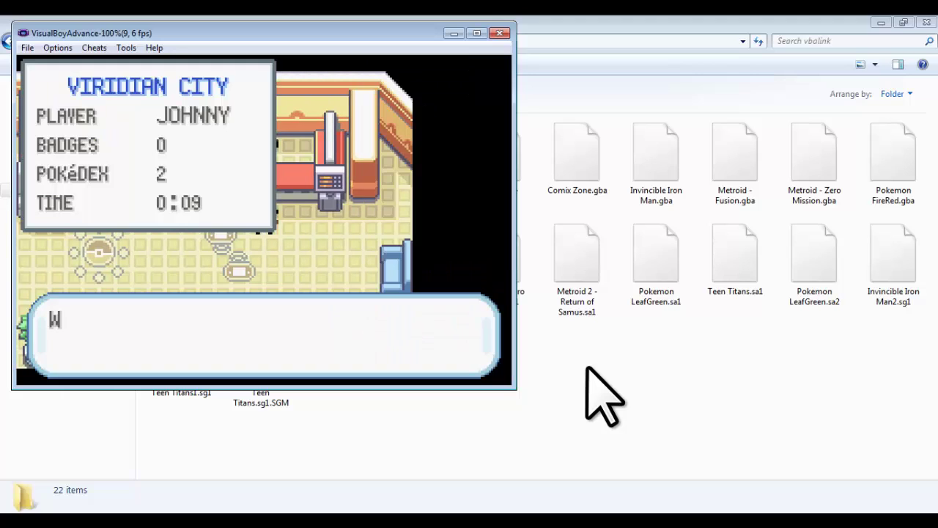
pyautogui.press('z')
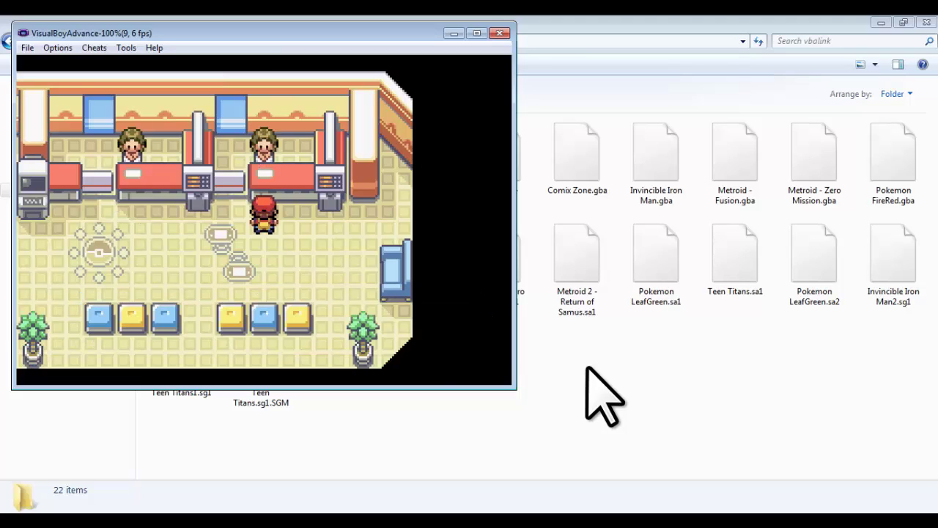
# Close the emulator and refresh the vbalink folder.
pyautogui.click(499, 33)
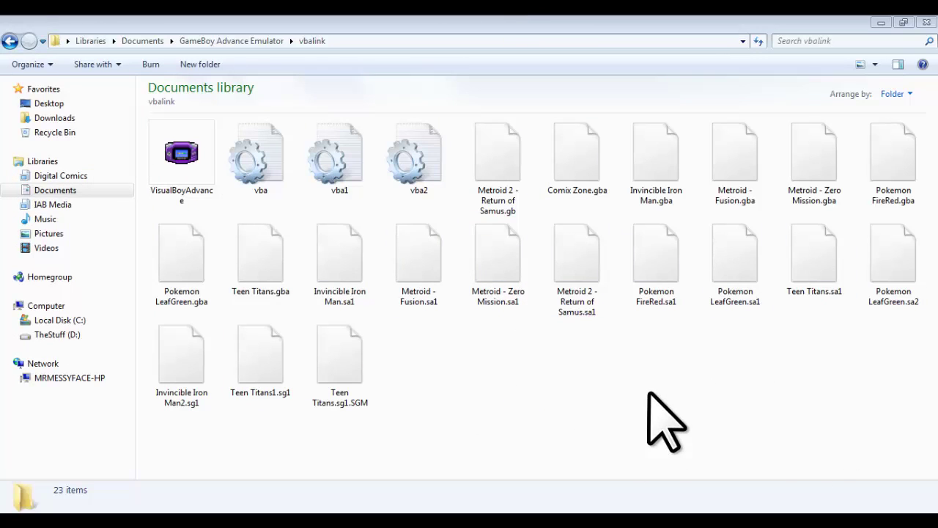
pyautogui.rightClick(482, 344)
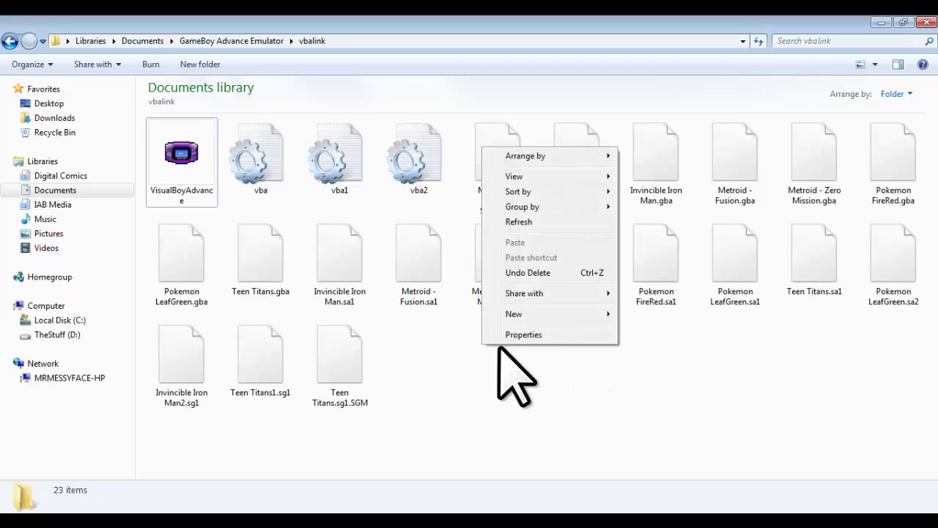
pyautogui.click(522, 222)
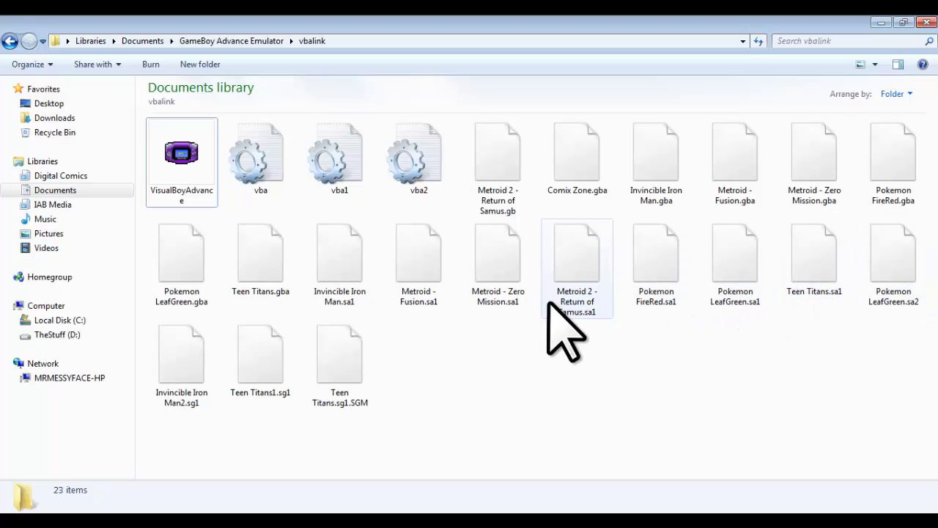
# Launch two VisualBoyAdvance instances from the vbalink folder, narrow their windows, and arrange them side by side.
pyautogui.doubleClick(176, 154)
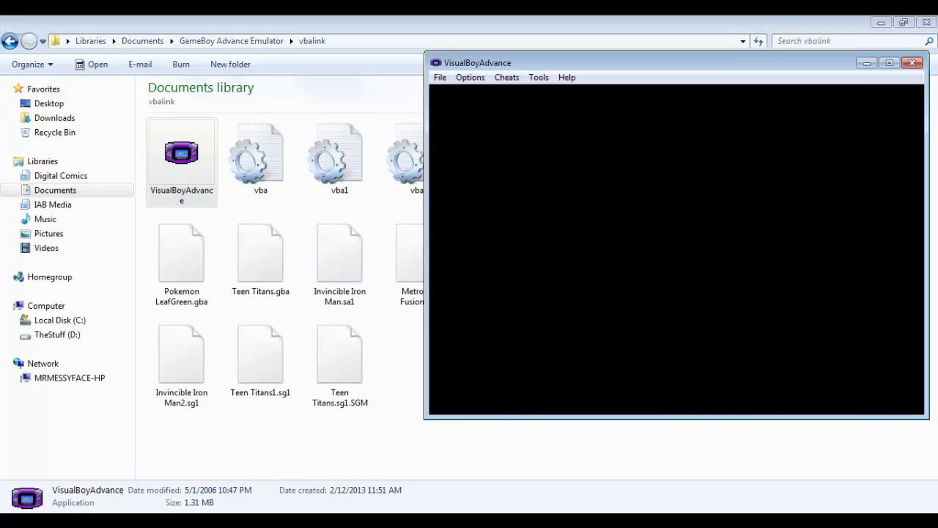
pyautogui.click(247, 475)
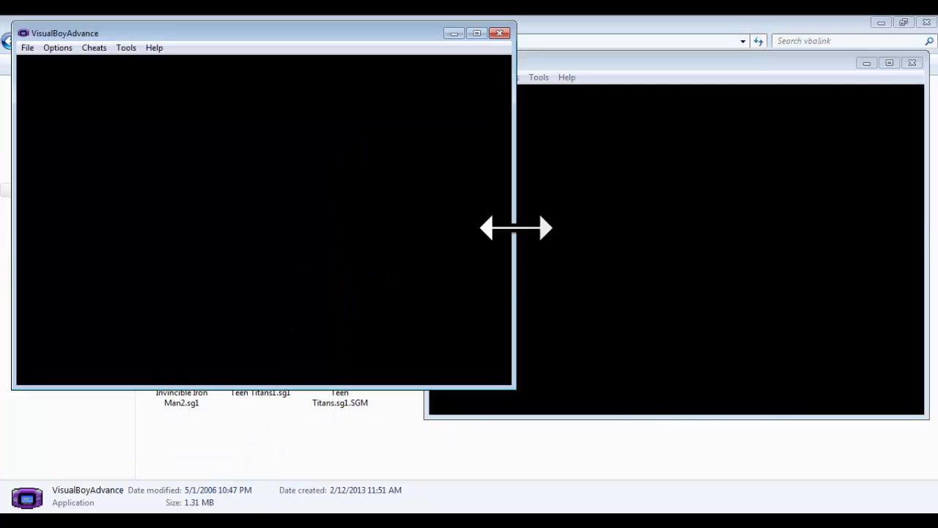
pyautogui.moveTo(514, 227)
pyautogui.mouseDown()
pyautogui.moveTo(419, 228)
pyautogui.moveTo(524, 226)
pyautogui.mouseUp()
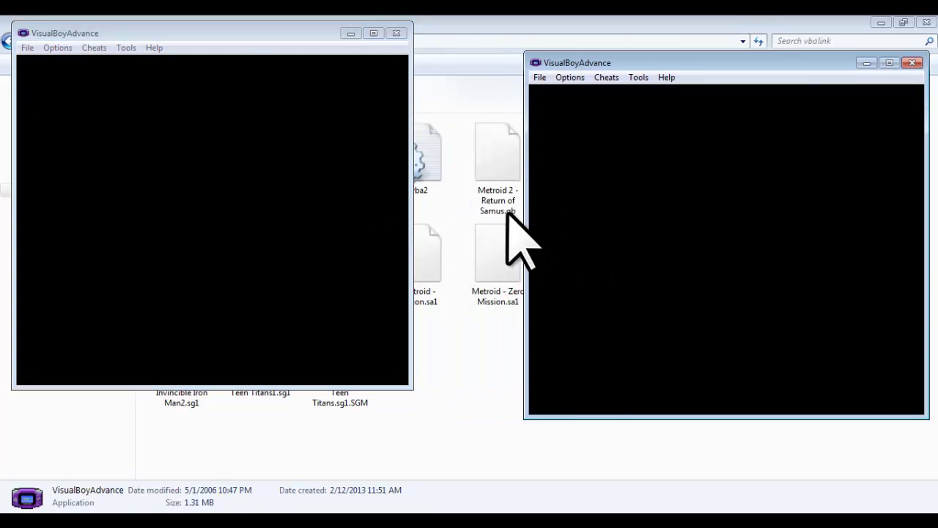
pyautogui.moveTo(220, 38); pyautogui.dragTo(191, 58)
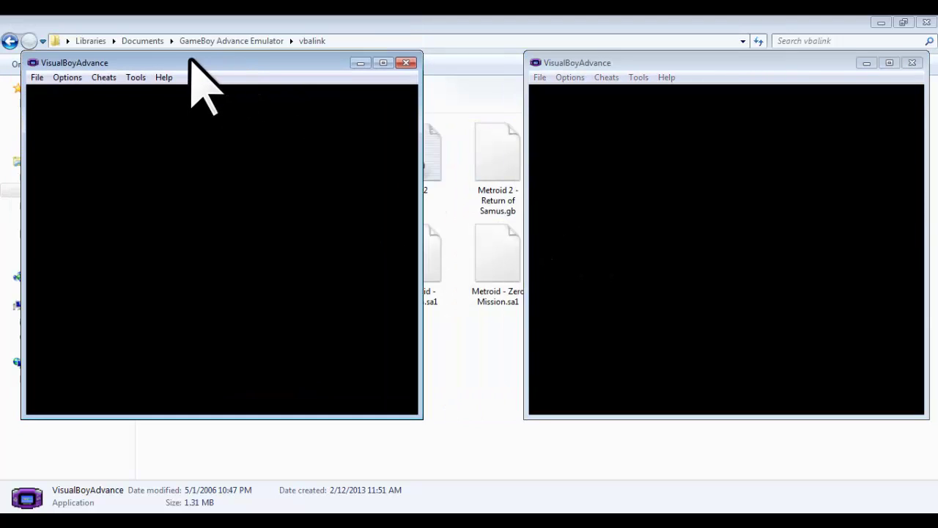
# Check the Default Joypad choice in the left-hand emulator instance.
pyautogui.click(67, 78)
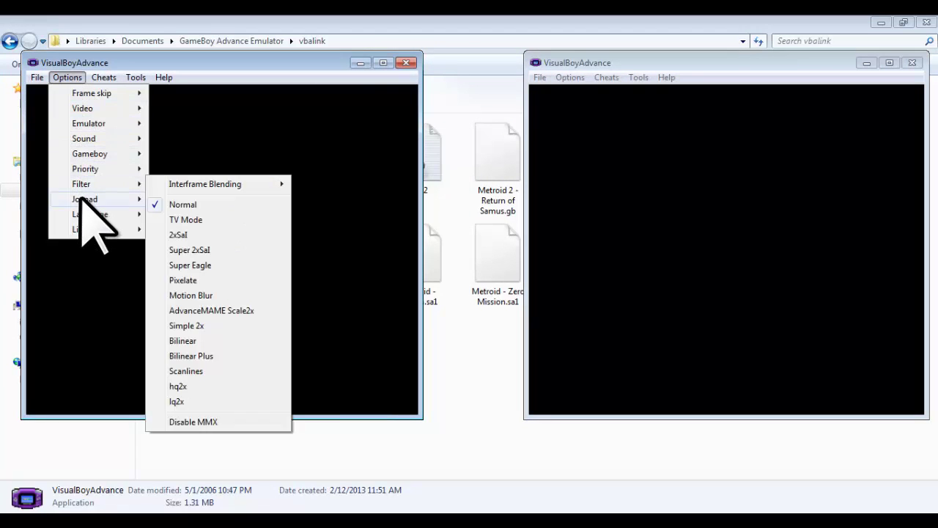
pyautogui.moveTo(83, 198)
pyautogui.moveTo(245, 209)
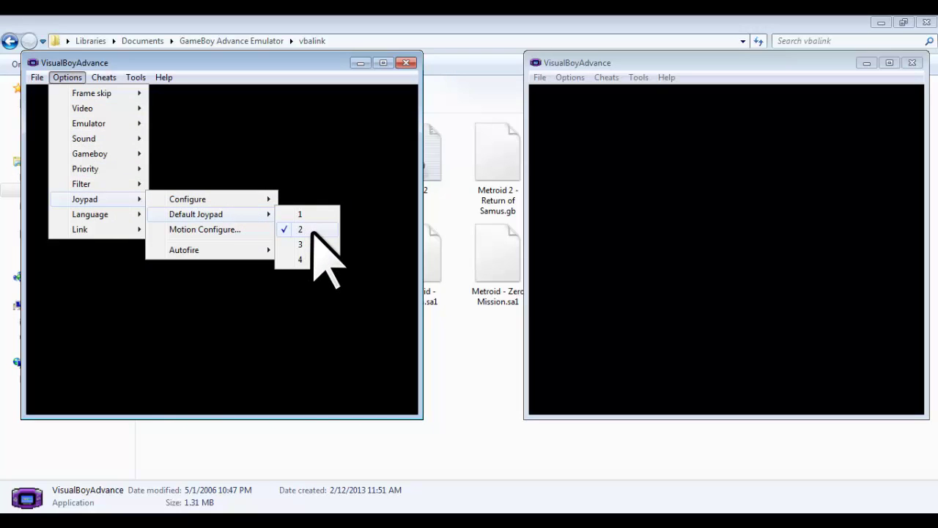
pyautogui.click(624, 63)
# Reposition the right-hand emulator window and set its default joypad to 1.
pyautogui.moveTo(623, 63); pyautogui.dragTo(582, 44)
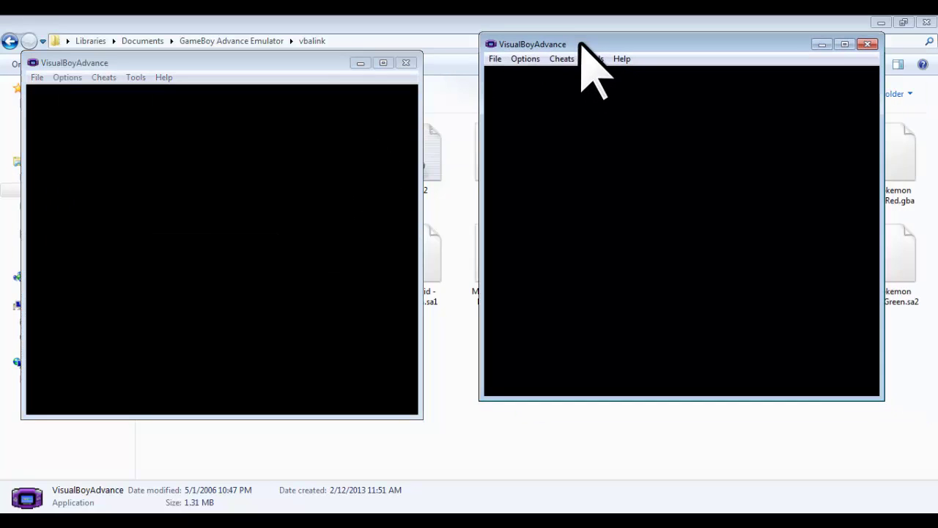
pyautogui.click(530, 59)
pyautogui.moveTo(549, 182)
pyautogui.moveTo(641, 184)
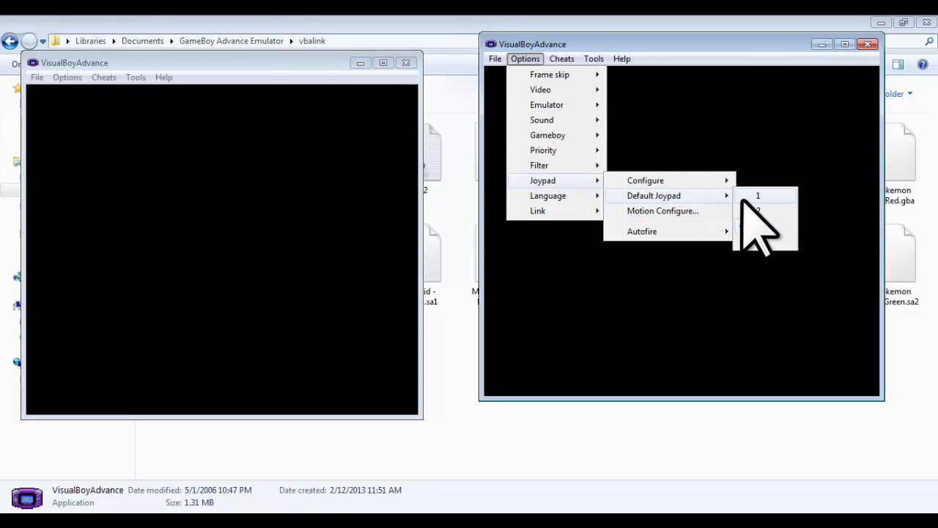
pyautogui.click(740, 198)
# Configure joypad 1 in the right-hand emulator, assigning Capture to F12 and GS to C.
pyautogui.click(525, 59)
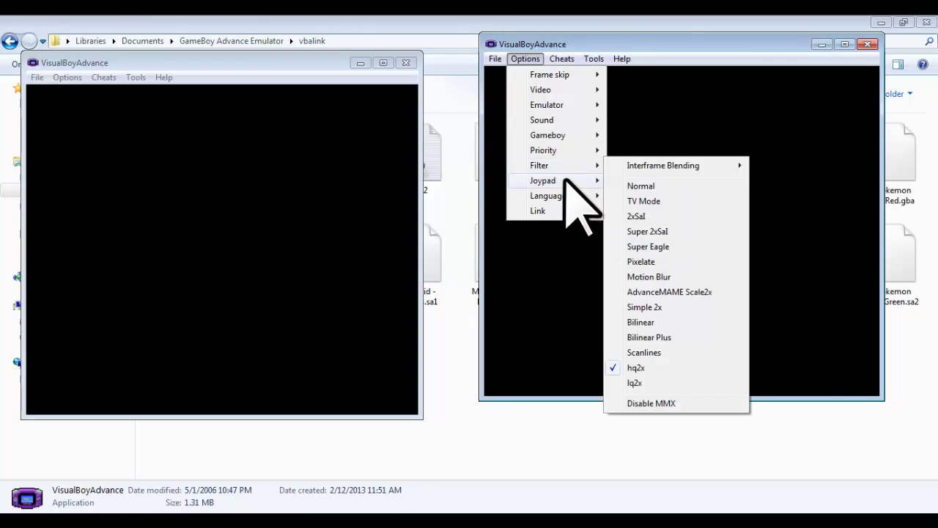
pyautogui.moveTo(564, 180)
pyautogui.moveTo(644, 181)
pyautogui.click(741, 182)
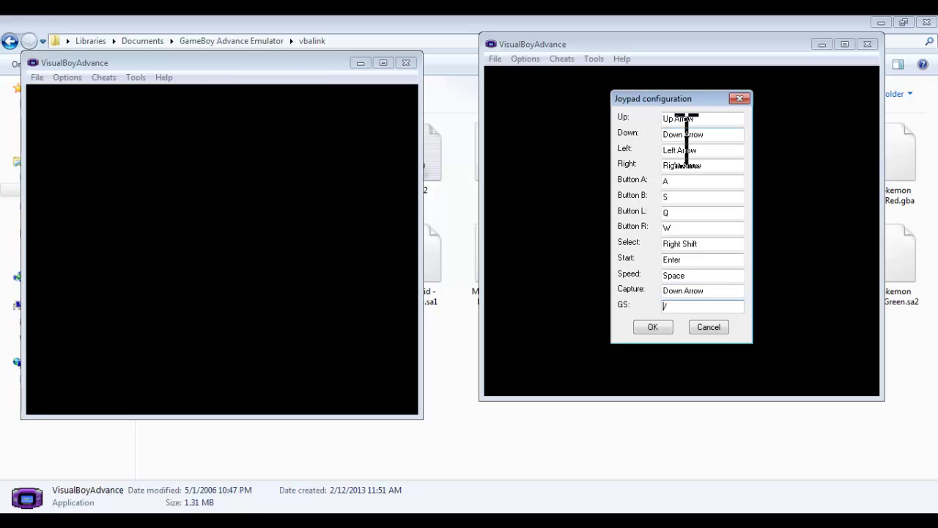
pyautogui.click(669, 290)
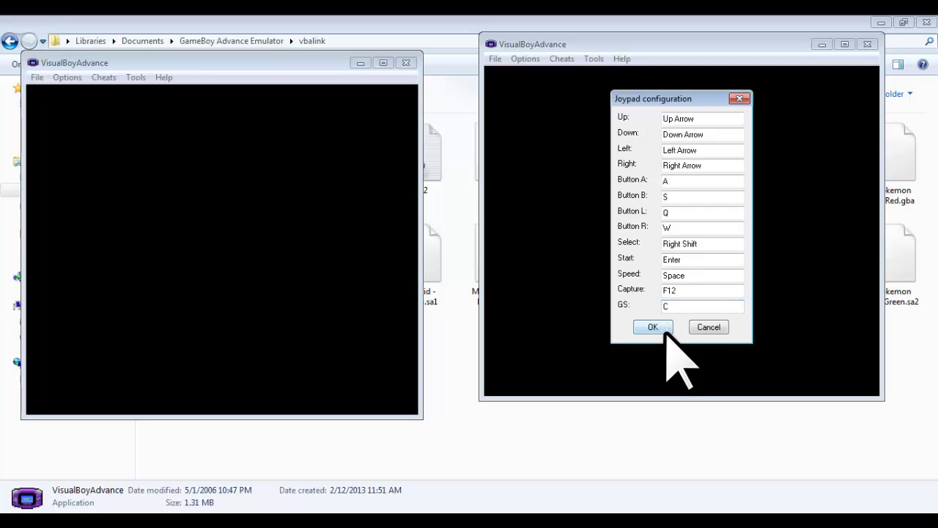
pyautogui.click(665, 329)
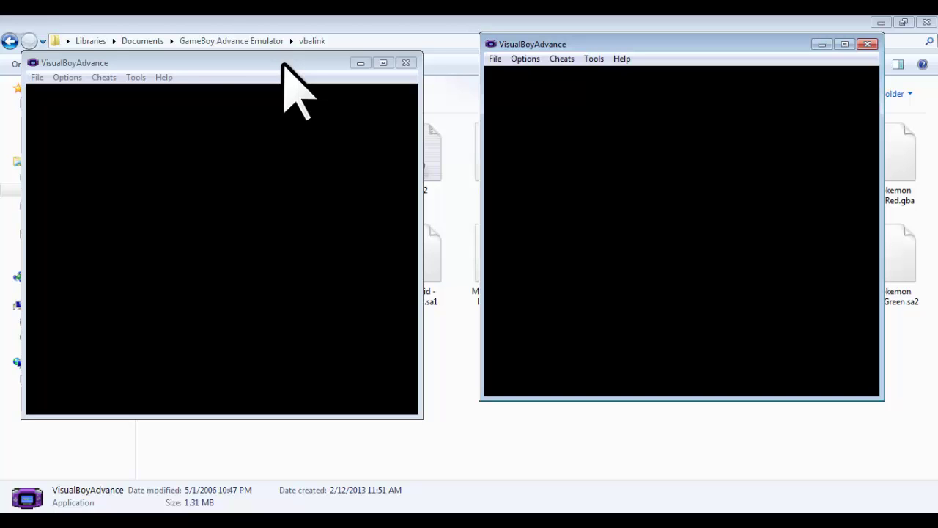
# Start a TCP/IP link server in the left-hand emulator's link options.
pyautogui.click(54, 78)
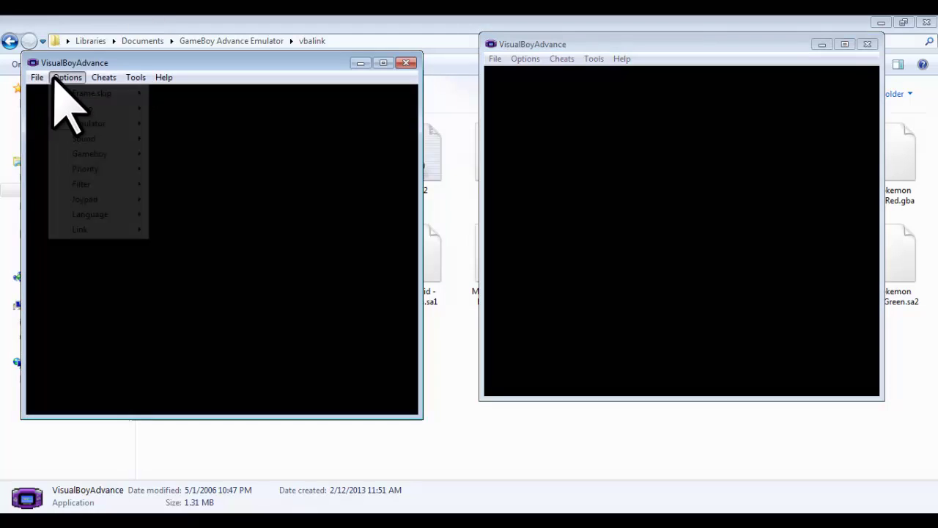
pyautogui.moveTo(143, 229)
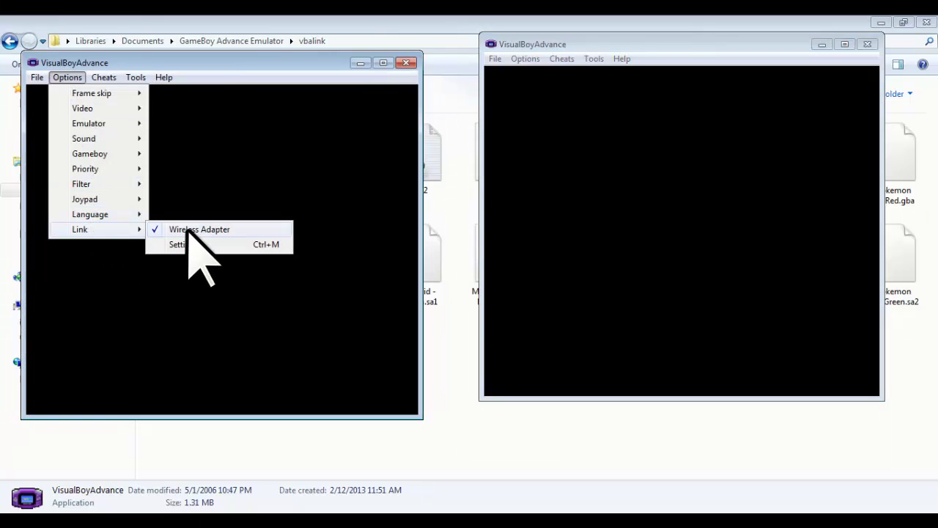
pyautogui.click(197, 245)
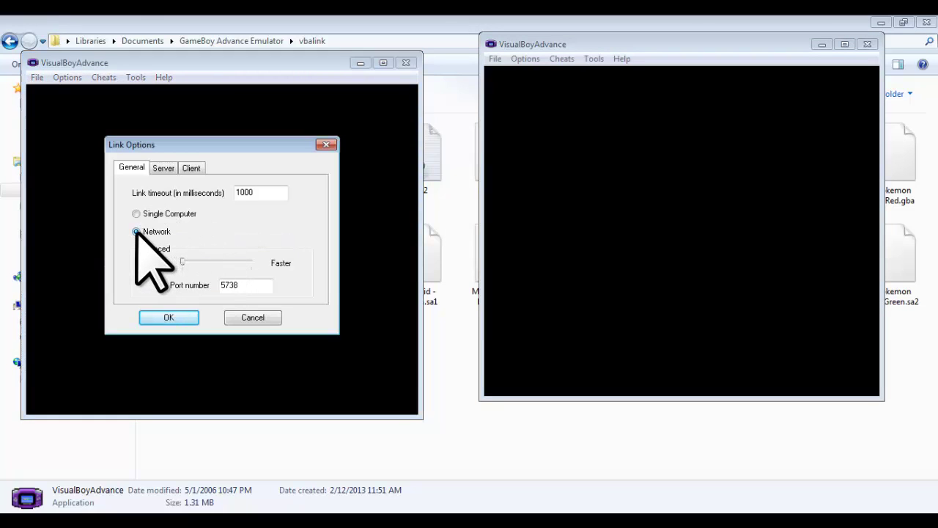
pyautogui.click(187, 168)
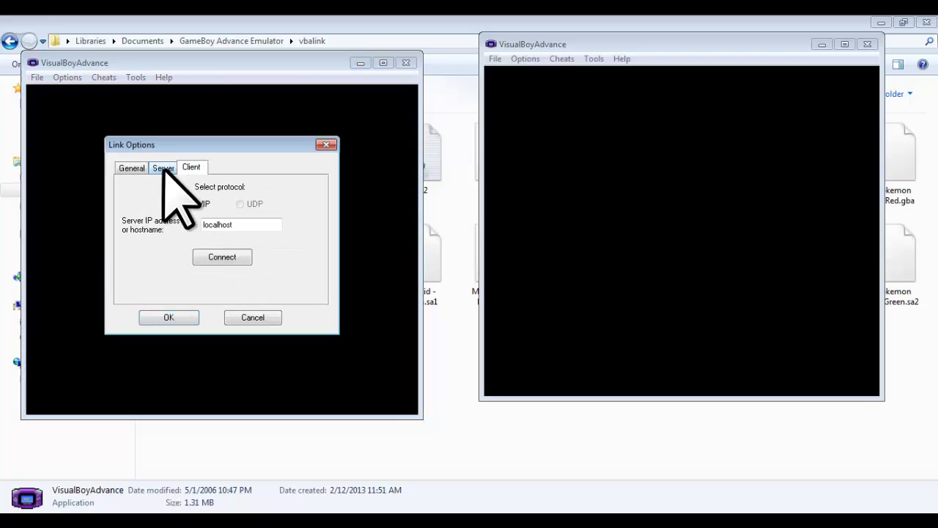
pyautogui.click(164, 167)
pyautogui.click(220, 254)
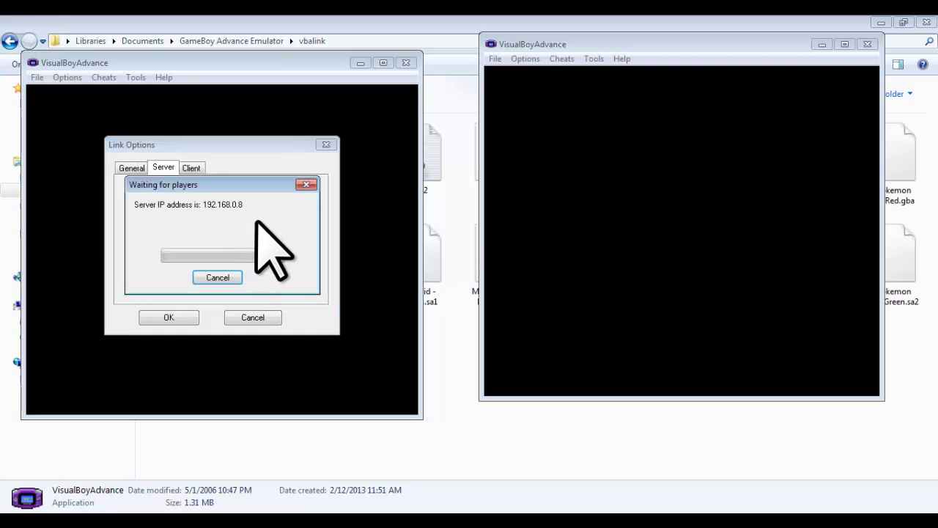
# Connect the right-hand emulator as a TCP/IP link client to the server at localhost.
pyautogui.click(525, 59)
pyautogui.moveTo(549, 212)
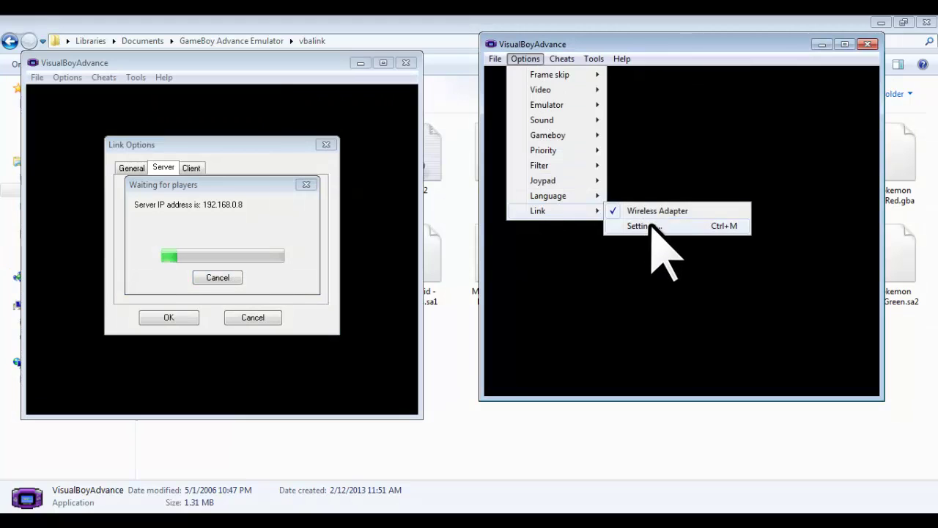
pyautogui.click(645, 226)
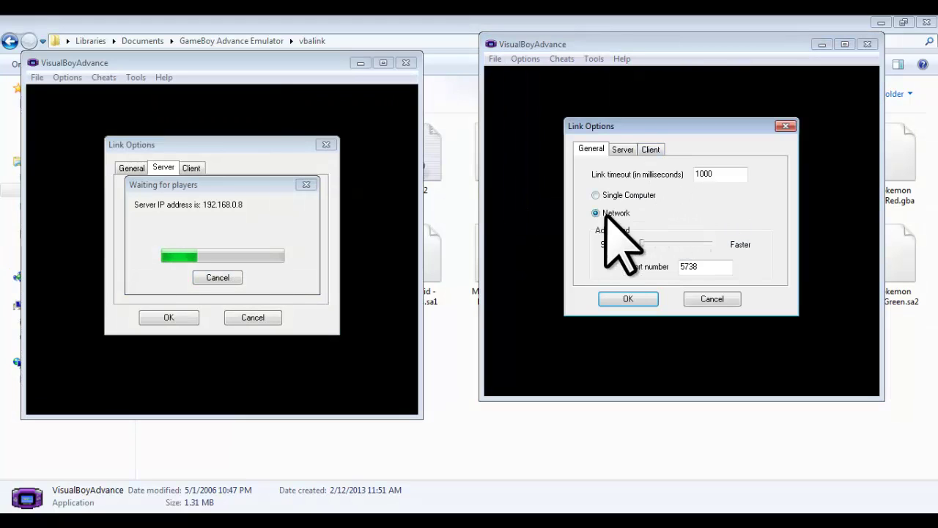
pyautogui.click(650, 149)
pyautogui.click(673, 236)
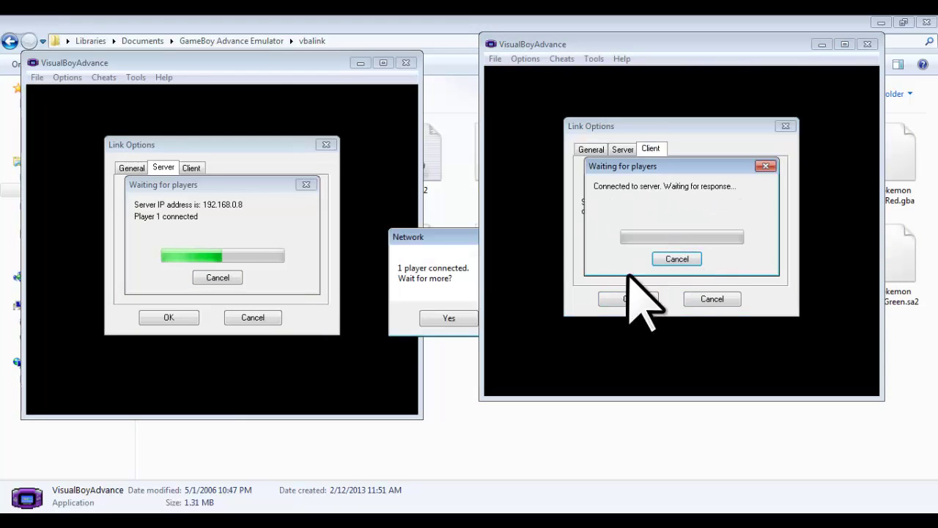
# Decline waiting for more players, acknowledge the link connection, and accept the link options in both emulators.
pyautogui.click(458, 262)
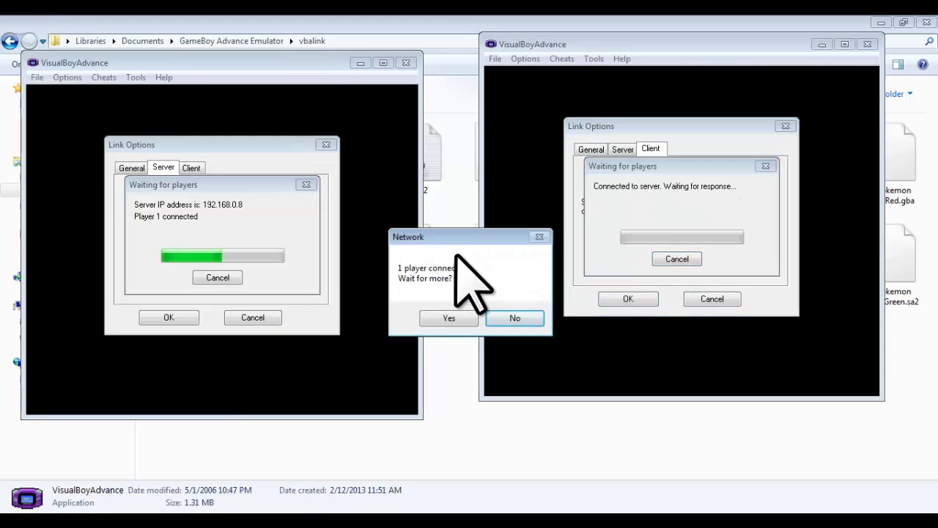
pyautogui.click(513, 318)
pyautogui.click(504, 313)
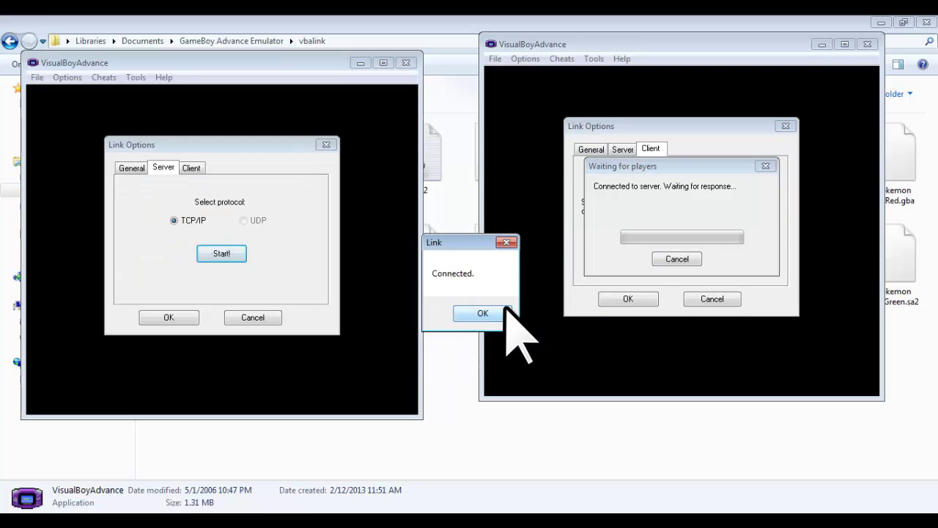
pyautogui.click(506, 311)
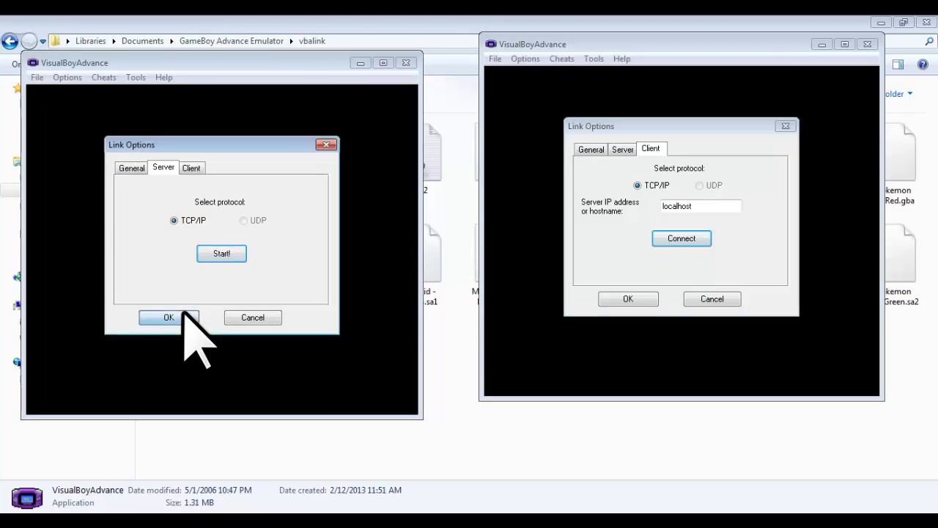
pyautogui.click(183, 315)
pyautogui.click(649, 300)
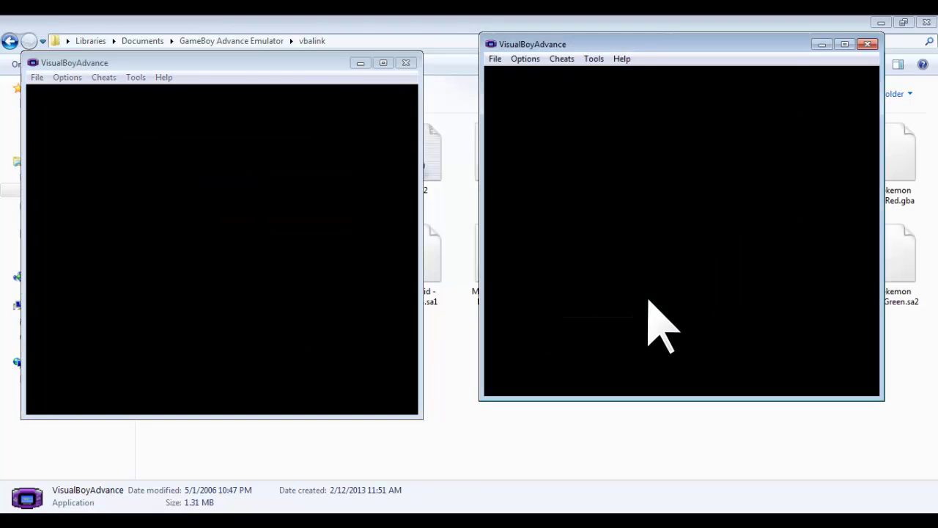
# Load the Pokemon LeafGreen ROM in the left-hand emulator and narrow its window to clear the other instance.
pyautogui.click(57, 79)
pyautogui.moveTo(84, 199)
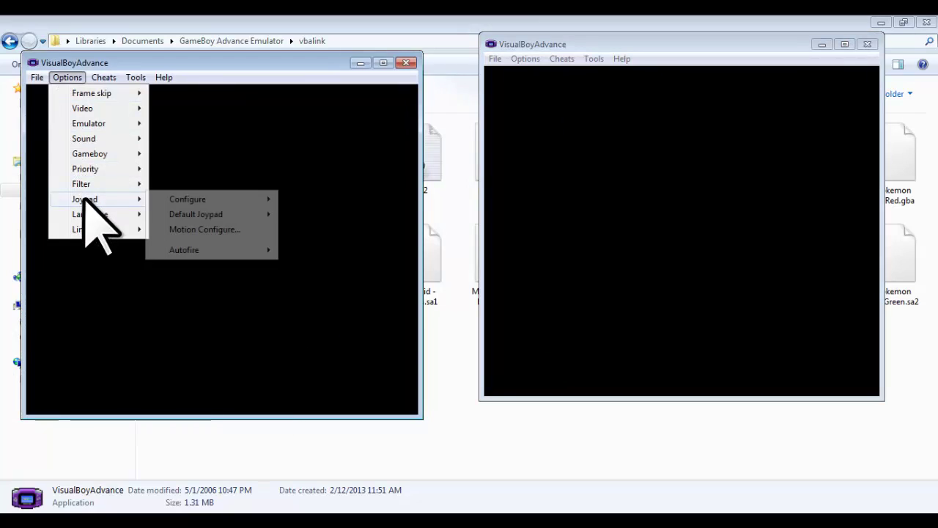
pyautogui.moveTo(83, 109)
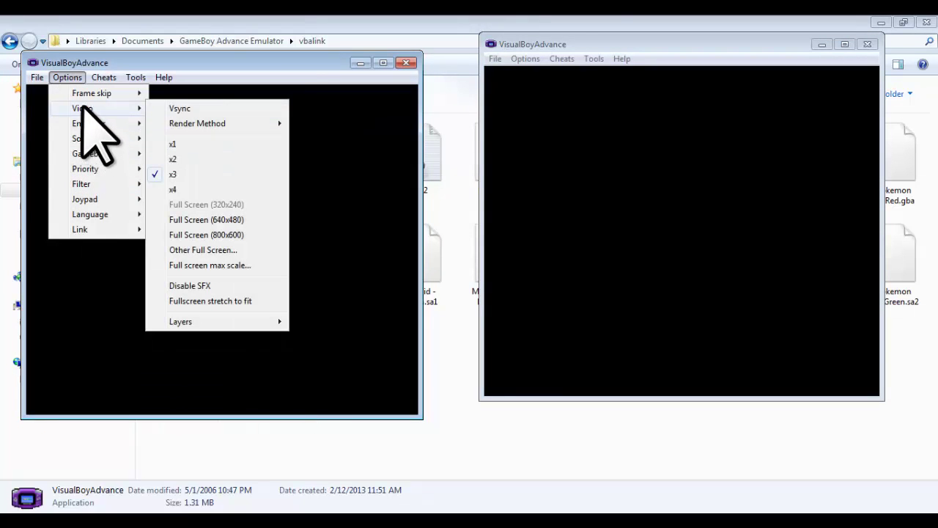
pyautogui.click(45, 94)
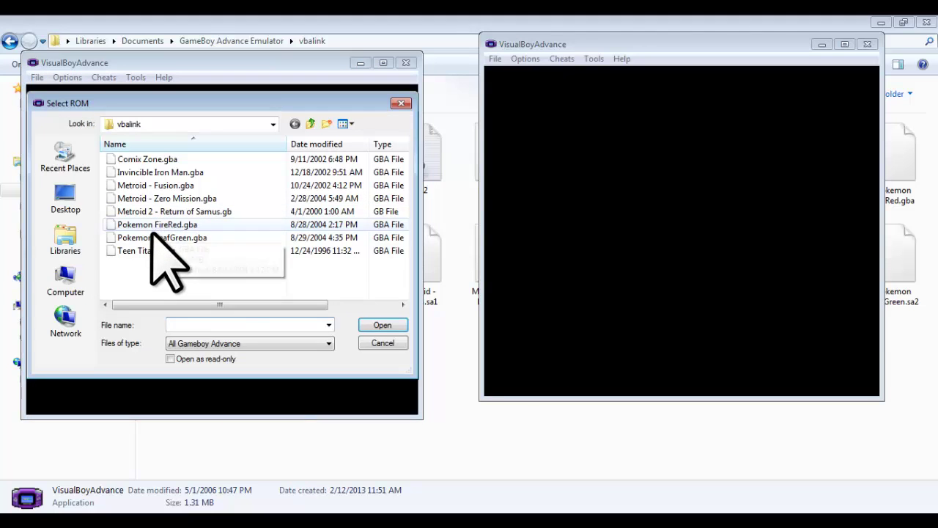
pyautogui.doubleClick(151, 229)
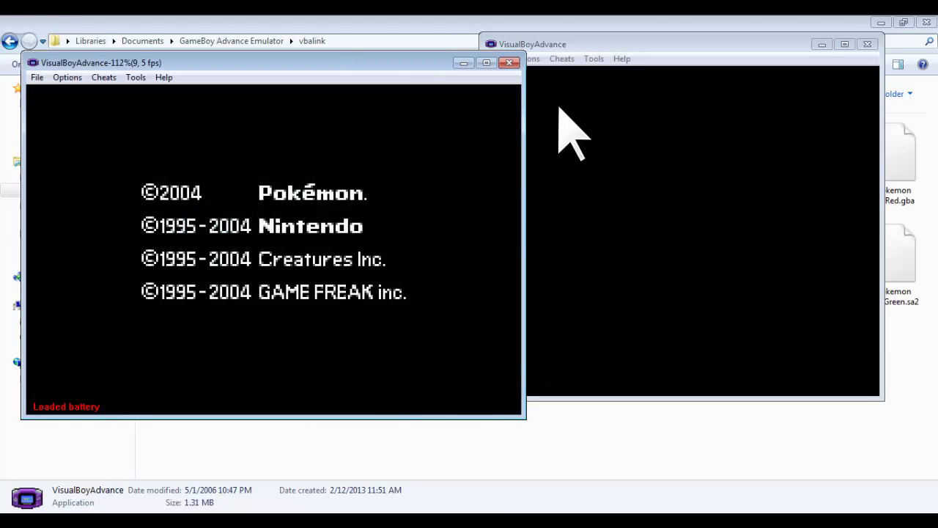
pyautogui.moveTo(521, 164); pyautogui.dragTo(444, 164)
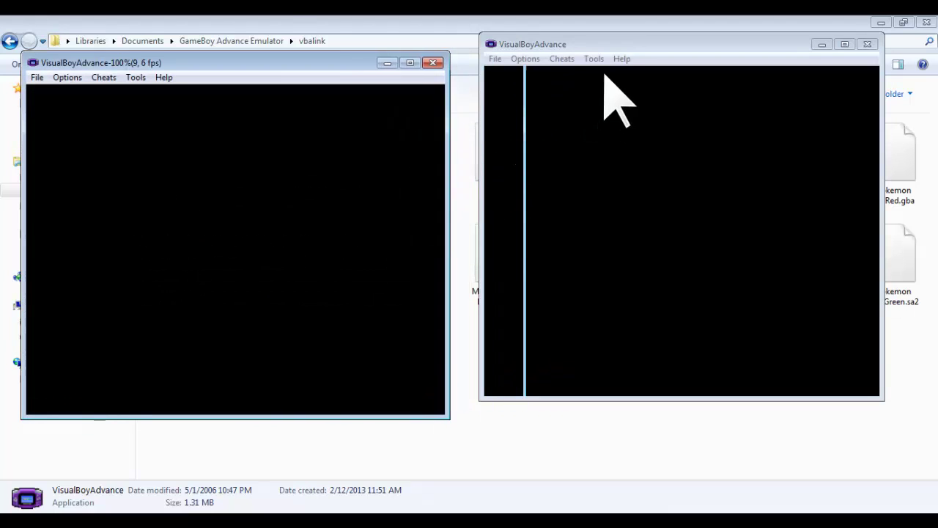
# Load the Pokemon FireRed ROM from the vbalink folder in the right-hand emulator.
pyautogui.click(525, 59)
pyautogui.moveTo(498, 60)
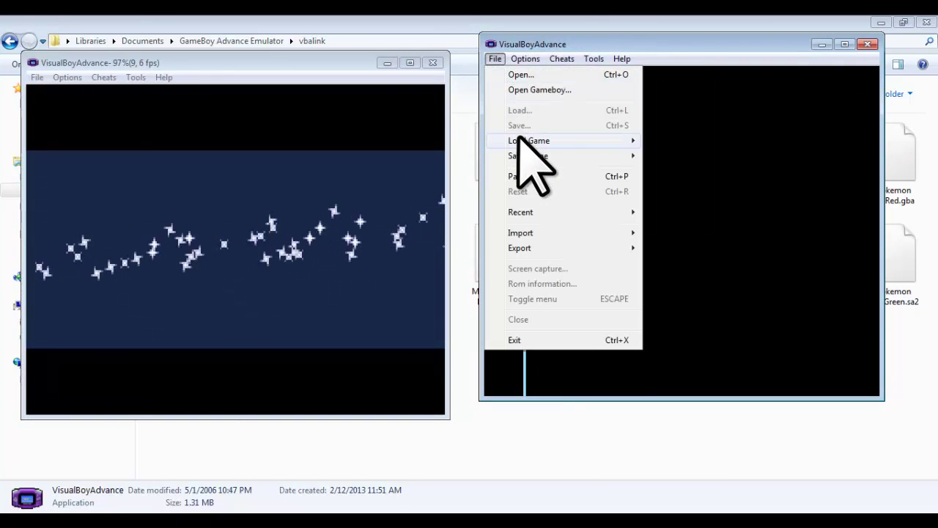
pyautogui.moveTo(517, 143)
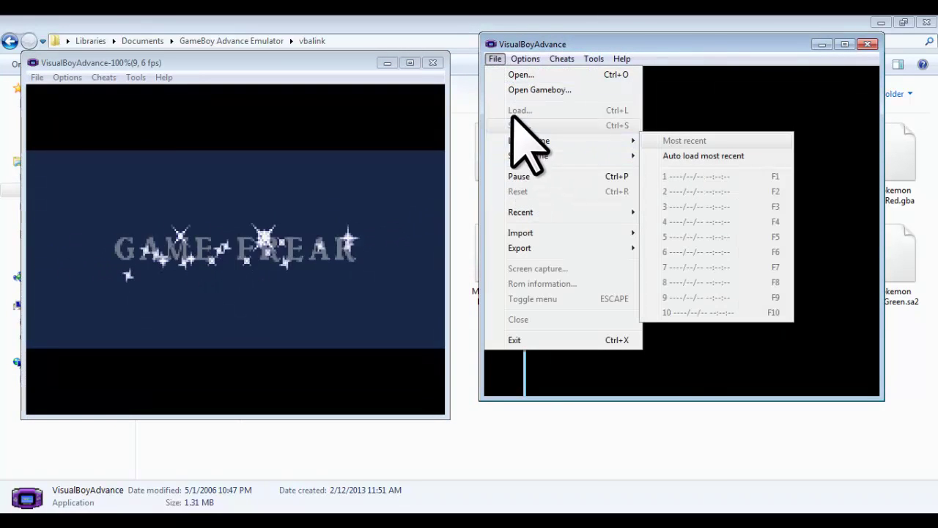
pyautogui.click(517, 75)
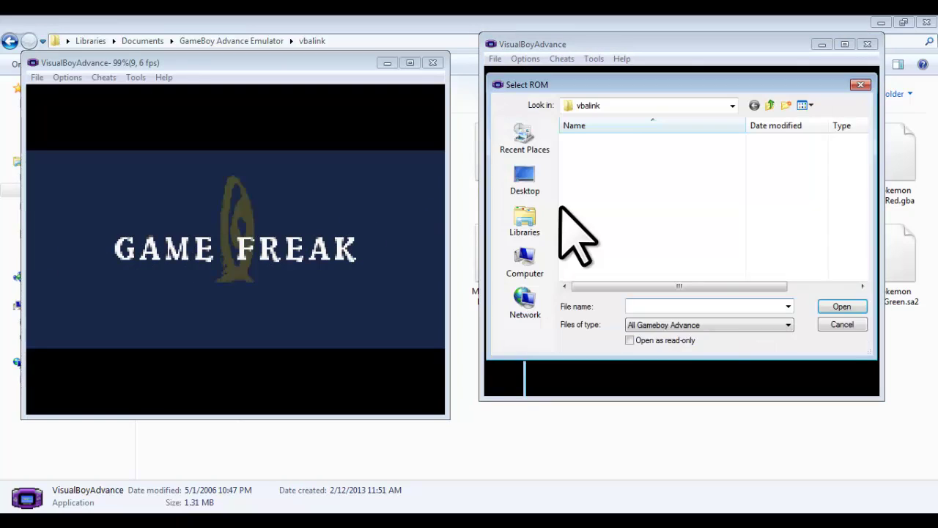
pyautogui.doubleClick(620, 207)
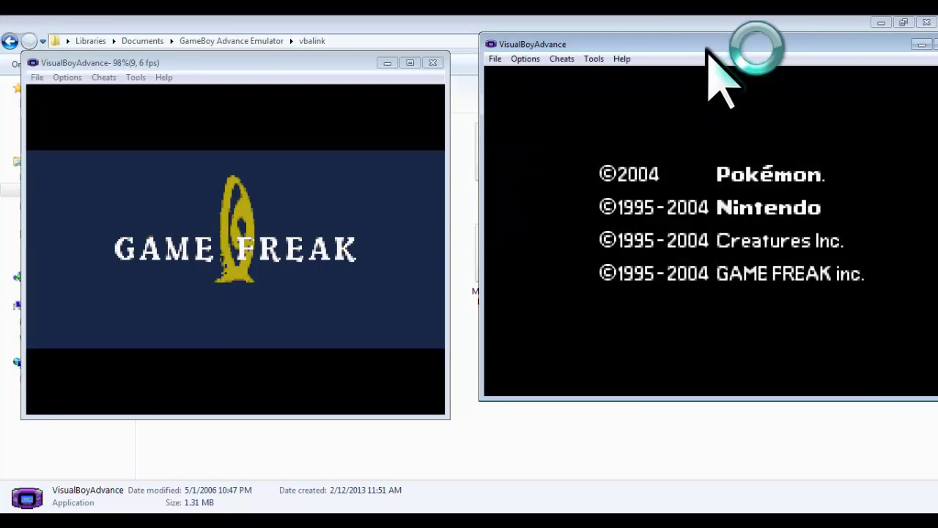
# Narrow the FireRed emulator window and place it fully on screen beside the LeafGreen window.
pyautogui.moveTo(709, 42); pyautogui.dragTo(697, 67)
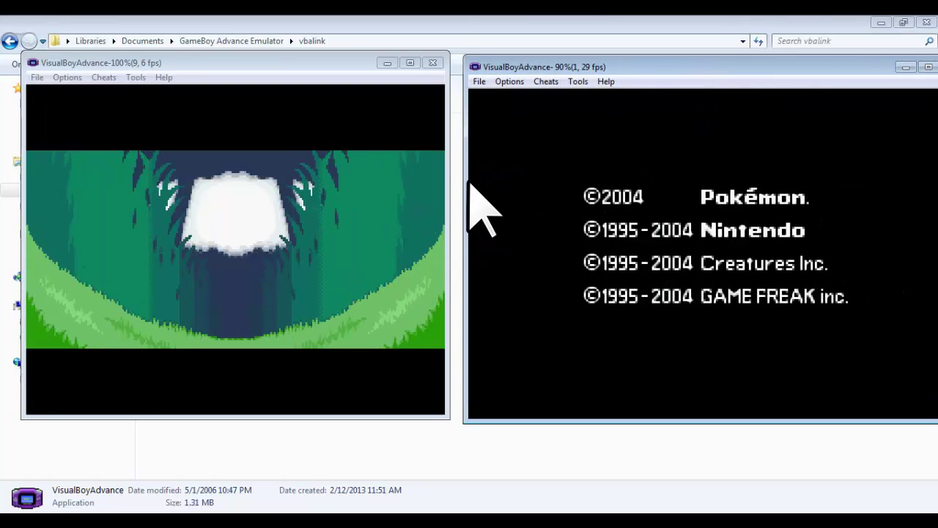
pyautogui.moveTo(465, 181); pyautogui.dragTo(516, 182)
pyautogui.moveTo(722, 67); pyautogui.dragTo(683, 72)
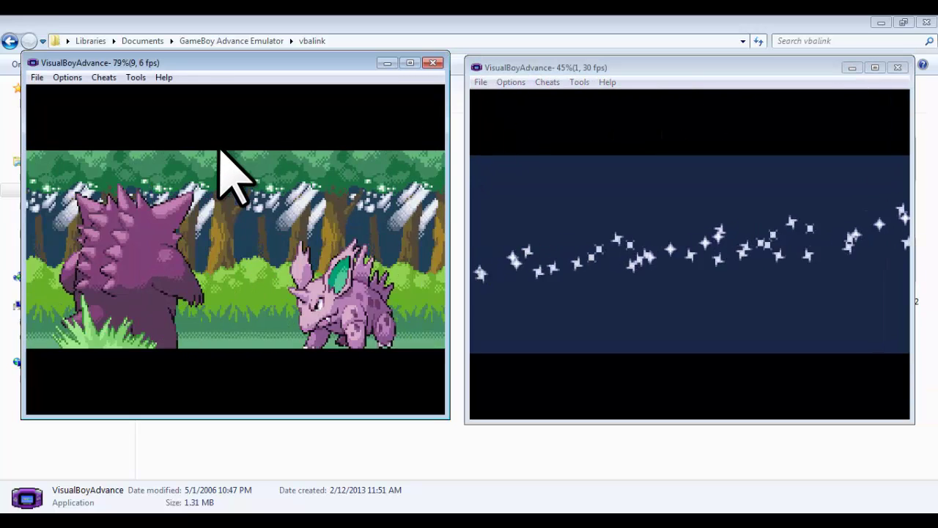
# Look through the emulator and sound options of both running emulator instances.
pyautogui.click(220, 152)
pyautogui.click(67, 77)
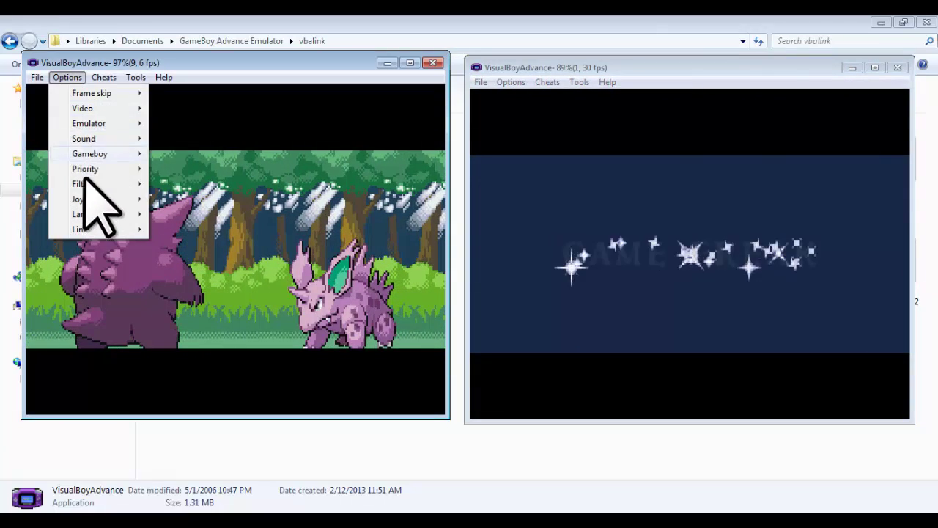
pyautogui.moveTo(84, 139)
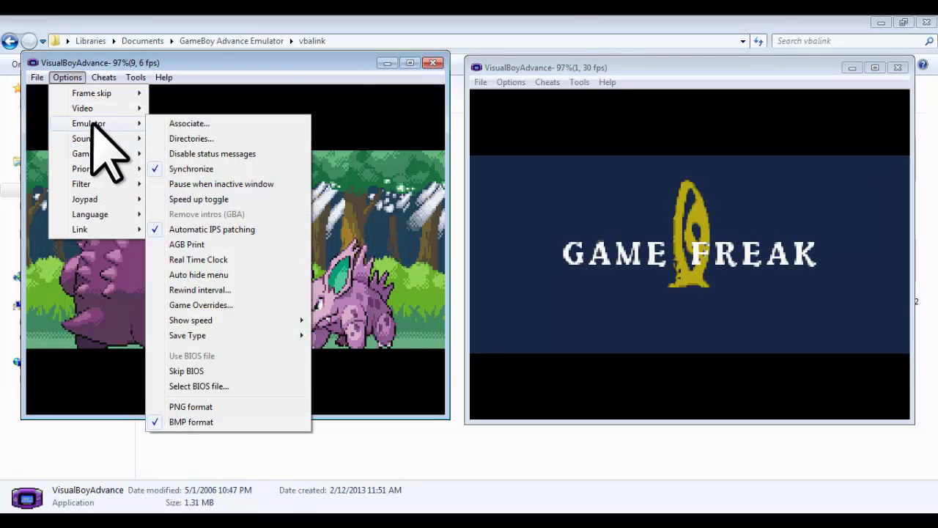
pyautogui.click(511, 82)
pyautogui.click(511, 82)
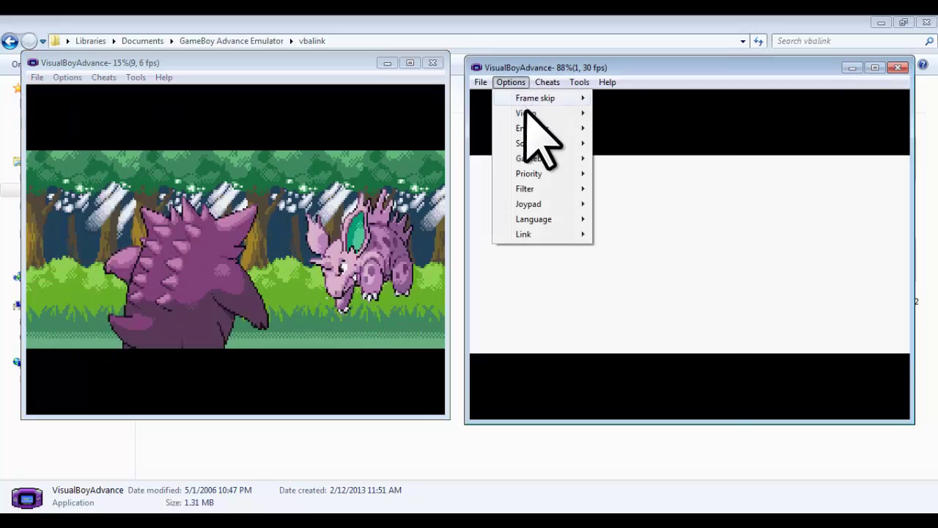
pyautogui.moveTo(539, 145)
pyautogui.click(628, 176)
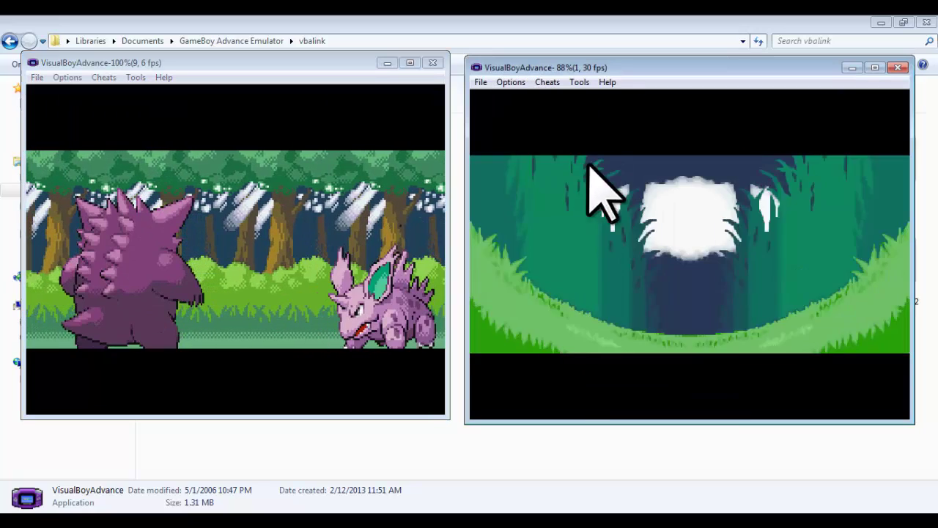
# Start LeafGreen and FireRed from their title screens.
pyautogui.click(296, 194)
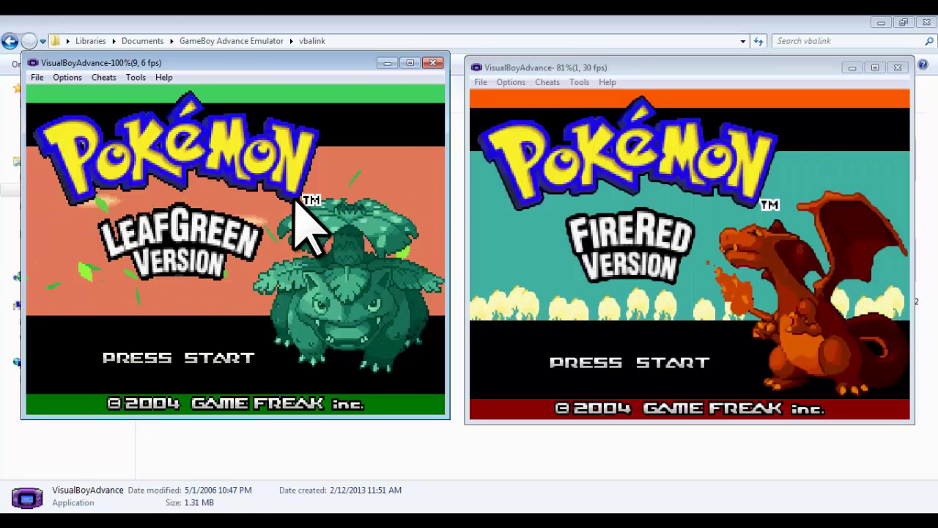
pyautogui.press('Return')
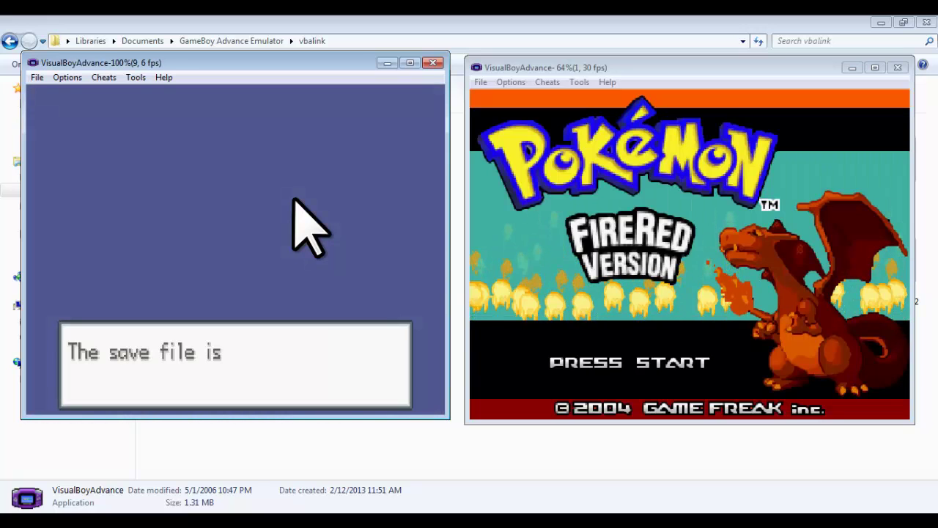
pyautogui.press('Return')
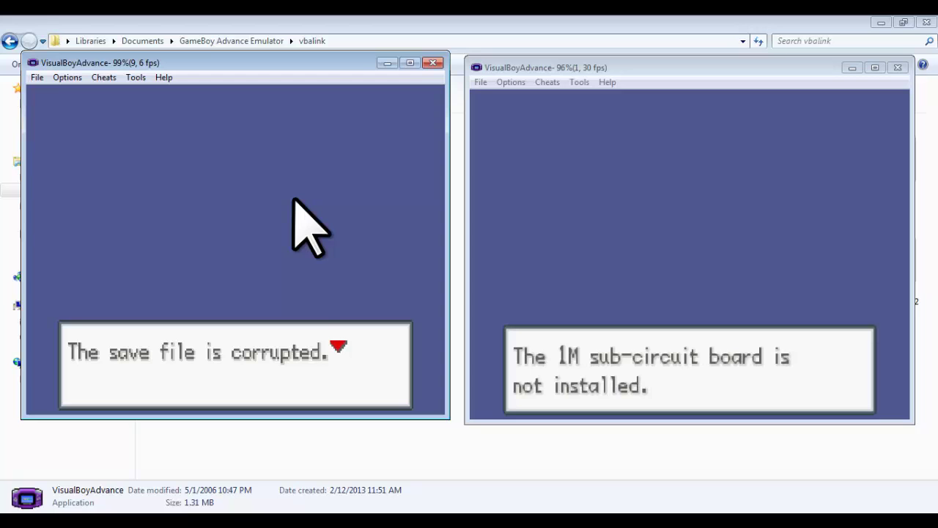
# Review joypad 1's button assignments in the right-hand emulator, accept them, and advance FireRed to its introductory instructions.
pyautogui.click(511, 82)
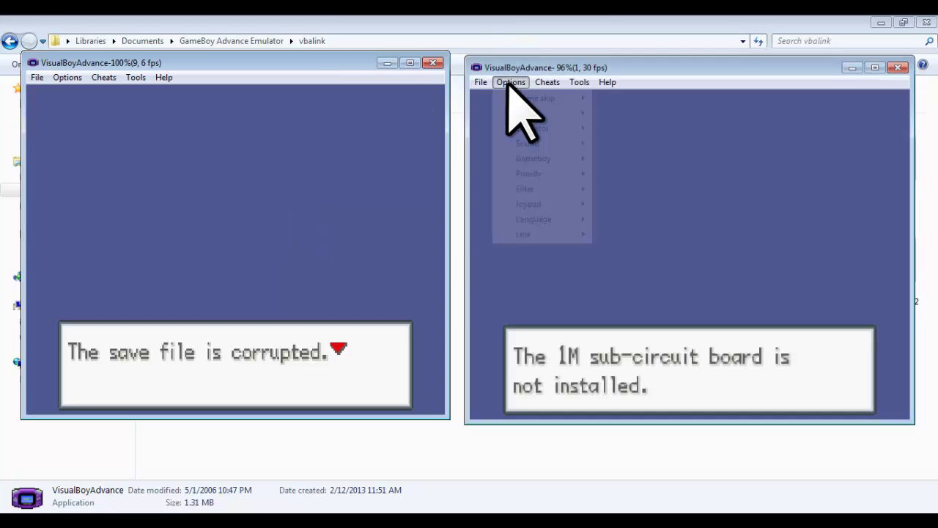
pyautogui.moveTo(543, 204)
pyautogui.moveTo(639, 205)
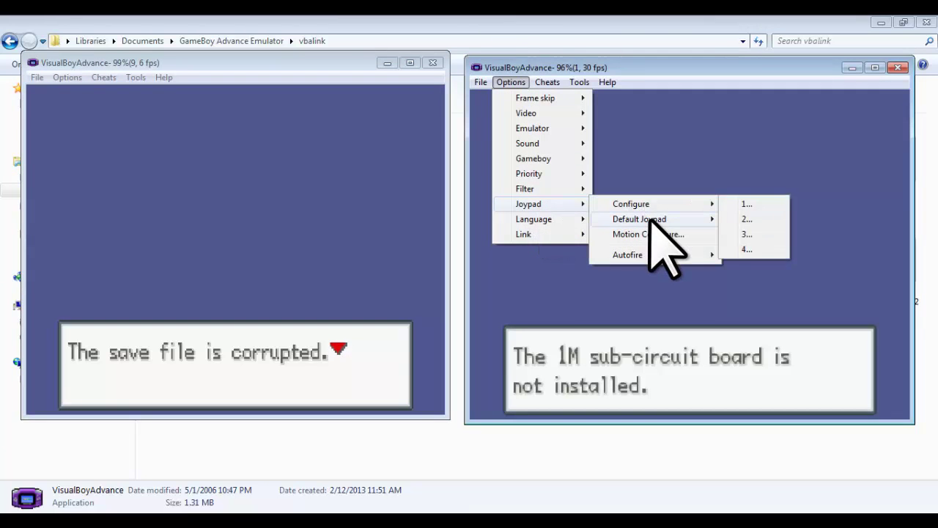
pyautogui.click(751, 208)
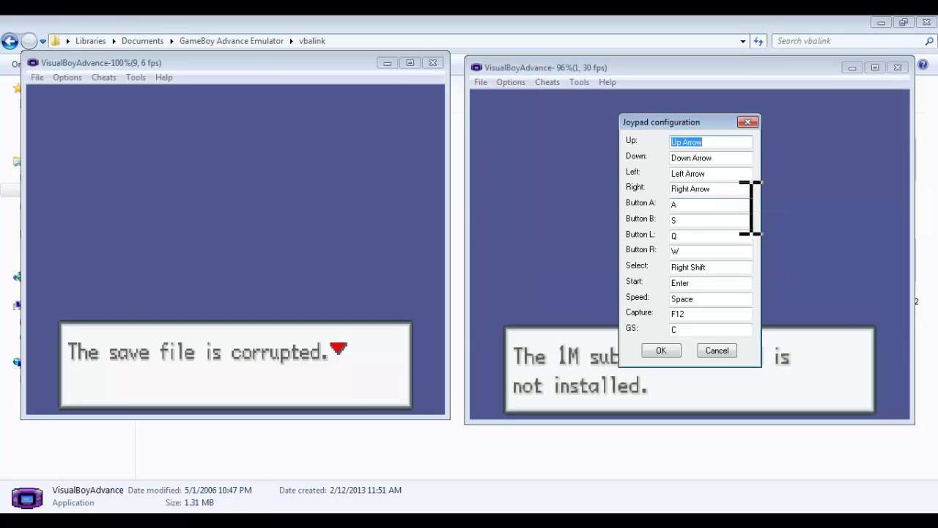
pyautogui.click(662, 350)
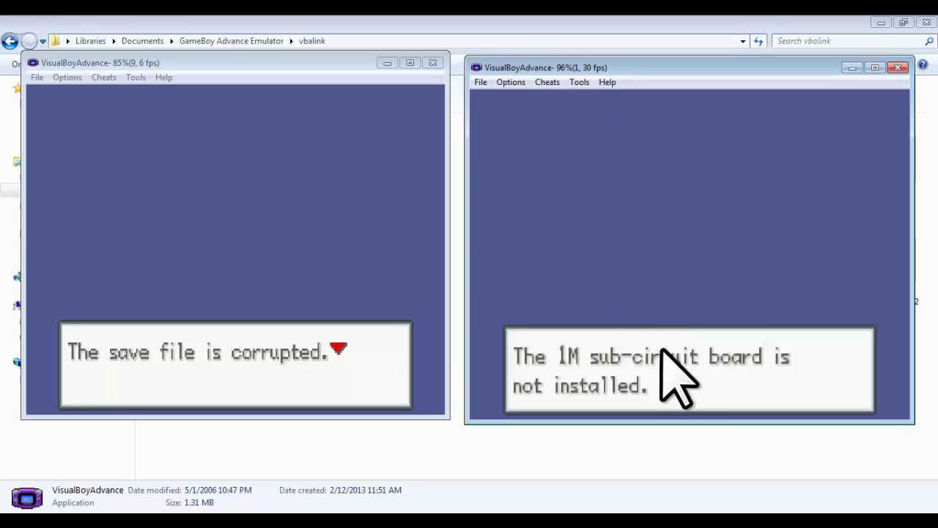
pyautogui.press('a')
pyautogui.press('a')
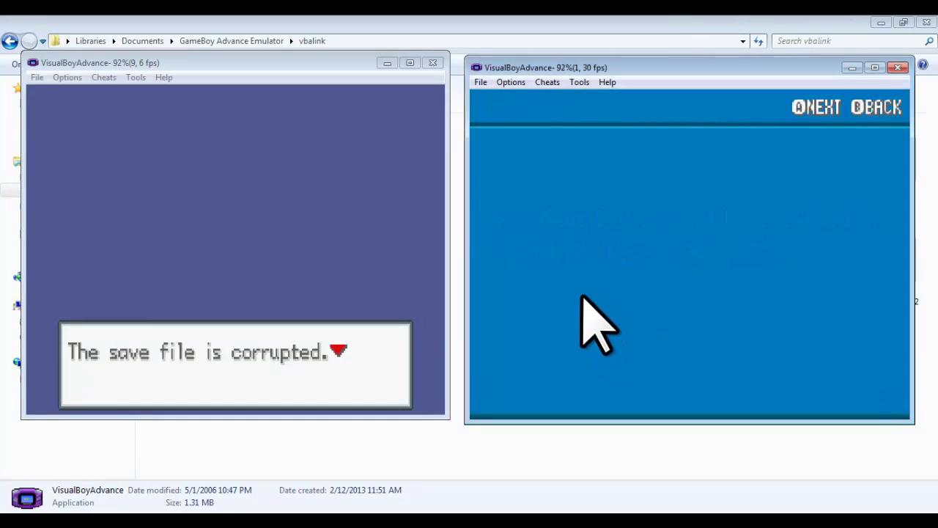
# Advance FireRed past its controls pages to the adventure introduction and look over that emulator's file commands.
pyautogui.press('a')
pyautogui.press('a')
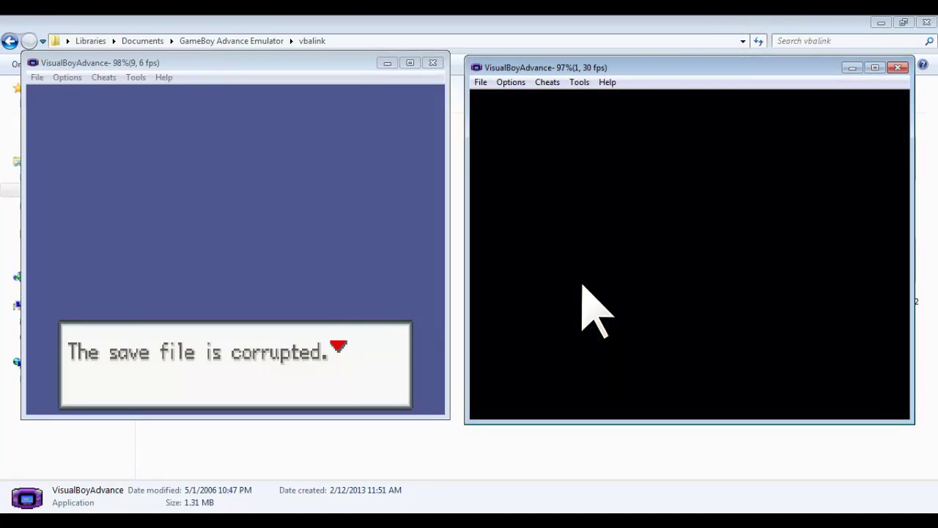
pyautogui.click(481, 82)
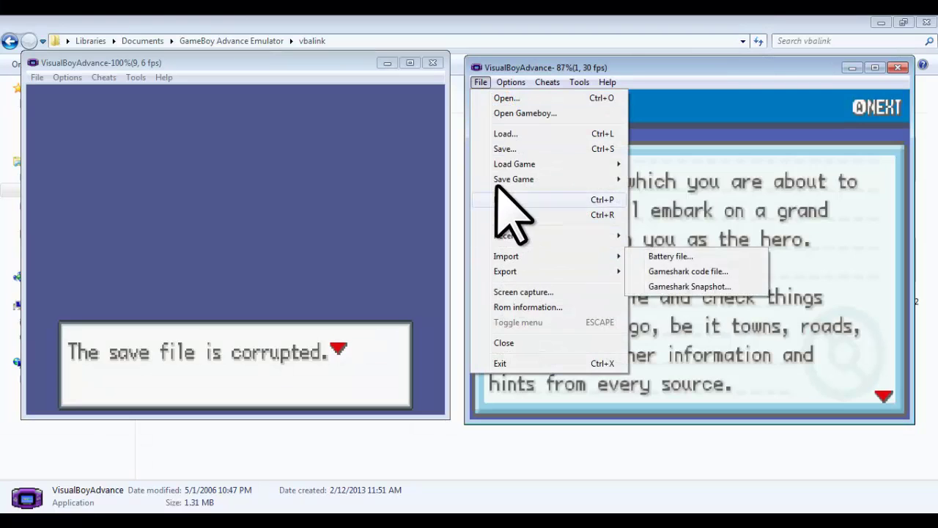
pyautogui.moveTo(503, 166)
pyautogui.click(746, 71)
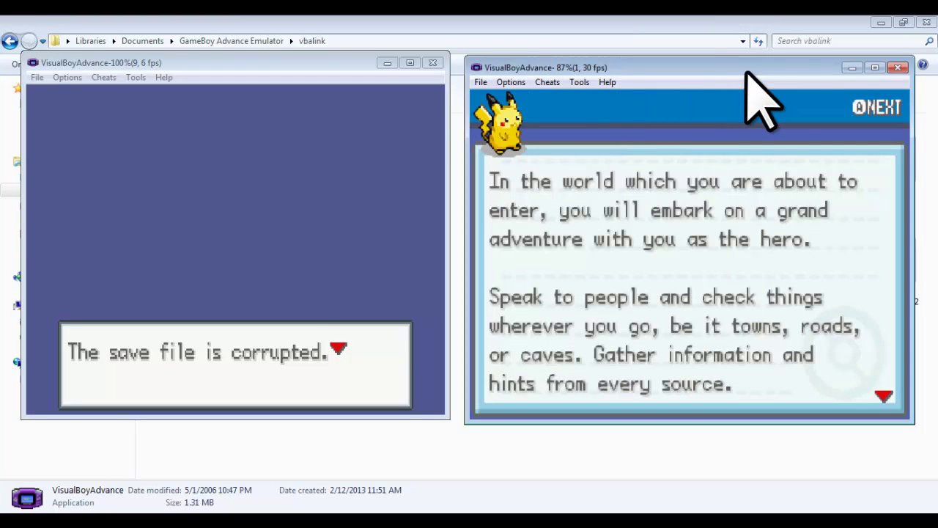
# Close the FireRed emulator, dismiss the disconnection notice, and launch a new VisualBoyAdvance instance from the vbalink folder.
pyautogui.click(899, 68)
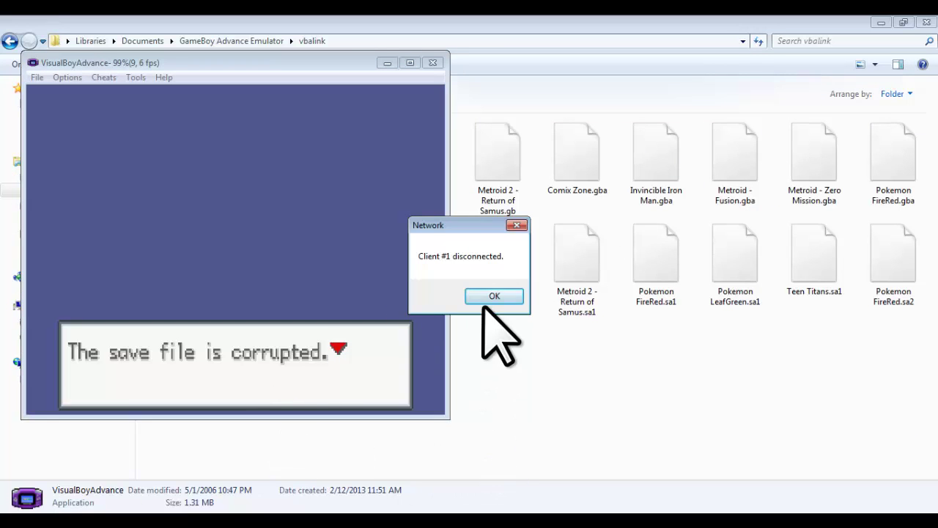
pyautogui.click(493, 296)
pyautogui.doubleClick(184, 158)
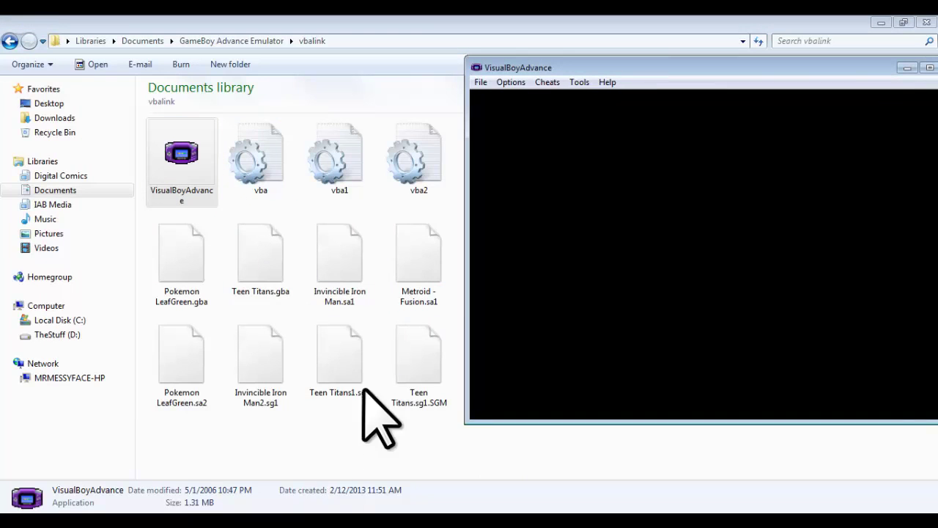
# Bring the LeafGreen emulator forward and start a TCP/IP network link server from its link options.
pyautogui.click(480, 83)
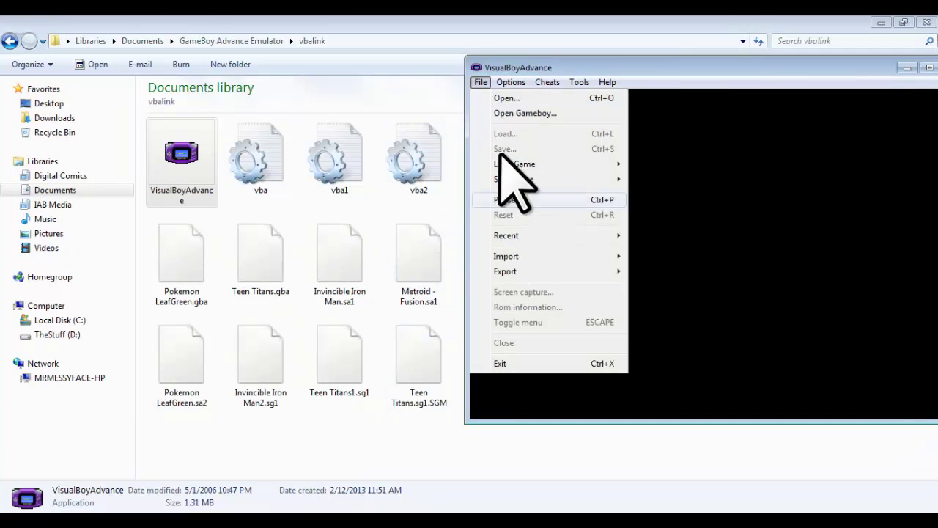
pyautogui.moveTo(514, 86)
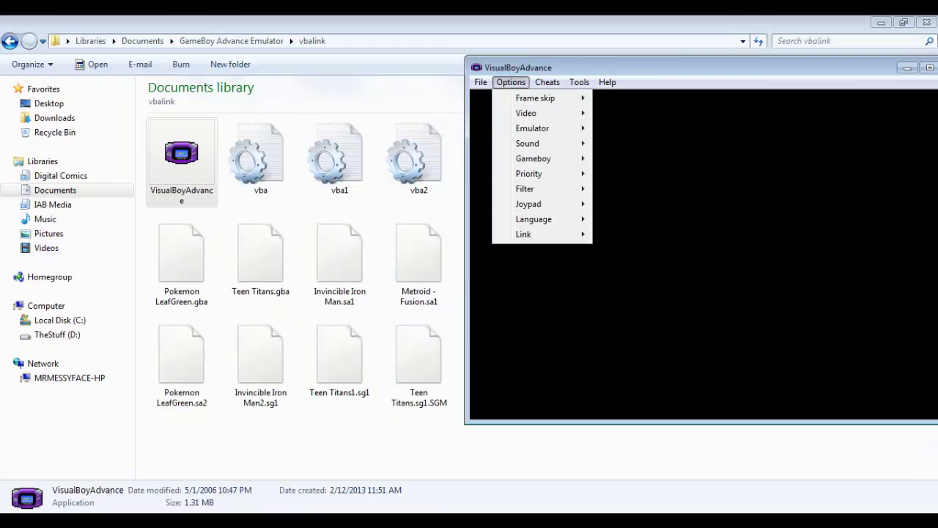
pyautogui.moveTo(230, 520)
pyautogui.click(229, 475)
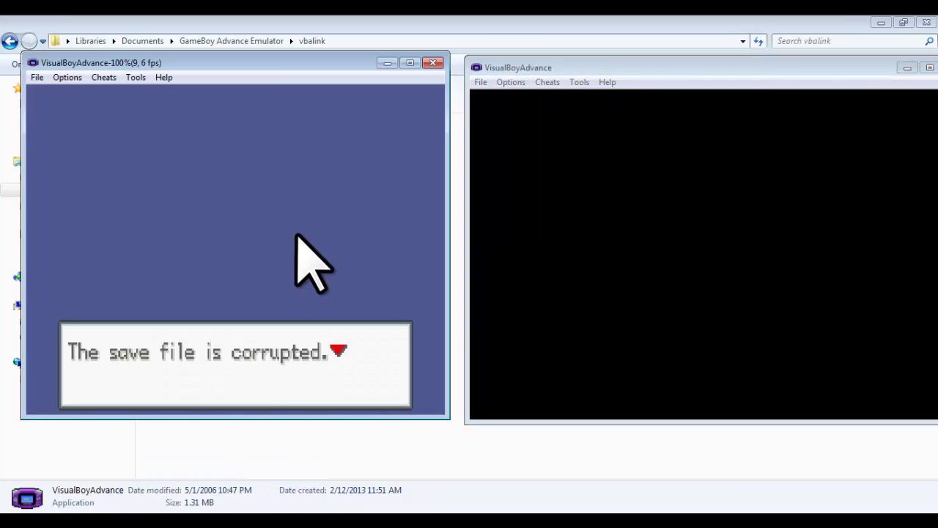
pyautogui.click(74, 80)
pyautogui.moveTo(102, 233)
pyautogui.click(187, 244)
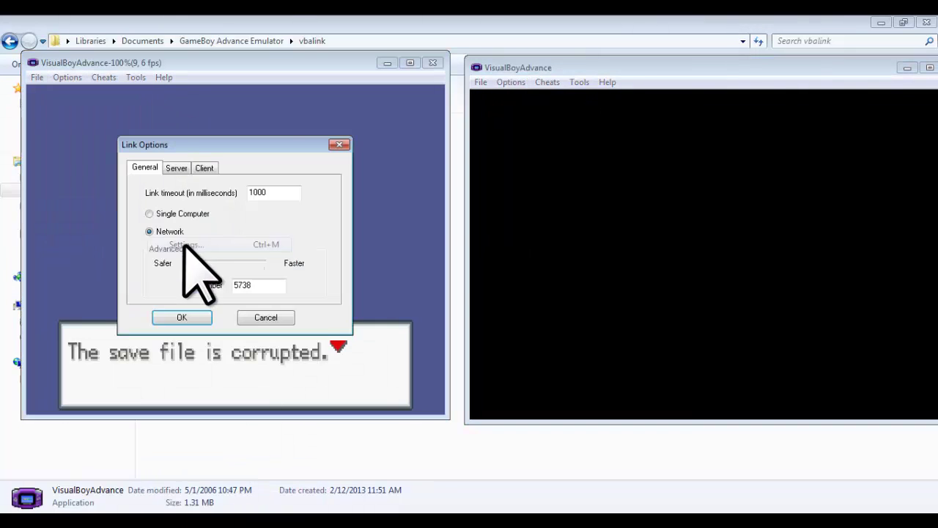
pyautogui.click(205, 168)
pyautogui.click(177, 168)
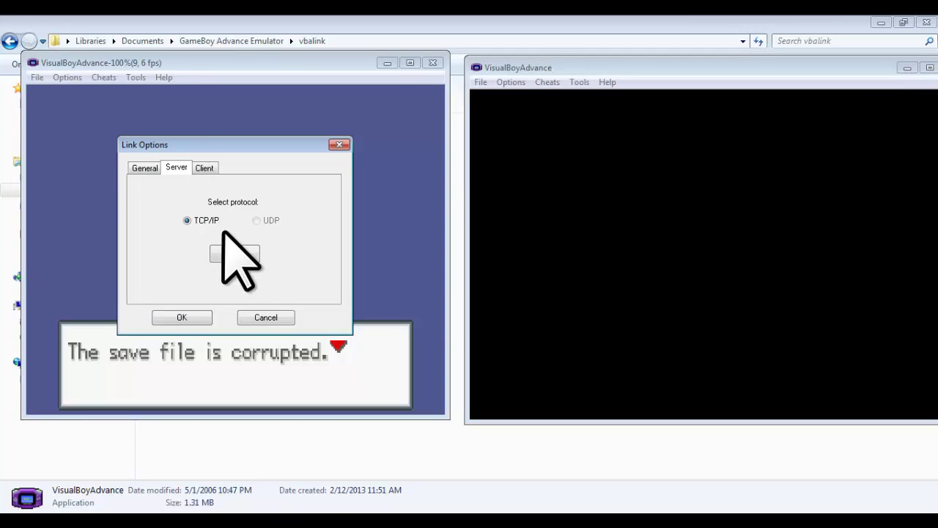
# Connect the new emulator instance to the server at localhost as a TCP/IP link client.
pyautogui.click(501, 83)
pyautogui.moveTo(530, 236)
pyautogui.click(639, 249)
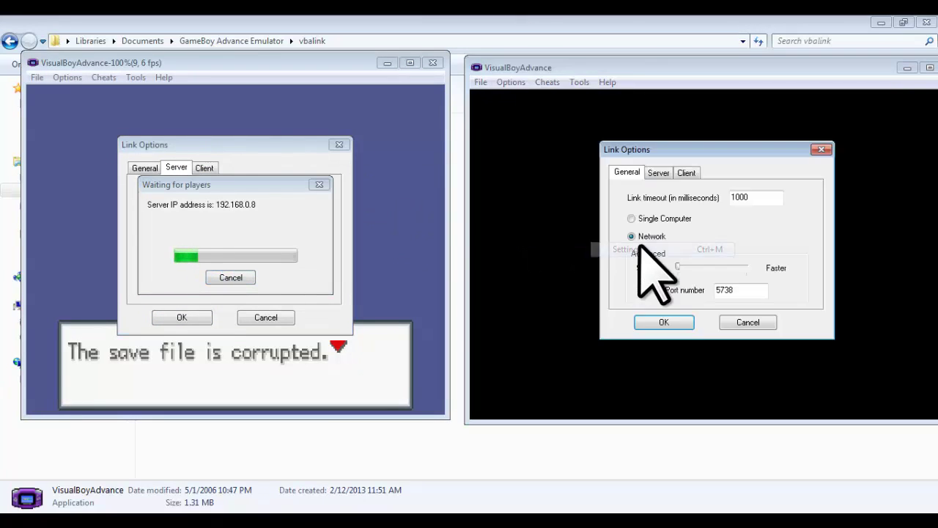
pyautogui.click(687, 173)
pyautogui.click(704, 268)
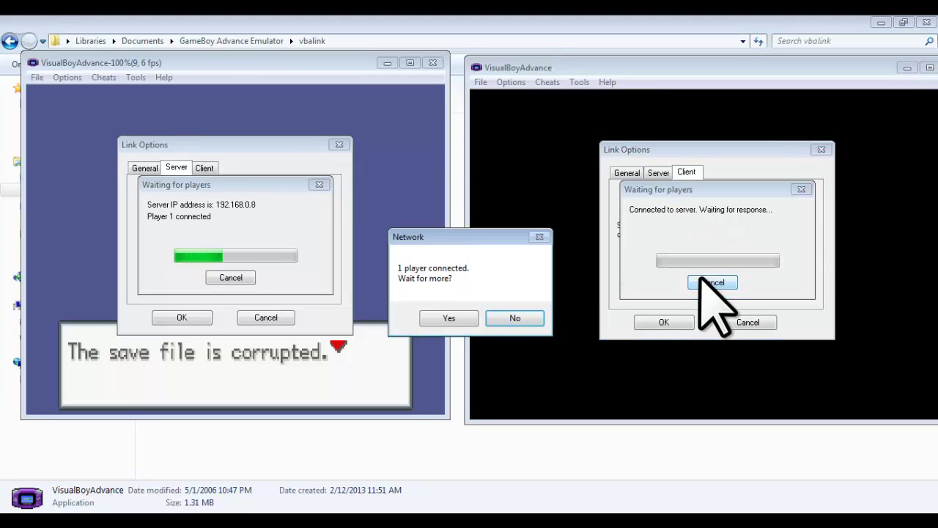
# Decline waiting for more players and close the link options in both emulators.
pyautogui.click(502, 316)
pyautogui.click(500, 311)
pyautogui.click(456, 312)
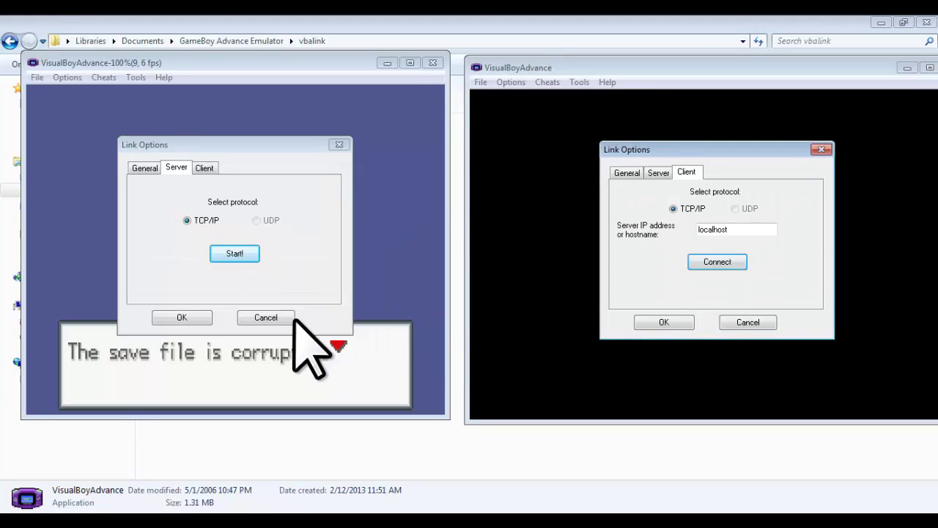
pyautogui.click(289, 317)
pyautogui.click(661, 318)
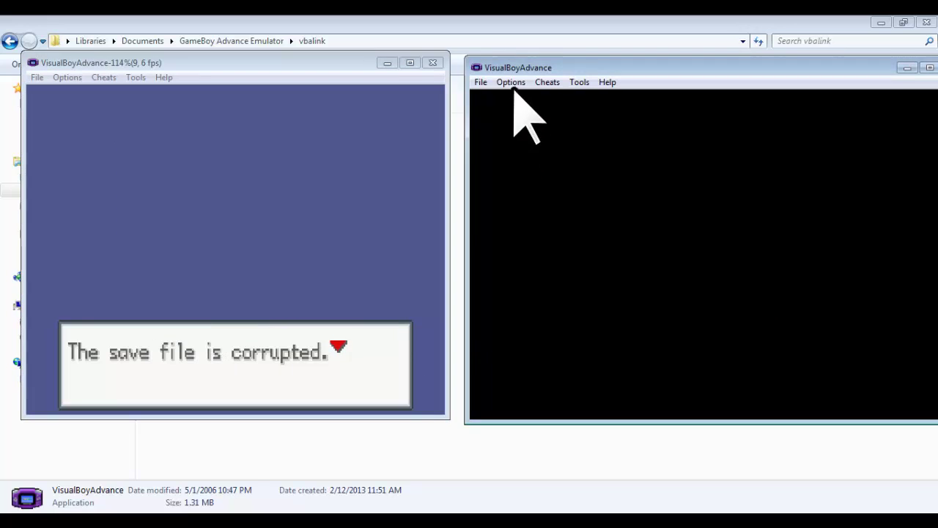
# Load Pokemon FireRed.gba in the new emulator instance and move its window fully on screen.
pyautogui.click(482, 81)
pyautogui.click(498, 97)
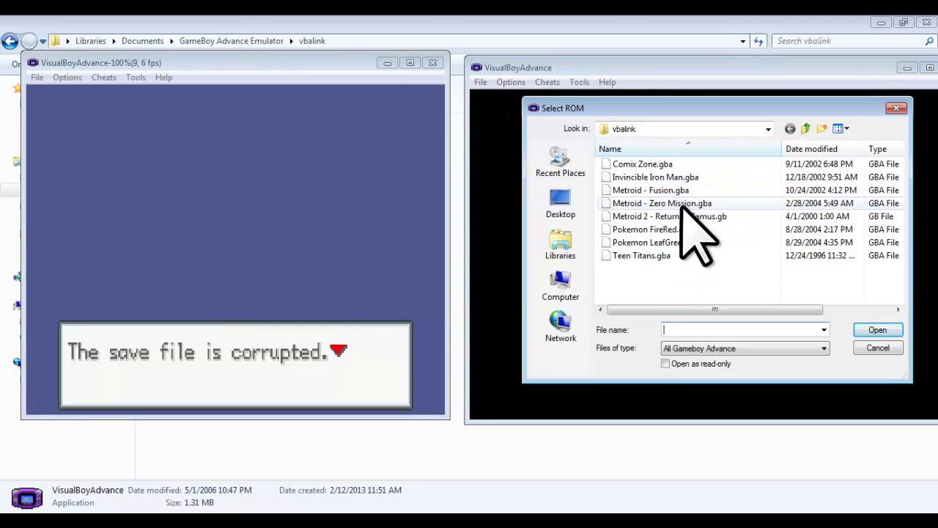
pyautogui.doubleClick(672, 233)
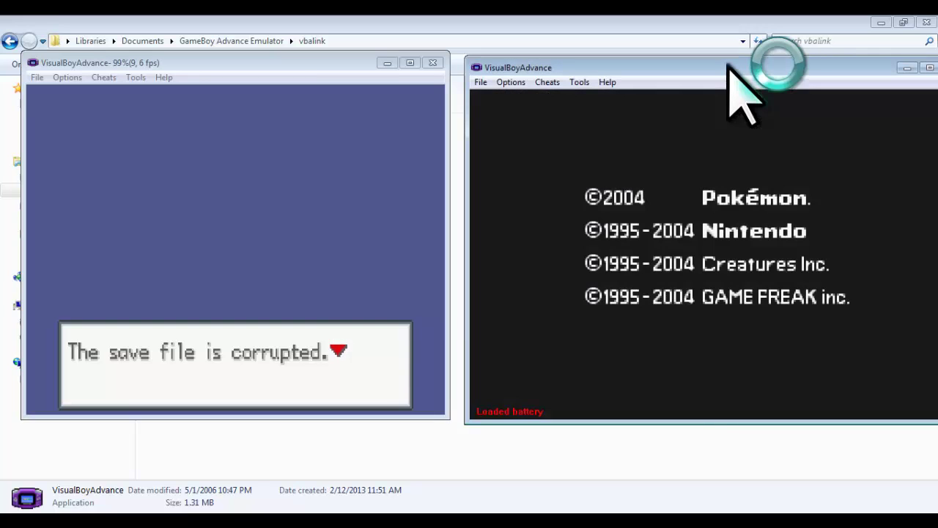
pyautogui.moveTo(726, 65); pyautogui.dragTo(661, 71)
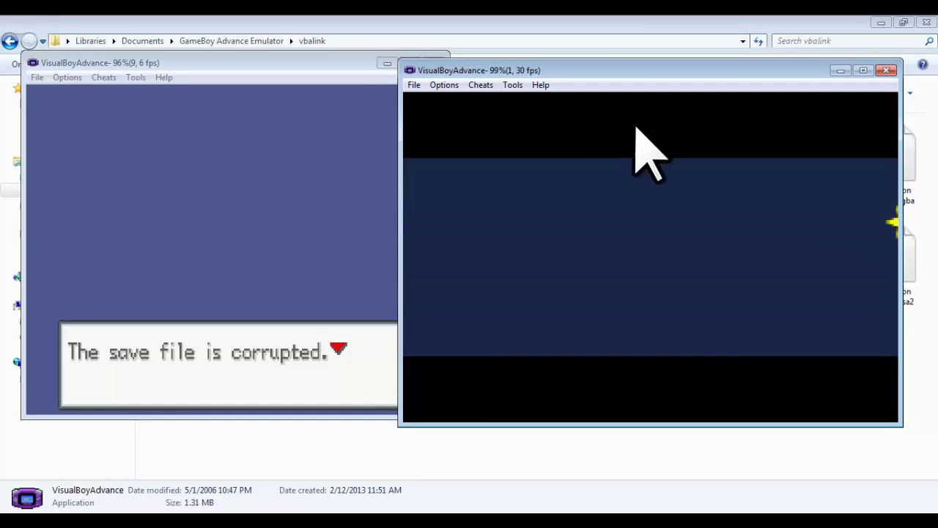
# Start FireRed from its title screen and advance through the controls pages to the adventure introduction.
pyautogui.press('Return')
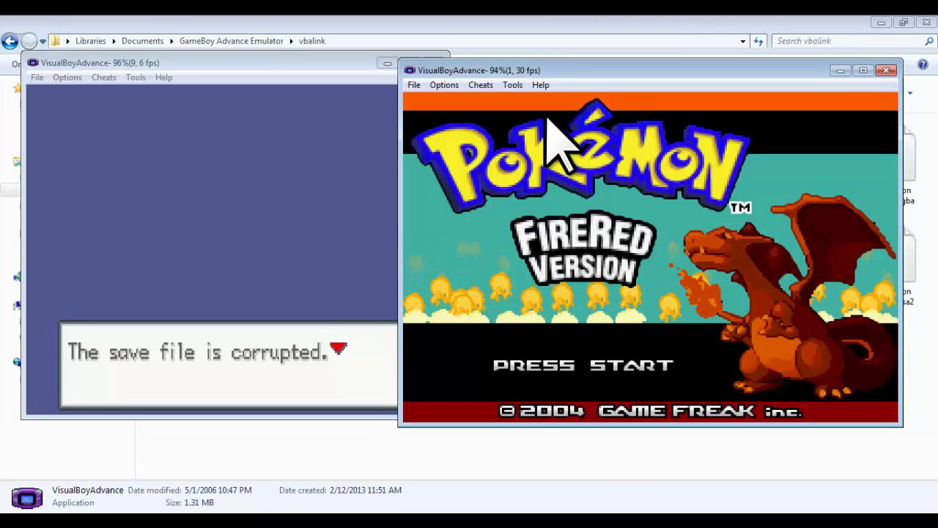
pyautogui.press('Return')
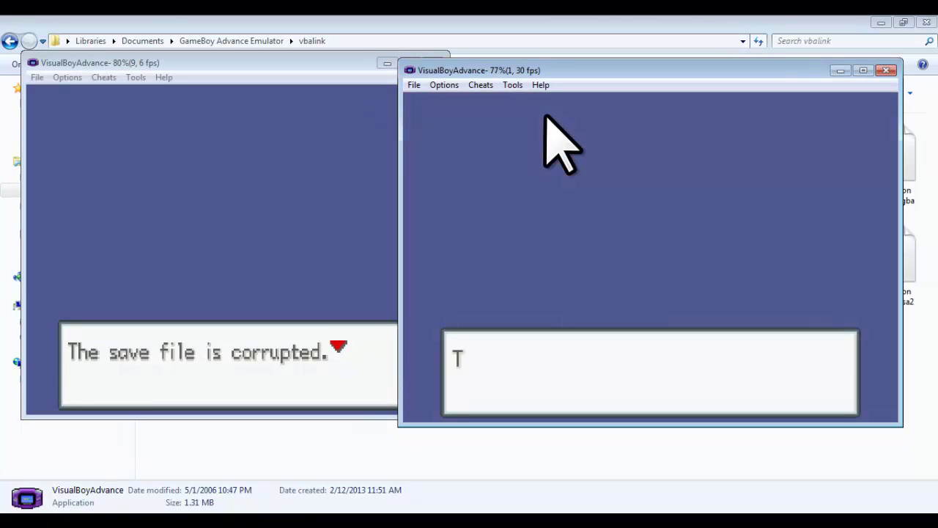
pyautogui.press('z')
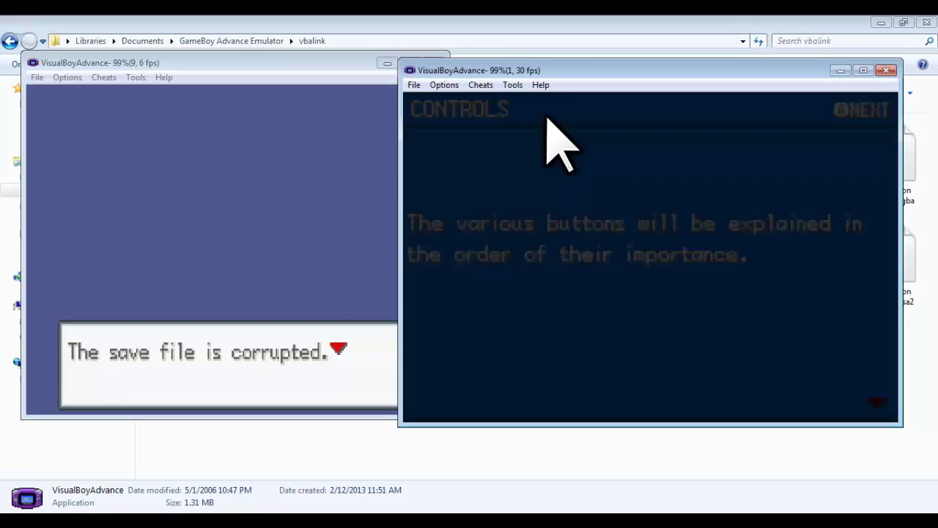
pyautogui.press('z')
pyautogui.press('z')
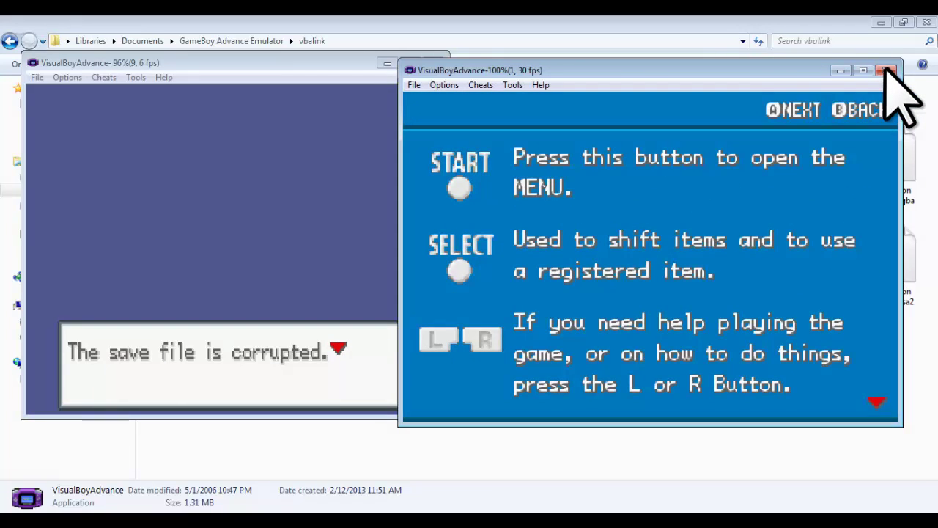
pyautogui.press('z')
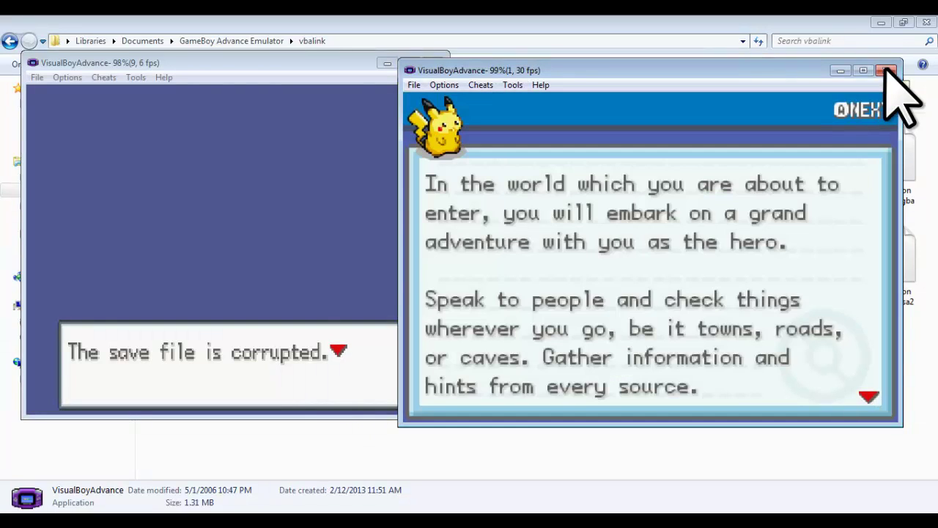
# Close both emulator windows and launch a single VisualBoyAdvance instance from the vbalink folder.
pyautogui.click(887, 71)
pyautogui.click(434, 63)
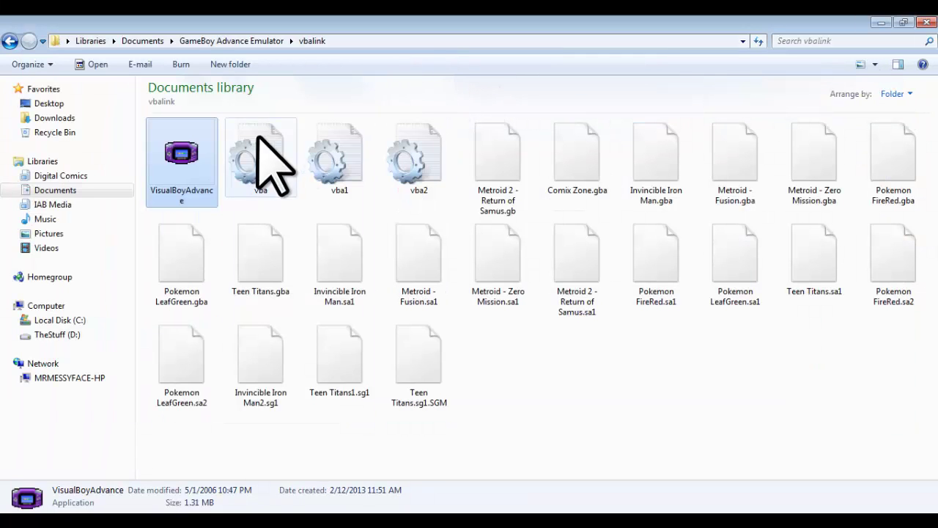
pyautogui.doubleClick(197, 160)
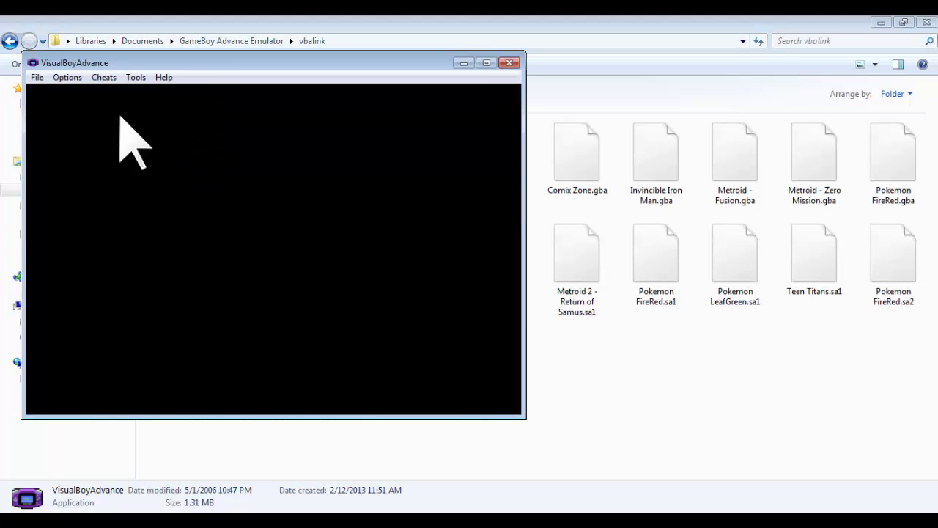
# Load Pokemon FireRed.gba from the vbalink folder in the newly launched emulator.
pyautogui.click(37, 77)
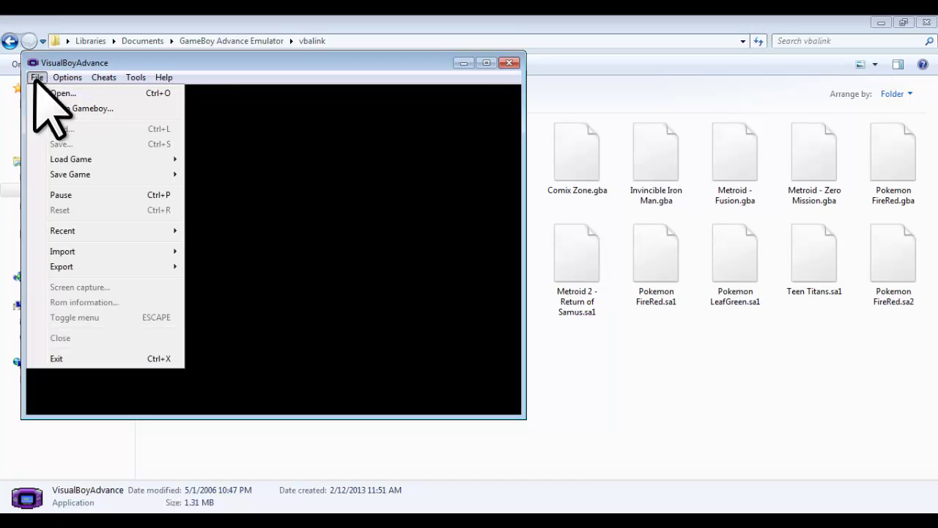
pyautogui.click(41, 94)
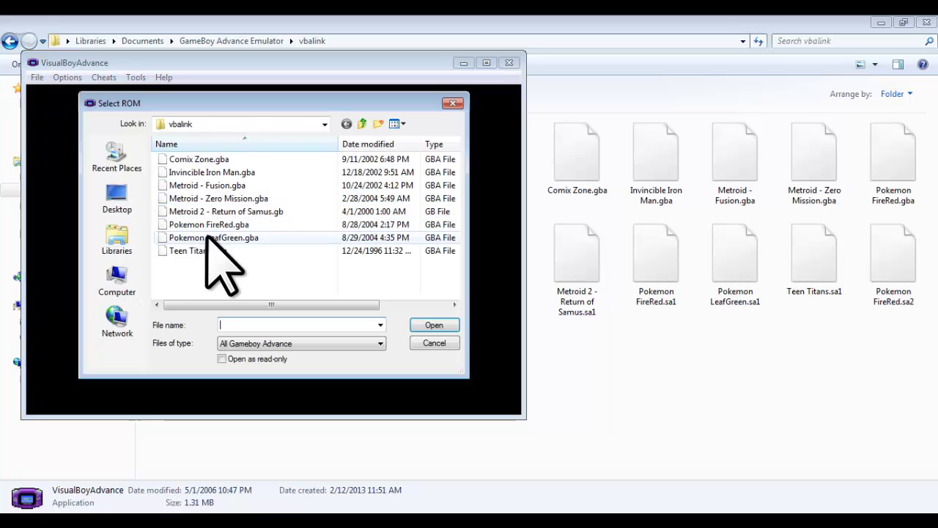
pyautogui.doubleClick(211, 225)
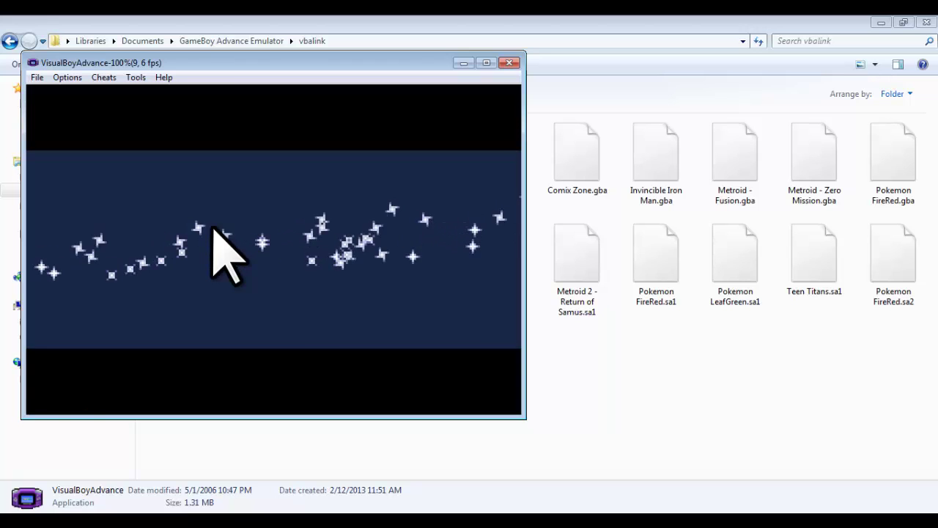
# Review the joypad configuration, checking joypad 1's button assignments, and accept them.
pyautogui.click(63, 77)
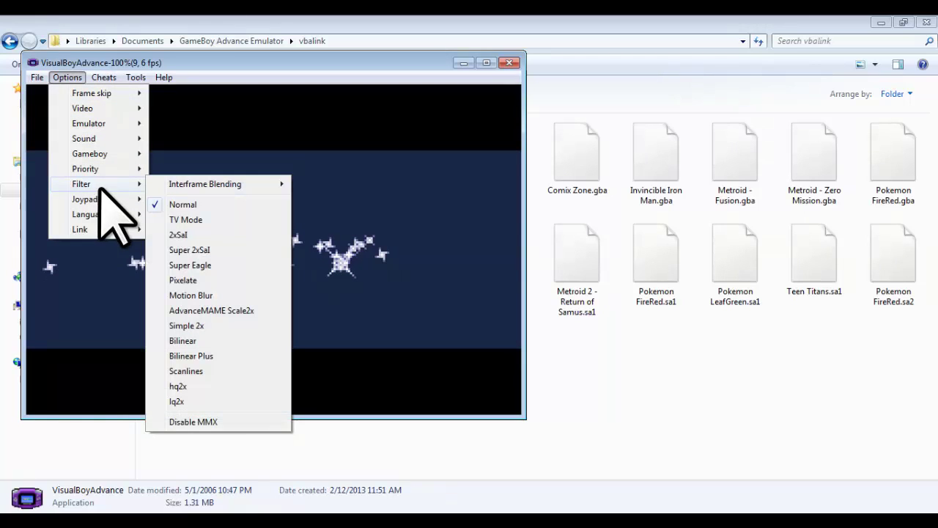
pyautogui.moveTo(130, 198)
pyautogui.moveTo(194, 202)
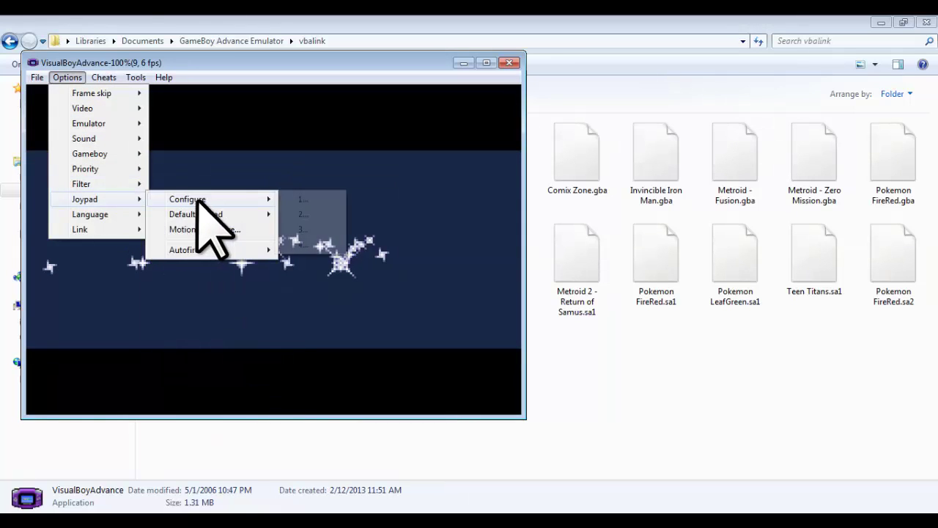
pyautogui.click(300, 214)
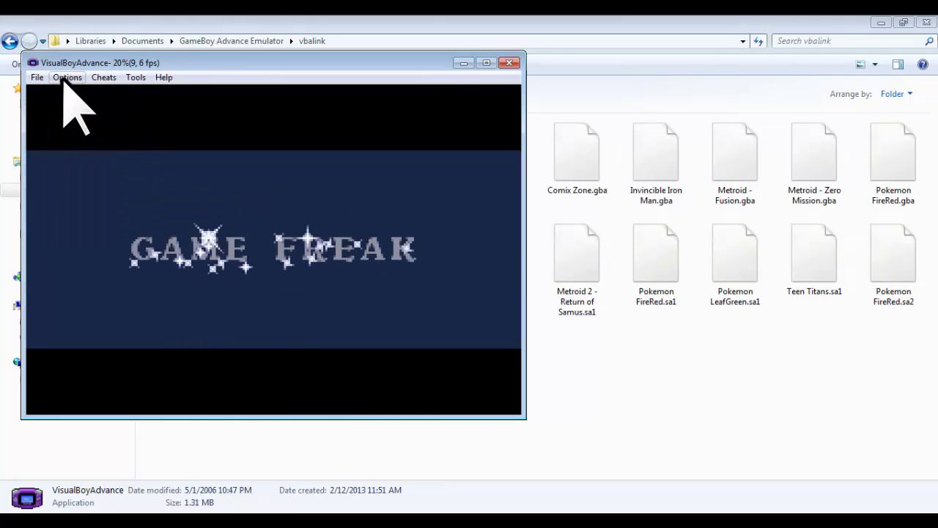
pyautogui.click(36, 78)
pyautogui.click(67, 77)
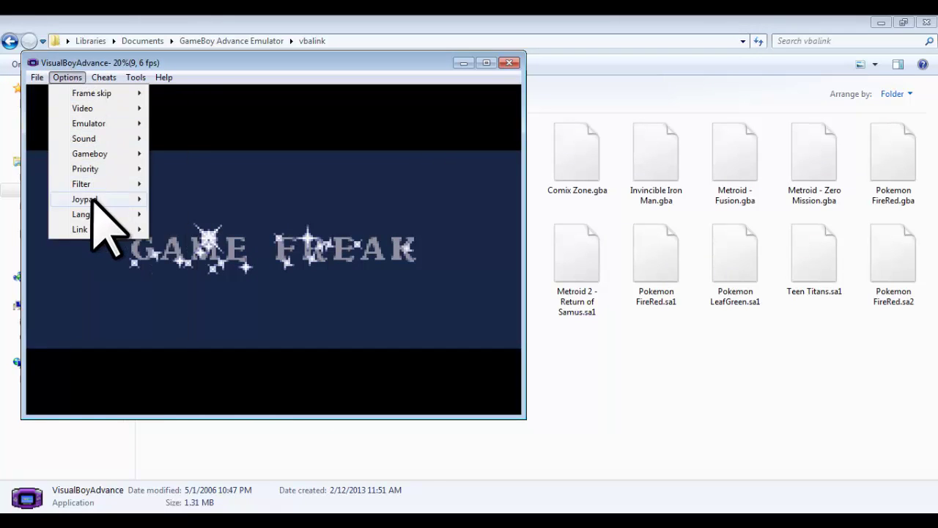
pyautogui.moveTo(91, 199)
pyautogui.moveTo(184, 201)
pyautogui.click(310, 205)
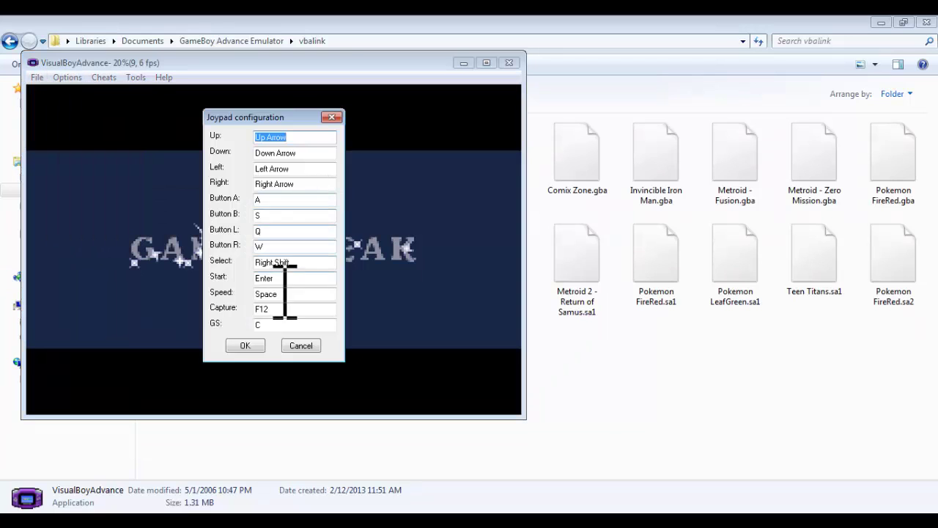
pyautogui.click(244, 346)
# Skip FireRed's opening, go past the title screen to the Continue menu, and bring the vbalink folder window forward.
pyautogui.press('Return')
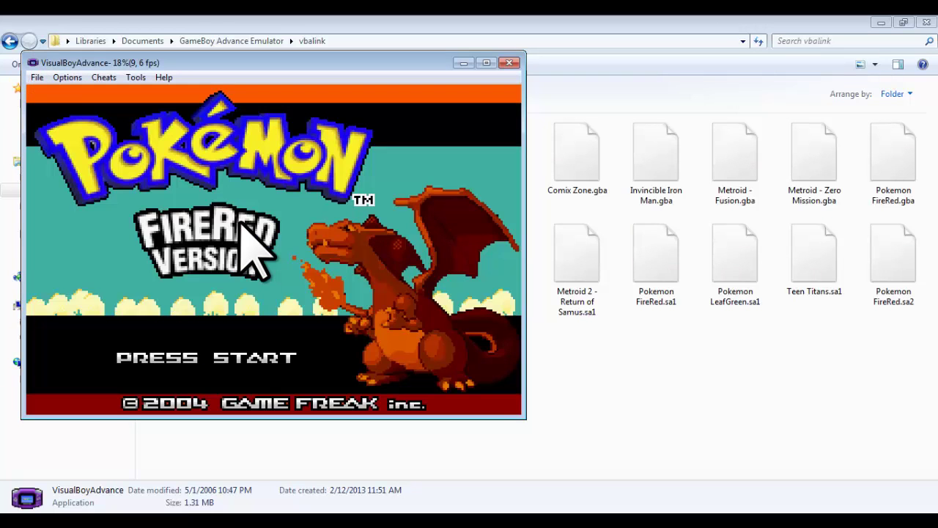
pyautogui.press('Return')
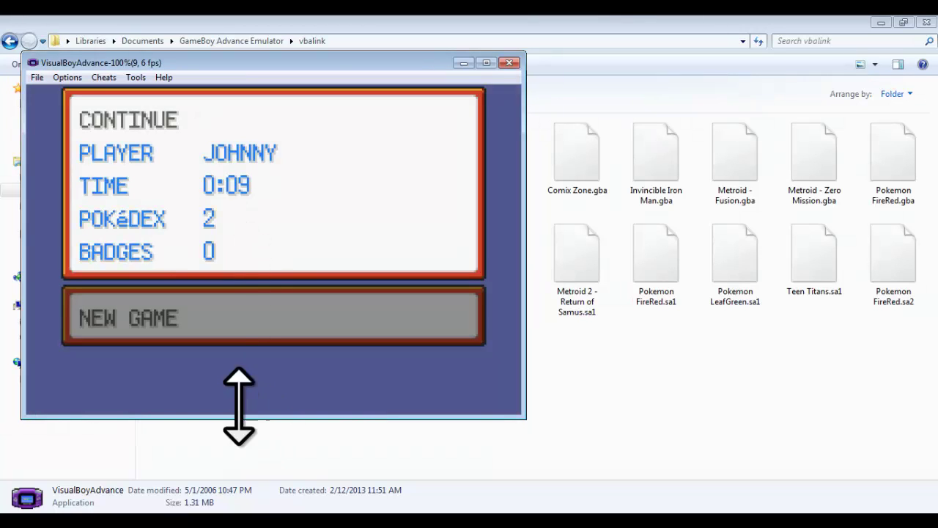
pyautogui.click(379, 432)
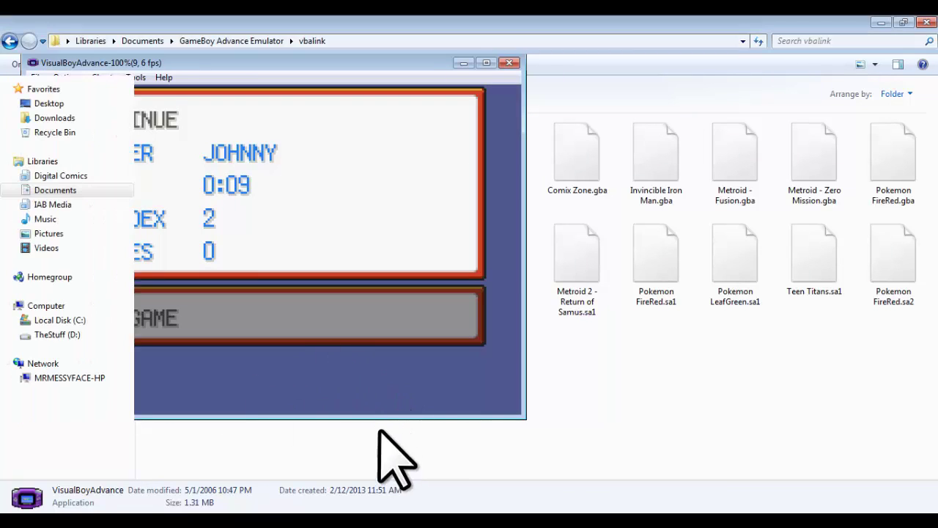
# Launch a second VisualBoyAdvance instance from the vbalink folder and bring both emulator windows to the front.
pyautogui.doubleClick(202, 167)
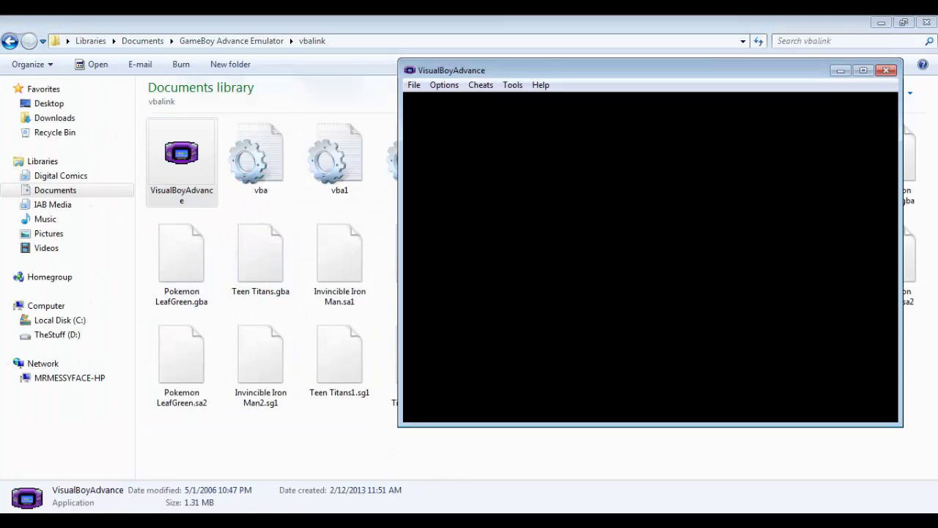
pyautogui.click(284, 513)
pyautogui.click(241, 475)
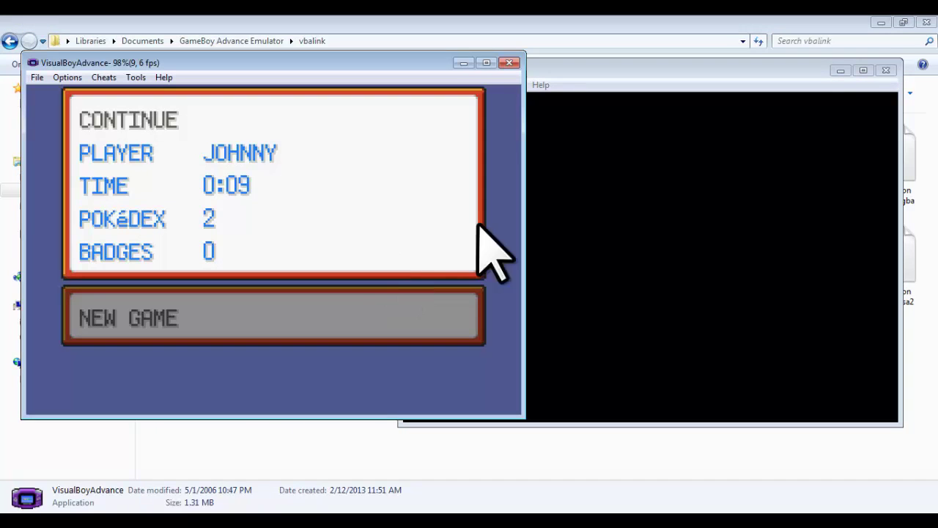
pyautogui.click(600, 74)
# Load Pokemon LeafGreen.gba from the vbalink folder in the second emulator instance.
pyautogui.click(414, 85)
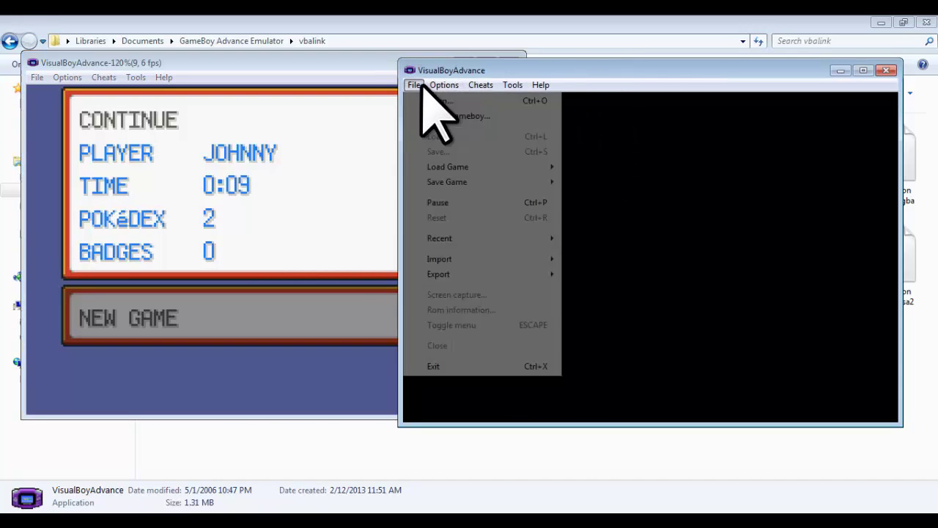
pyautogui.click(431, 100)
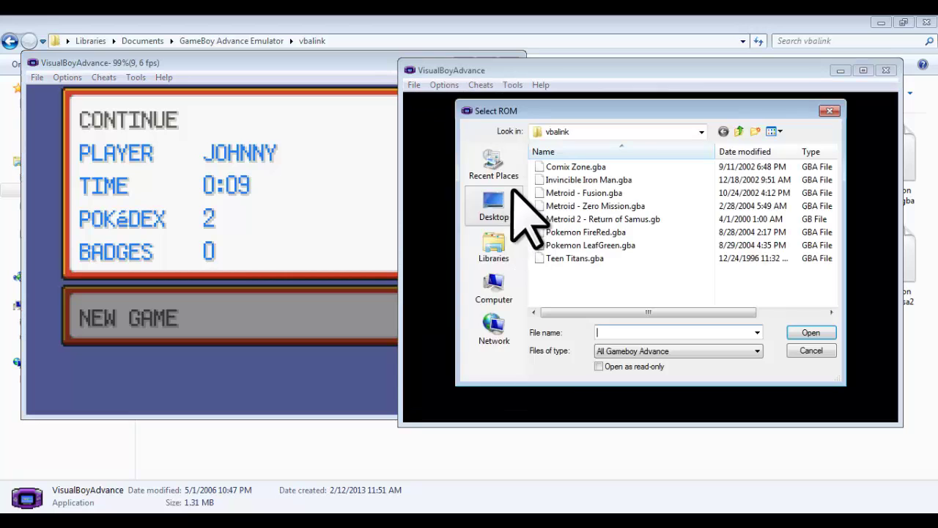
pyautogui.doubleClick(586, 245)
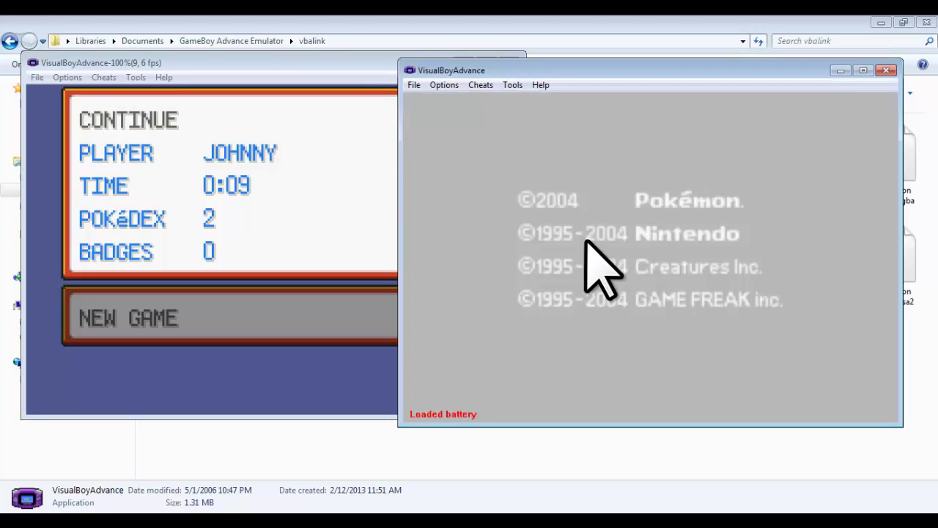
pyautogui.press('z')
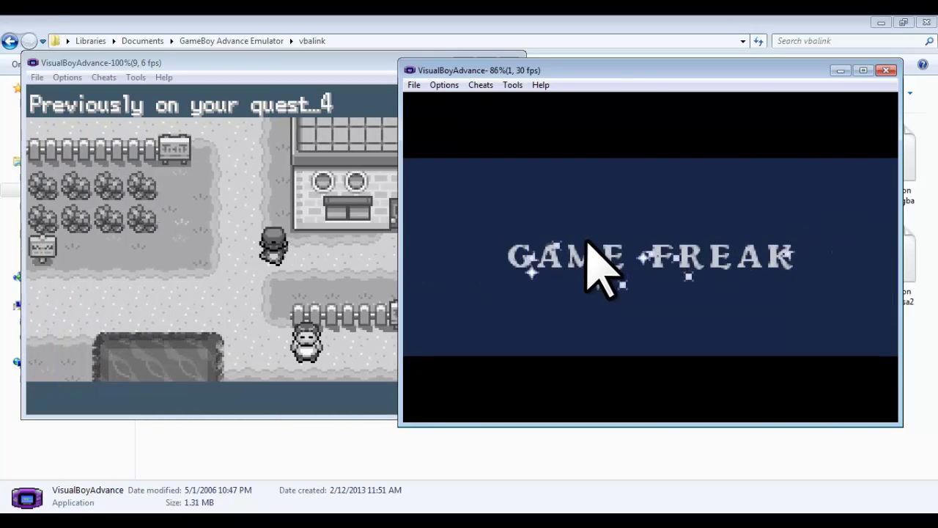
# Set the default joypad of the LeafGreen instance to 2.
pyautogui.click(444, 85)
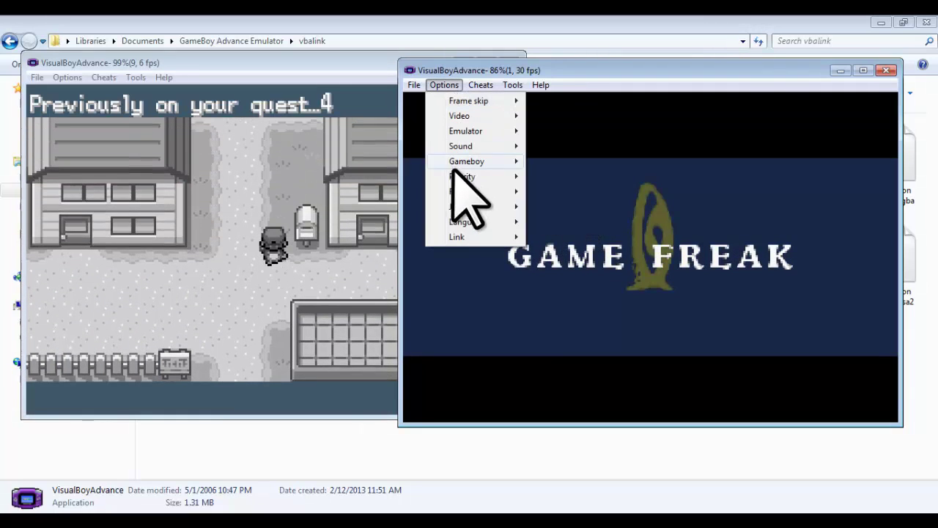
pyautogui.moveTo(463, 209)
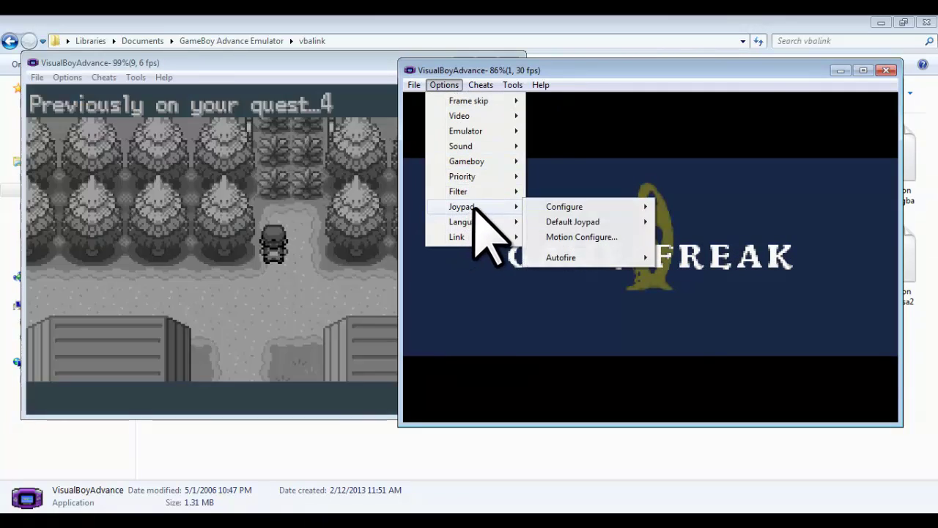
pyautogui.moveTo(586, 222)
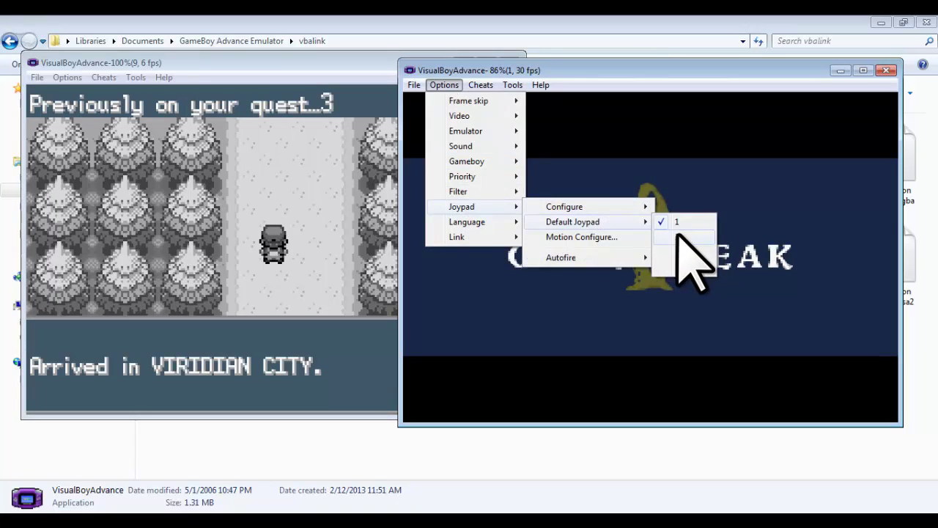
pyautogui.click(677, 237)
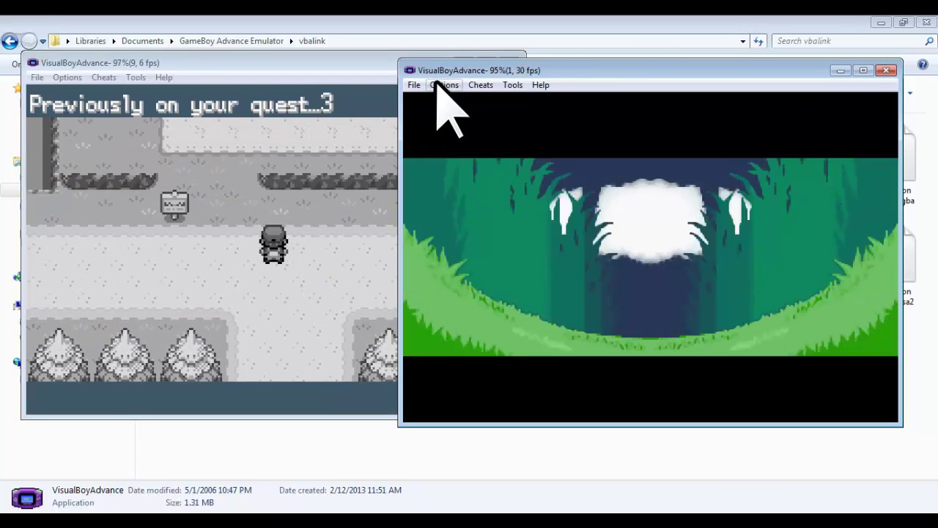
# Assign Space as the Speed key in the LeafGreen instance's joypad configuration and accept the settings.
pyautogui.click(439, 85)
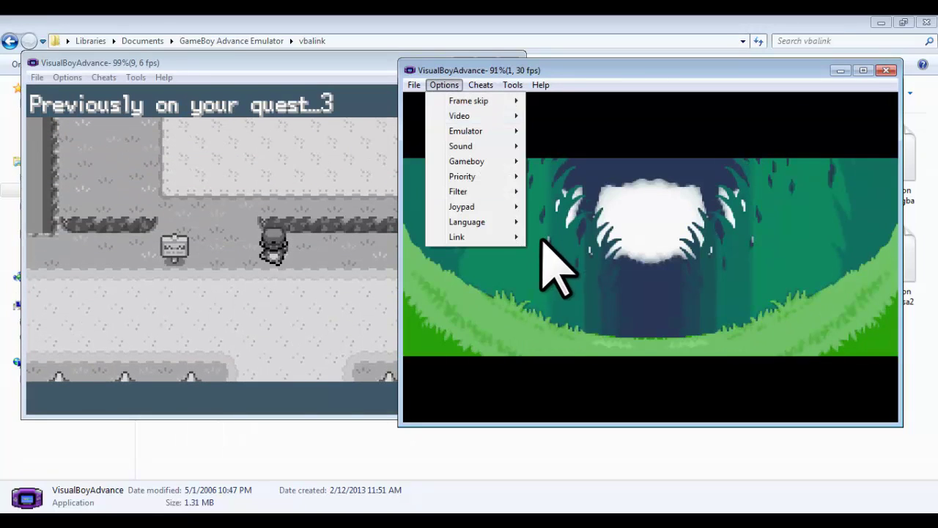
pyautogui.moveTo(477, 208)
pyautogui.moveTo(637, 209)
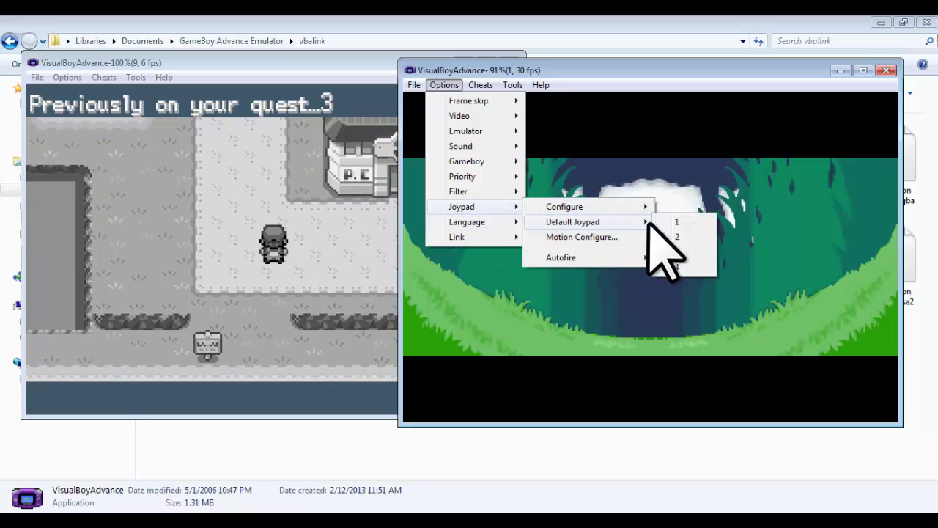
pyautogui.click(680, 211)
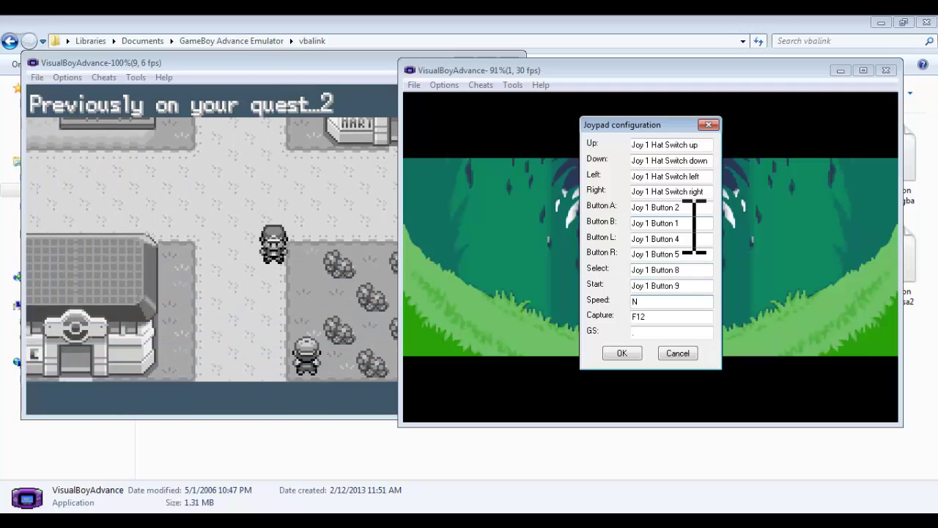
pyautogui.press('space')
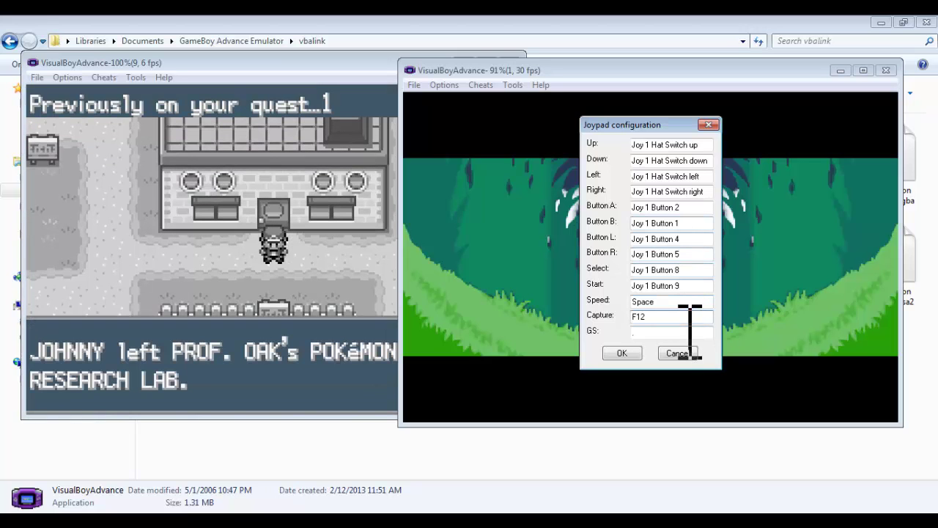
pyautogui.click(619, 354)
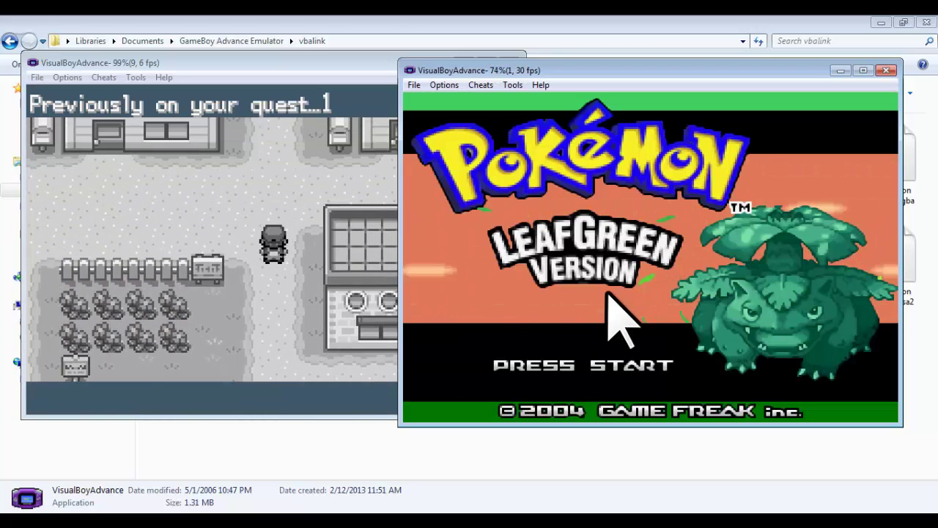
# Go past LeafGreen's title screen and import the battery file Pokemon LeafGreen.sa1 from the vbalink folder, confirming the import.
pyautogui.press('Return')
pyautogui.click(485, 41)
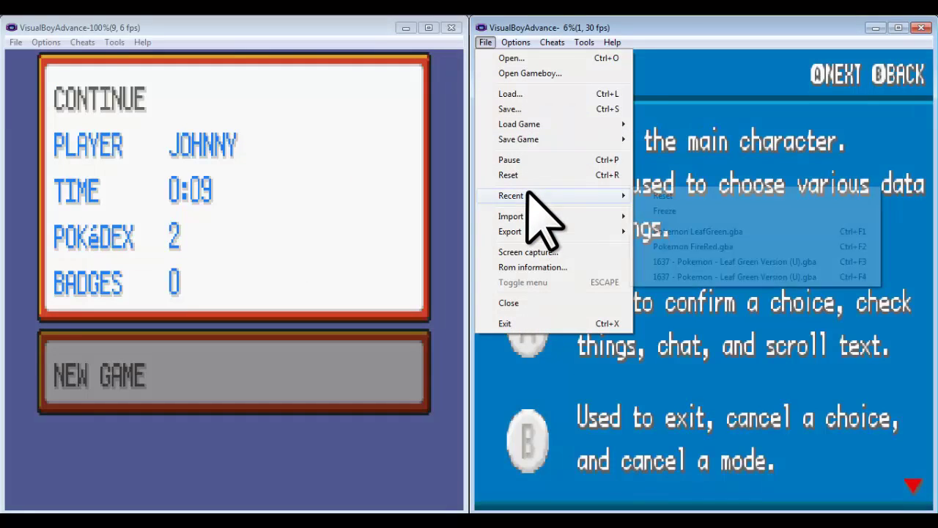
pyautogui.moveTo(526, 216)
pyautogui.click(667, 216)
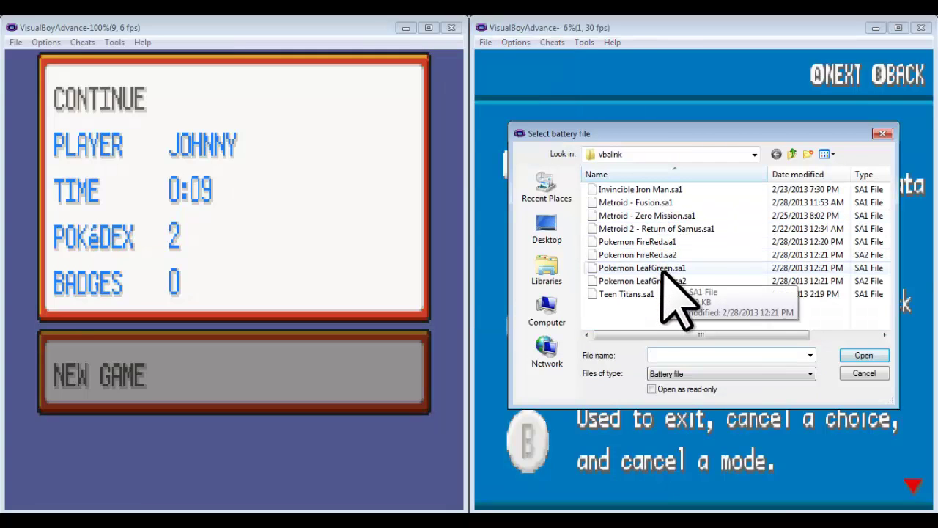
pyautogui.doubleClick(663, 268)
pyautogui.click(763, 301)
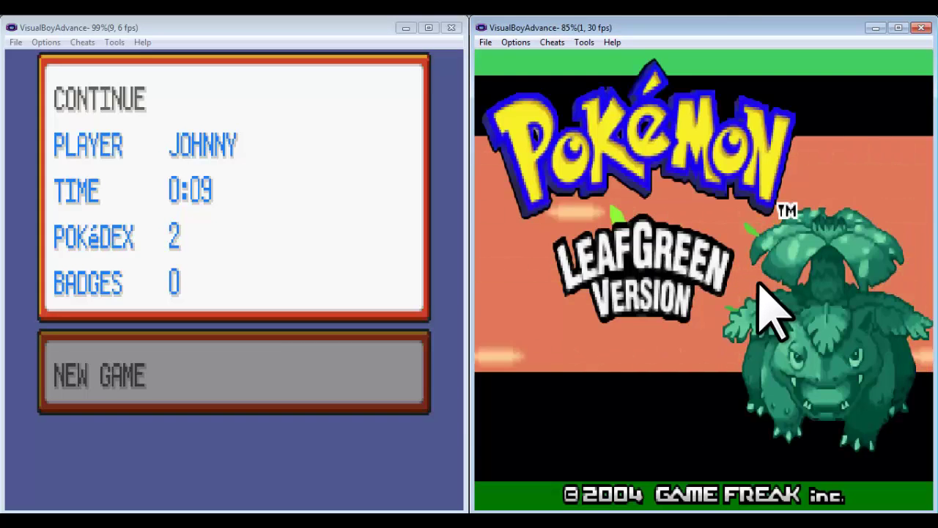
# Go past LeafGreen's title screen and the save file message to the Continue menu.
pyautogui.press('Return')
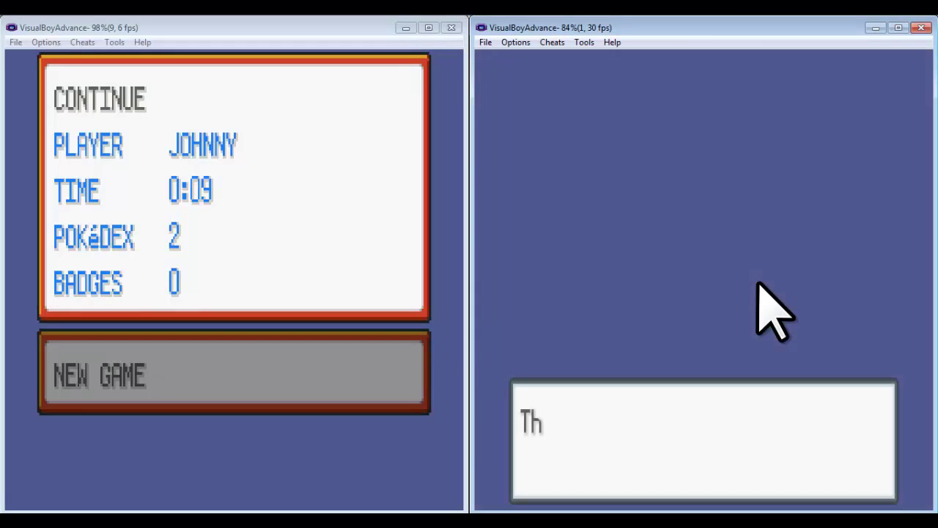
pyautogui.press('z')
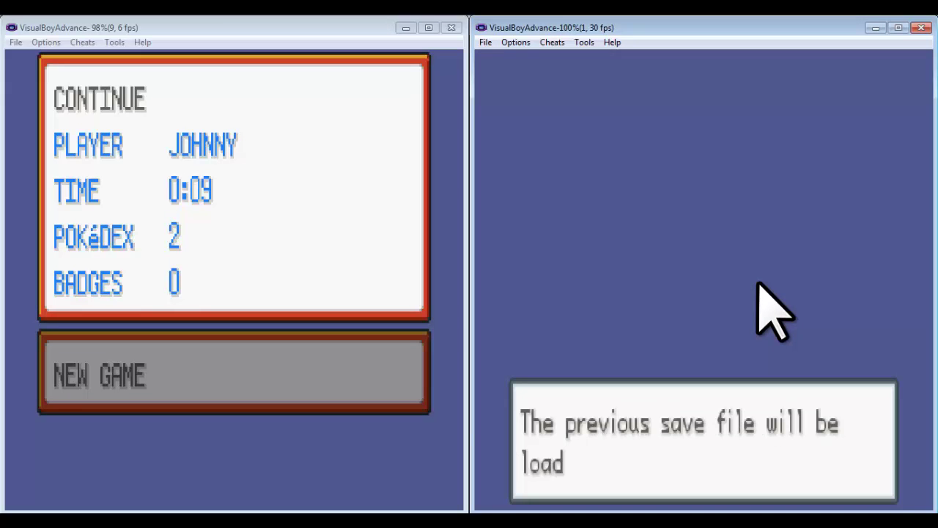
pyautogui.press('z')
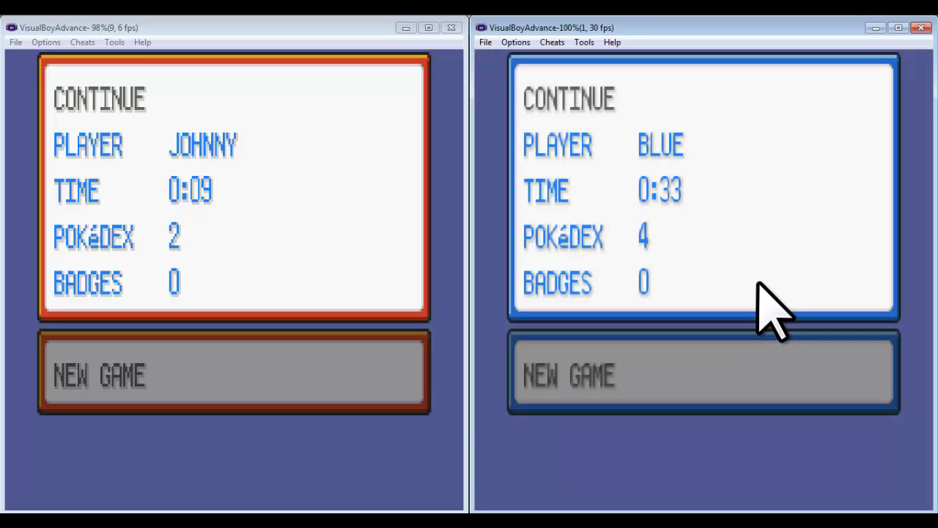